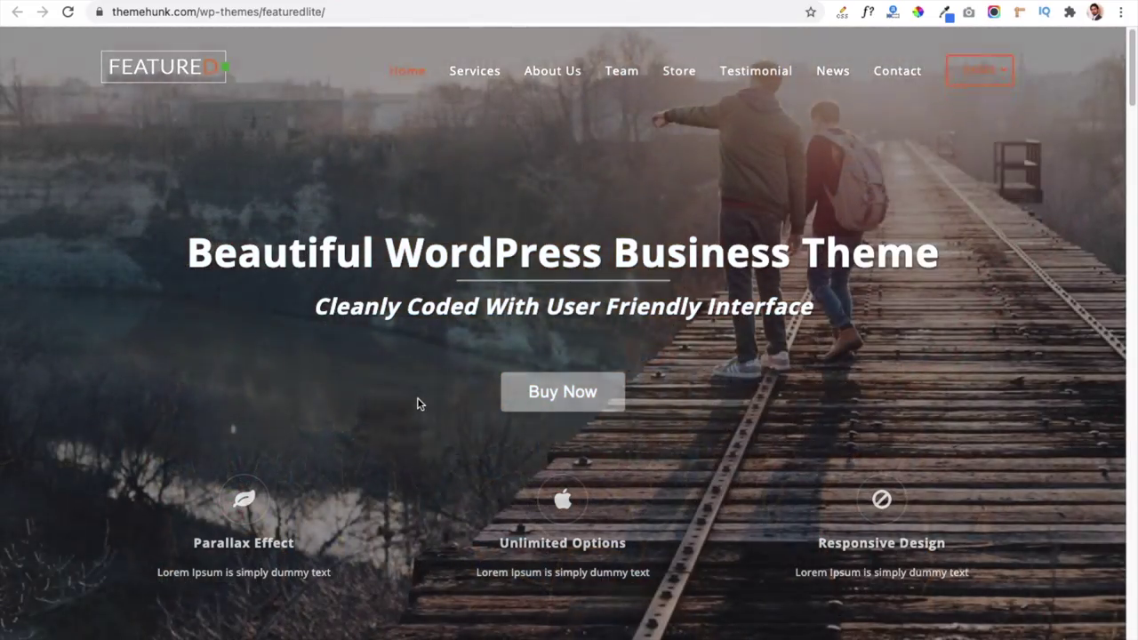
Scroll the Featuredlite demo past its hero and What We Do cards, then jump to About Us
scroll(373, 401, "down", 2)
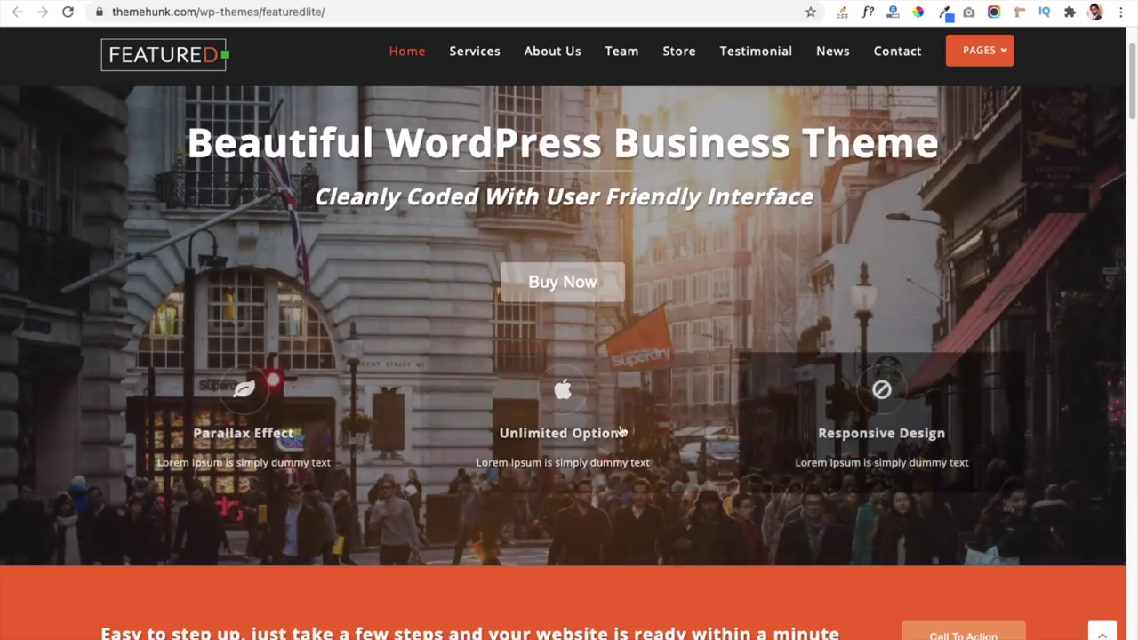
scroll(391, 476, "down", 3)
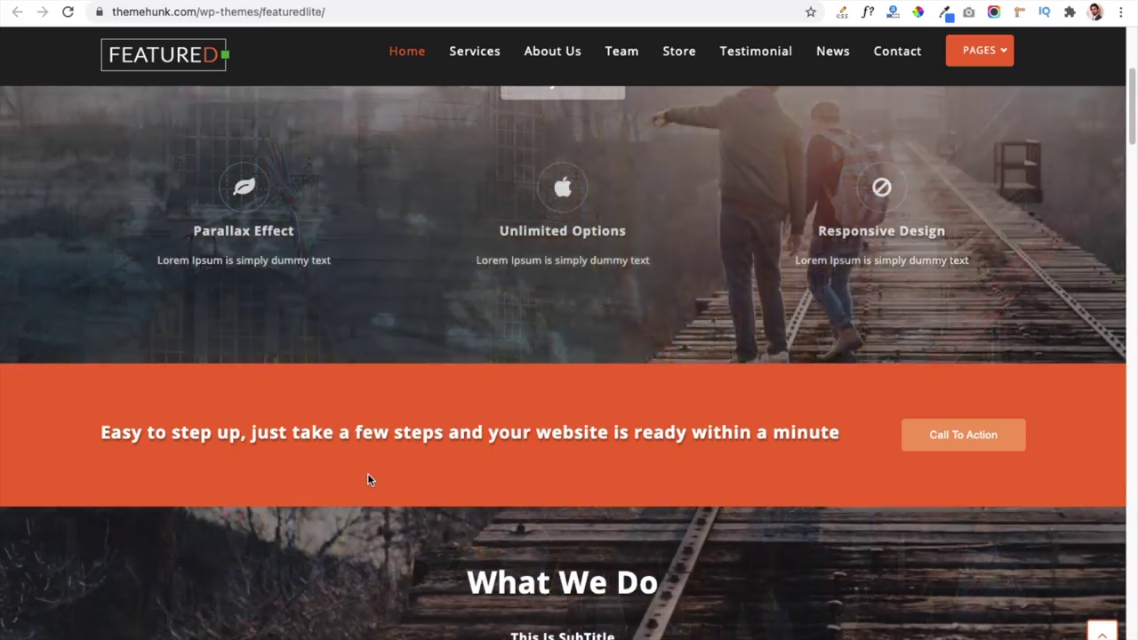
scroll(367, 473, "down", 2)
scroll(399, 432, "down", 3)
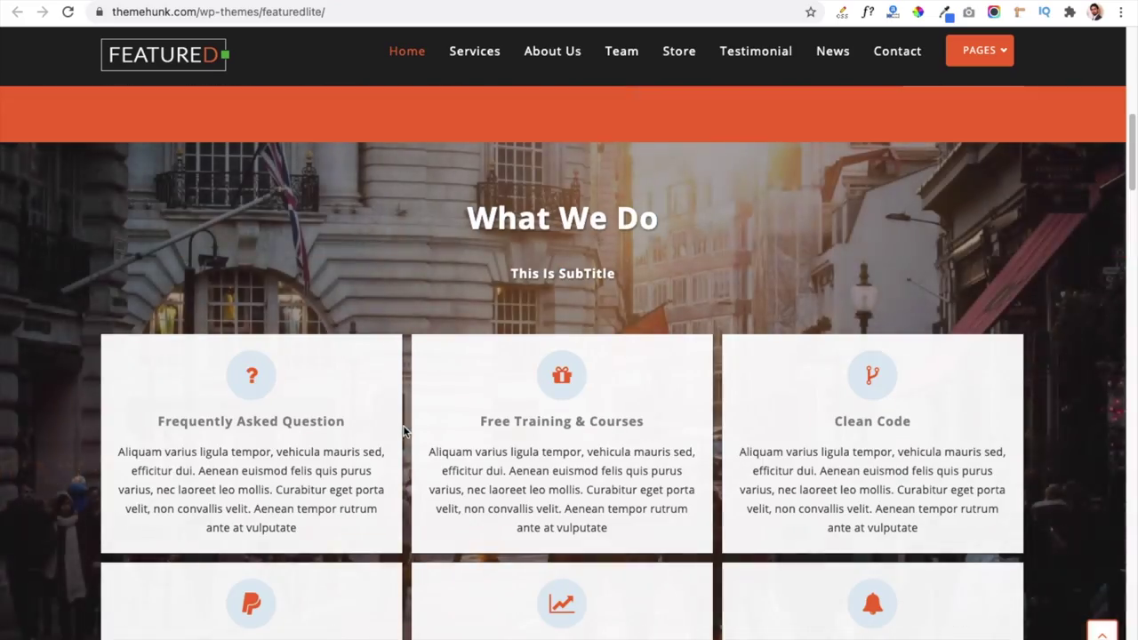
scroll(408, 425, "down", 4)
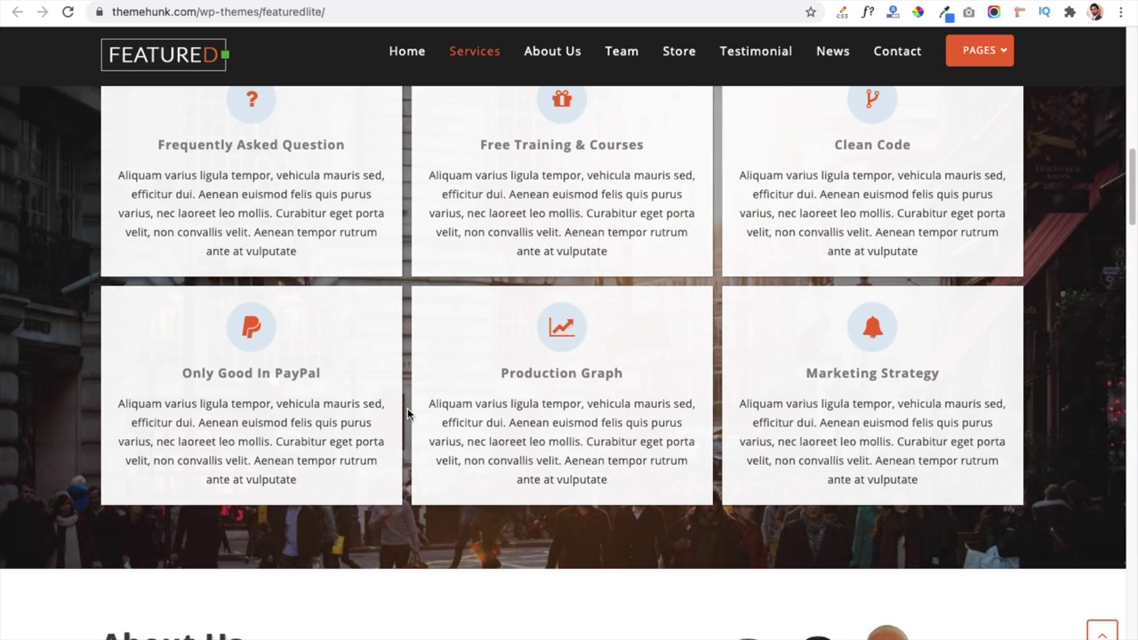
scroll(407, 413, "up", 5)
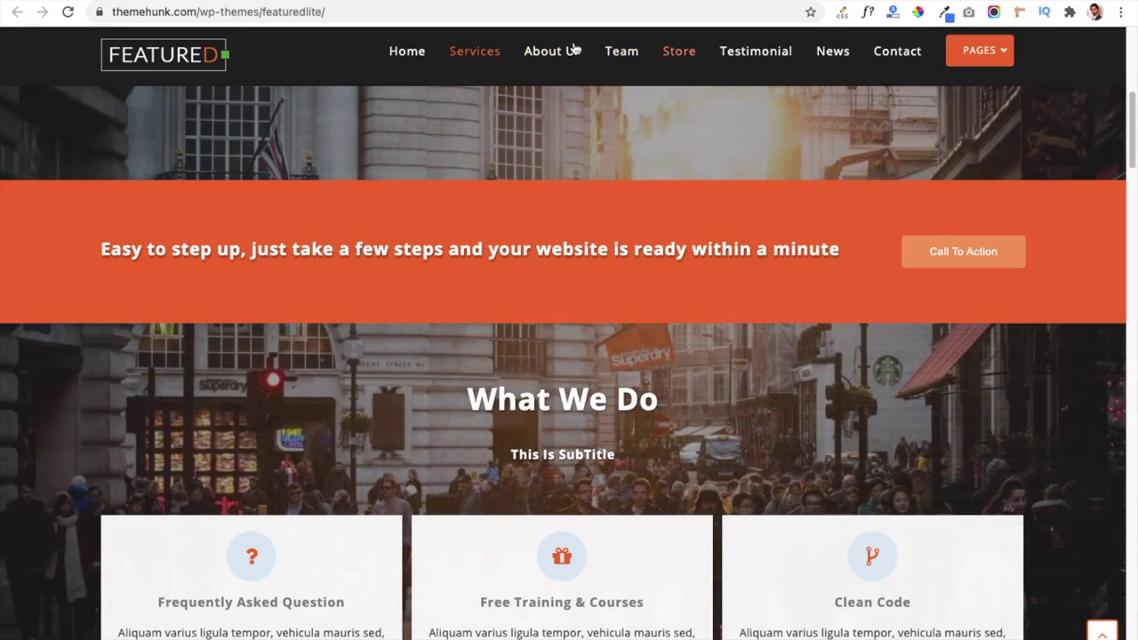
left_click(553, 51)
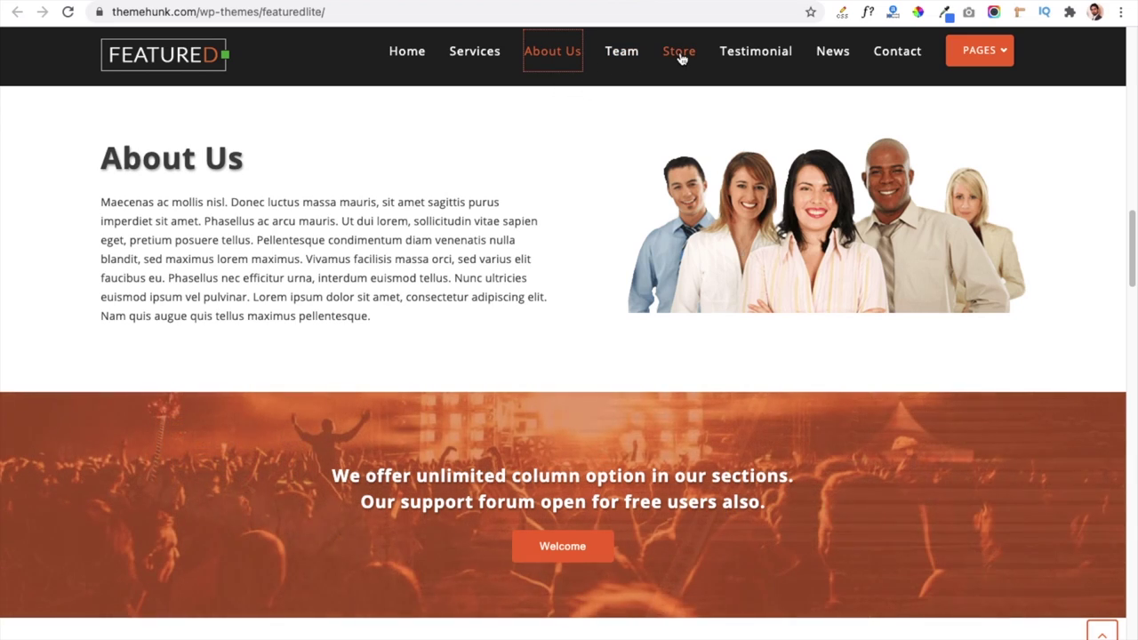
View the demo's Woo Store products, then switch to the Big Store WordPress dashboard
left_click(679, 54)
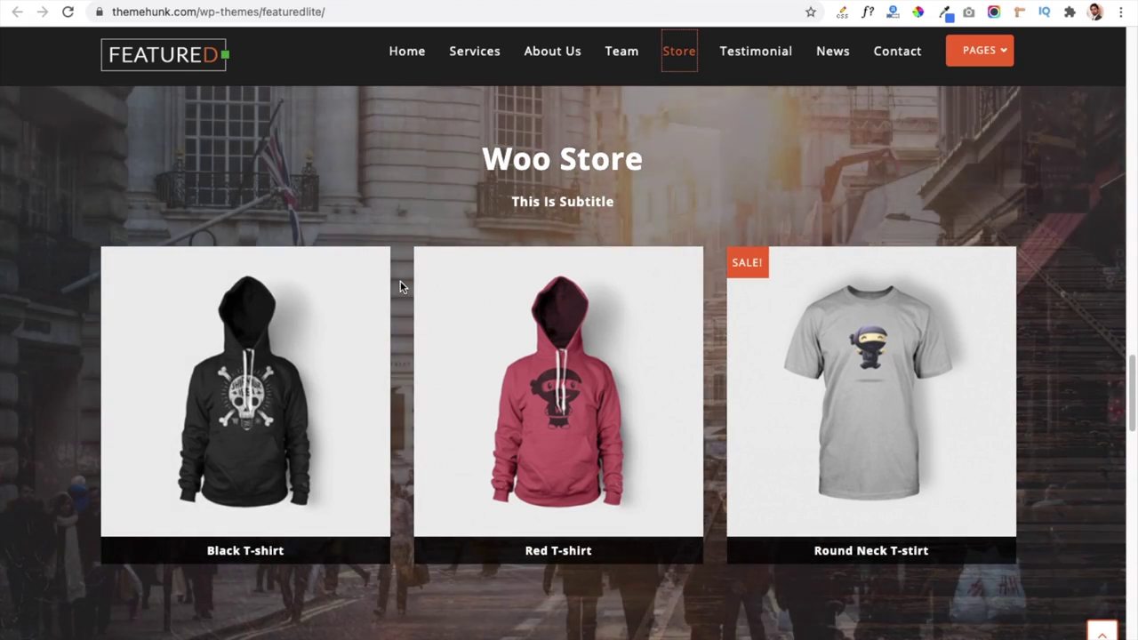
mouse_move(417, 299)
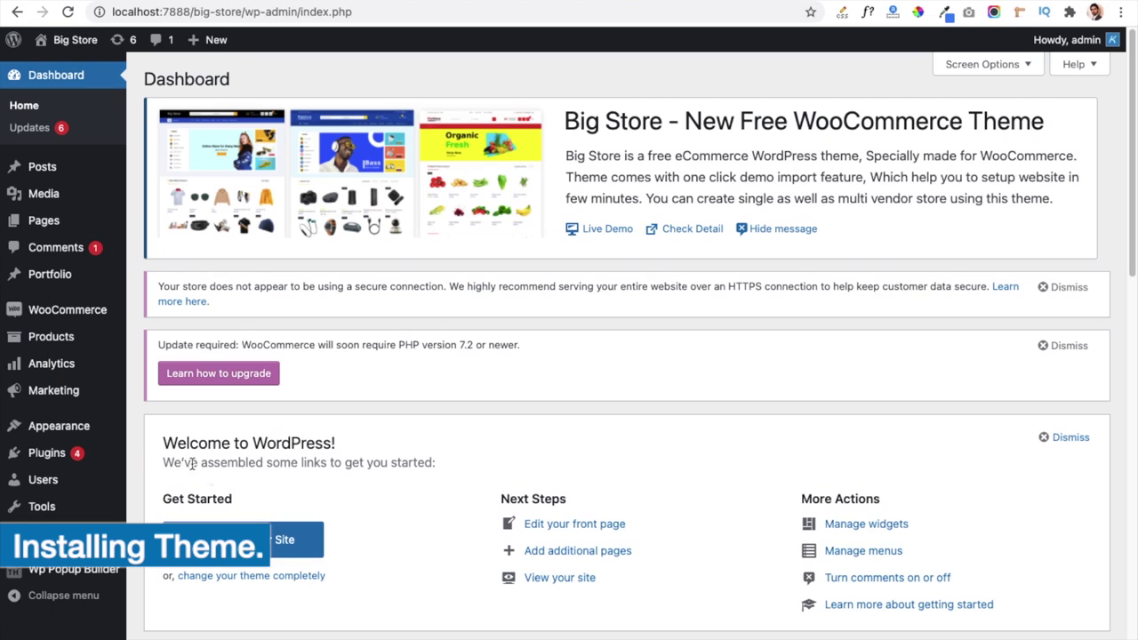
Go to the Appearance > Themes page to search for 'featured' themes
mouse_move(78, 429)
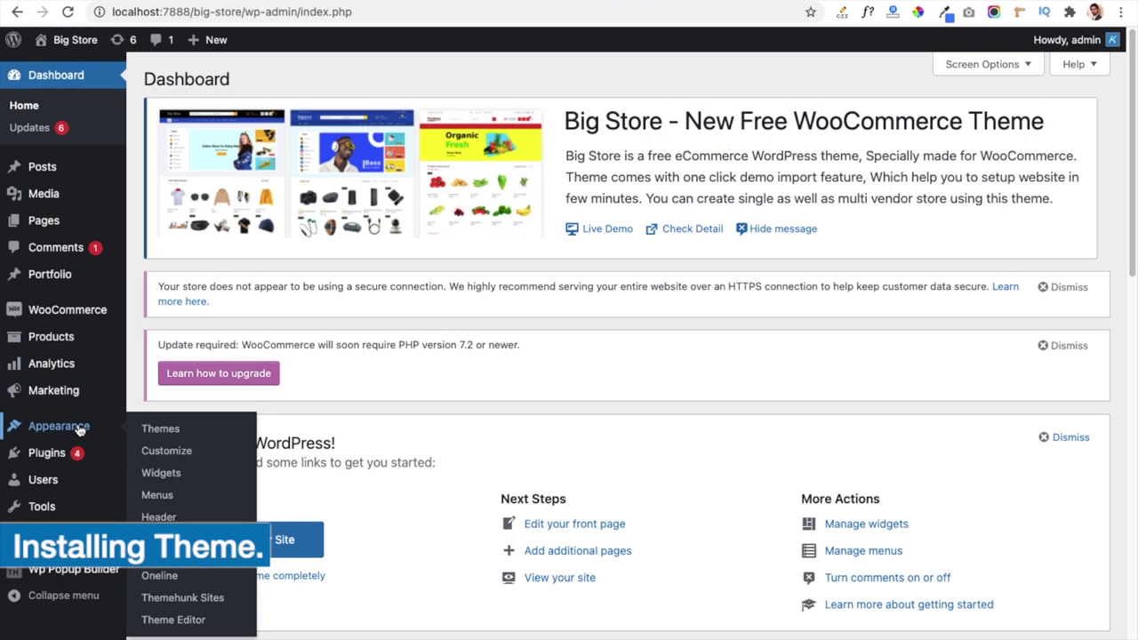
left_click(170, 432)
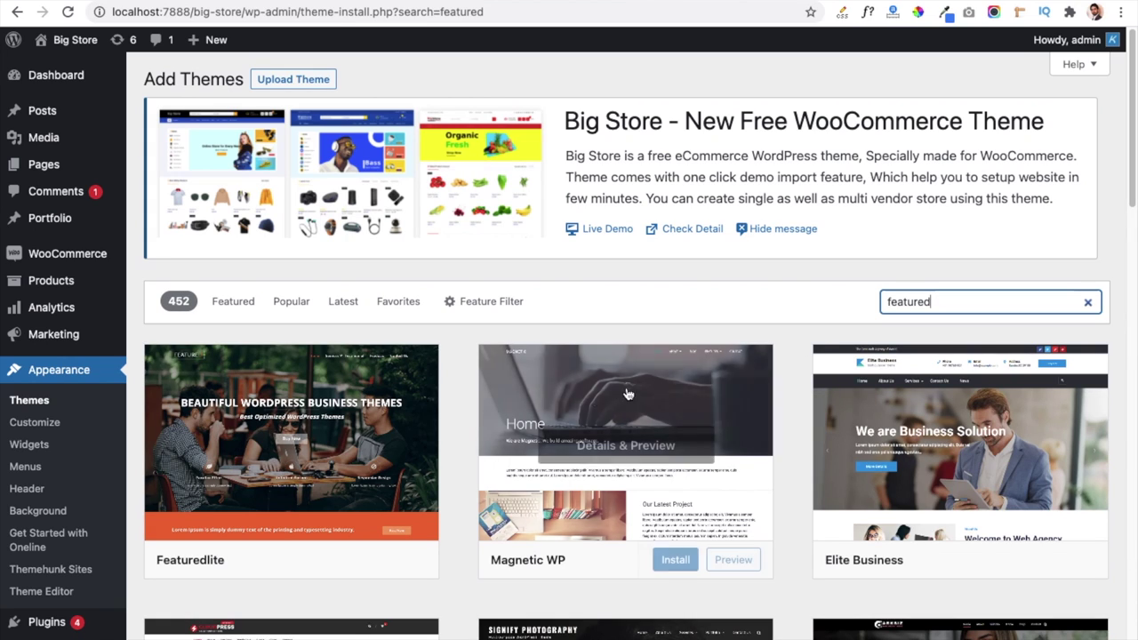
Install the Featuredlite theme from the 'featured' search results
mouse_move(274, 440)
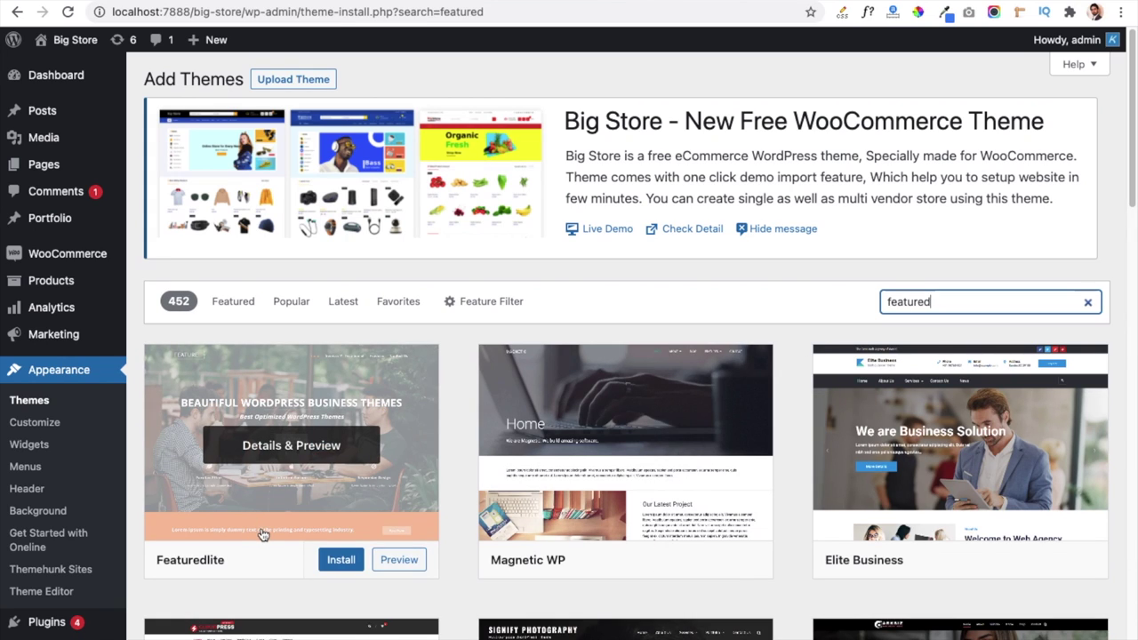
left_click(333, 561)
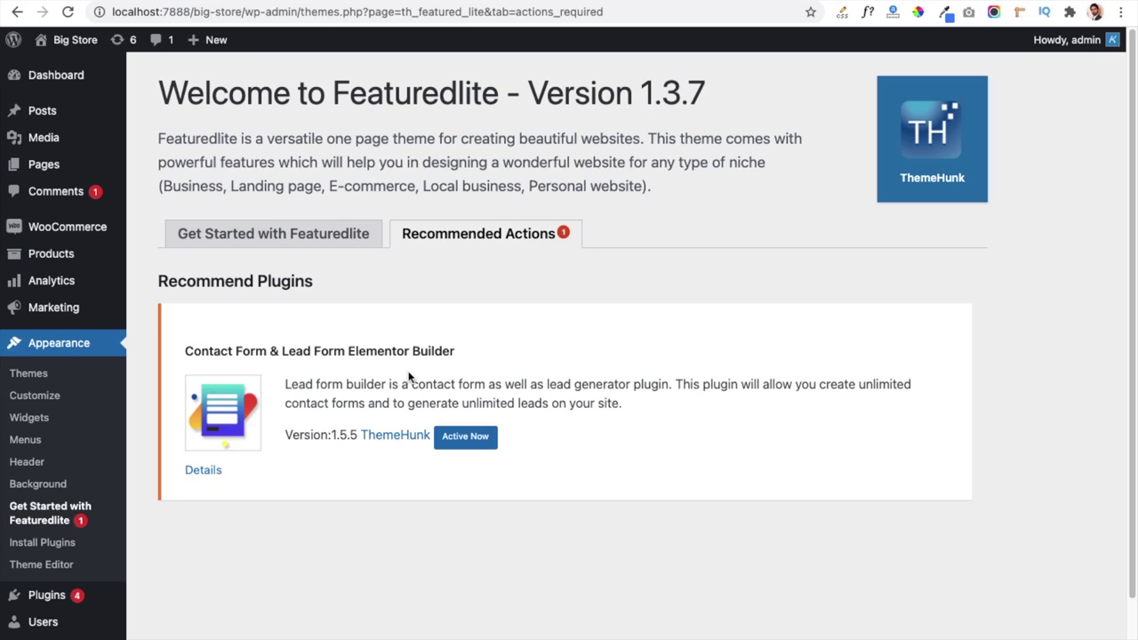
Activate the recommended Lead Form Builder plugin from the Featuredlite welcome page
left_click(461, 445)
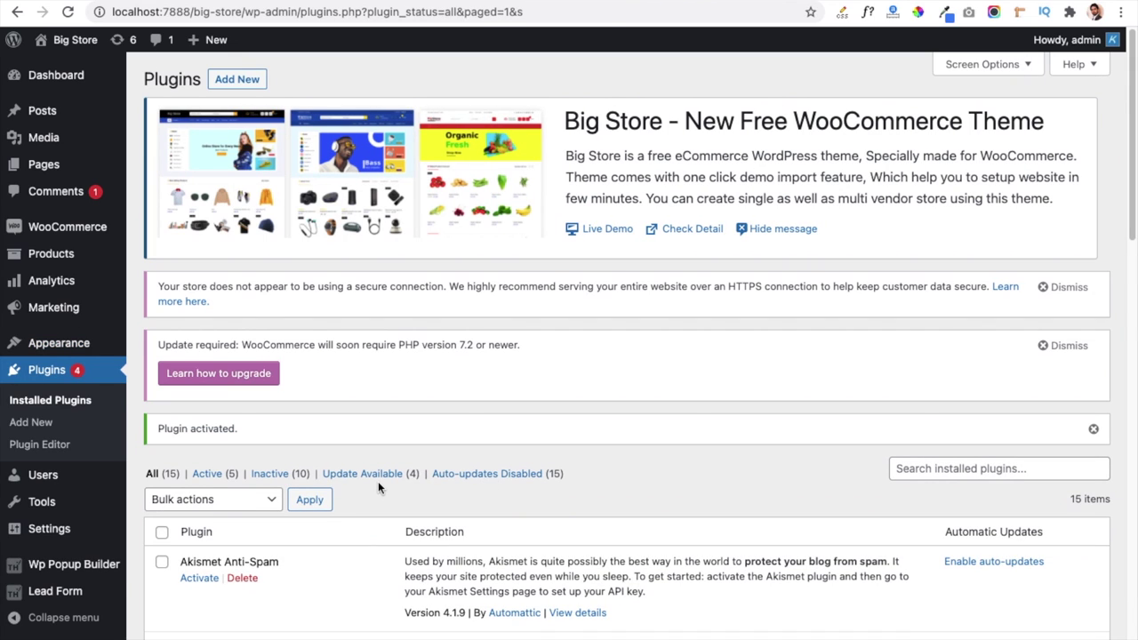
scroll(378, 481, "down", 3)
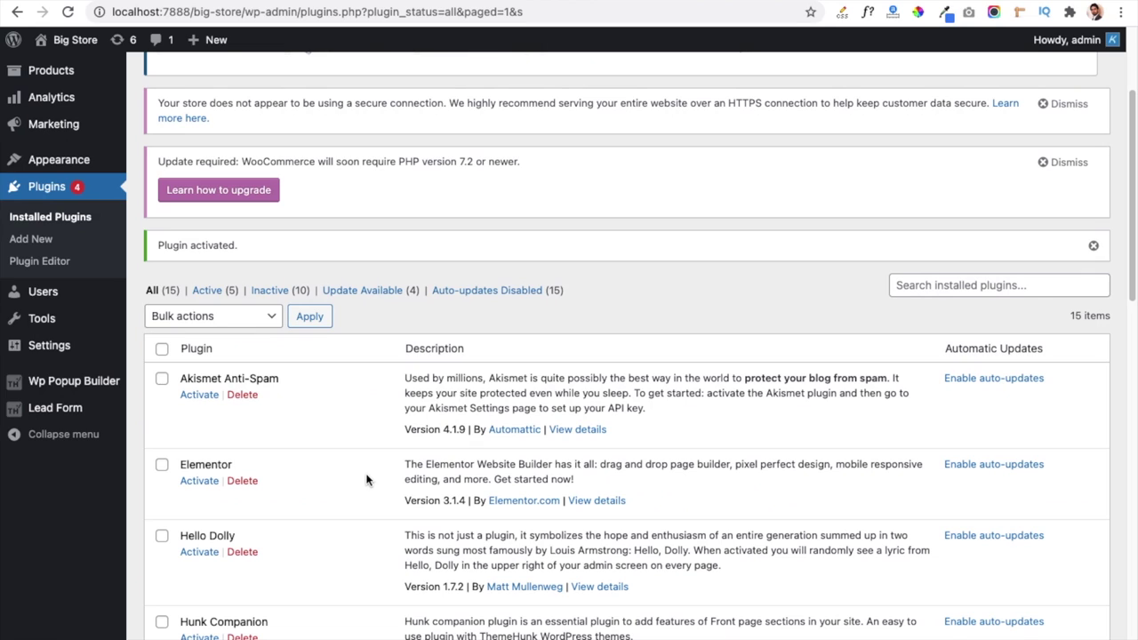
scroll(336, 474, "down", 3)
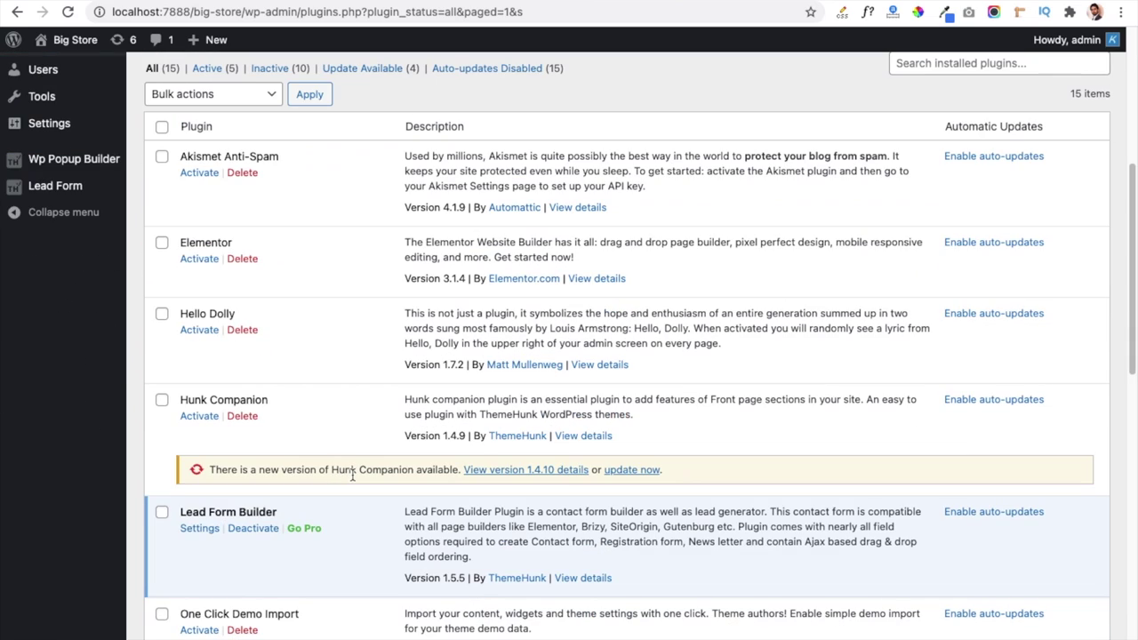
scroll(346, 395, "down", 4)
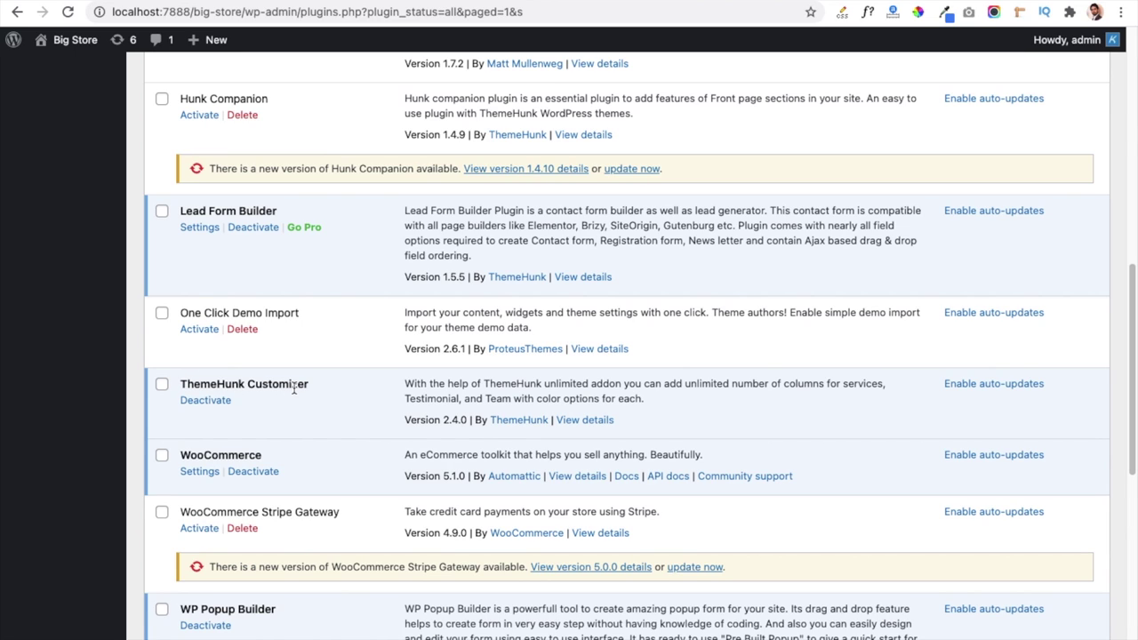
Scroll through the list of 15 installed plugins to confirm the activation
scroll(140, 371, "up", 10)
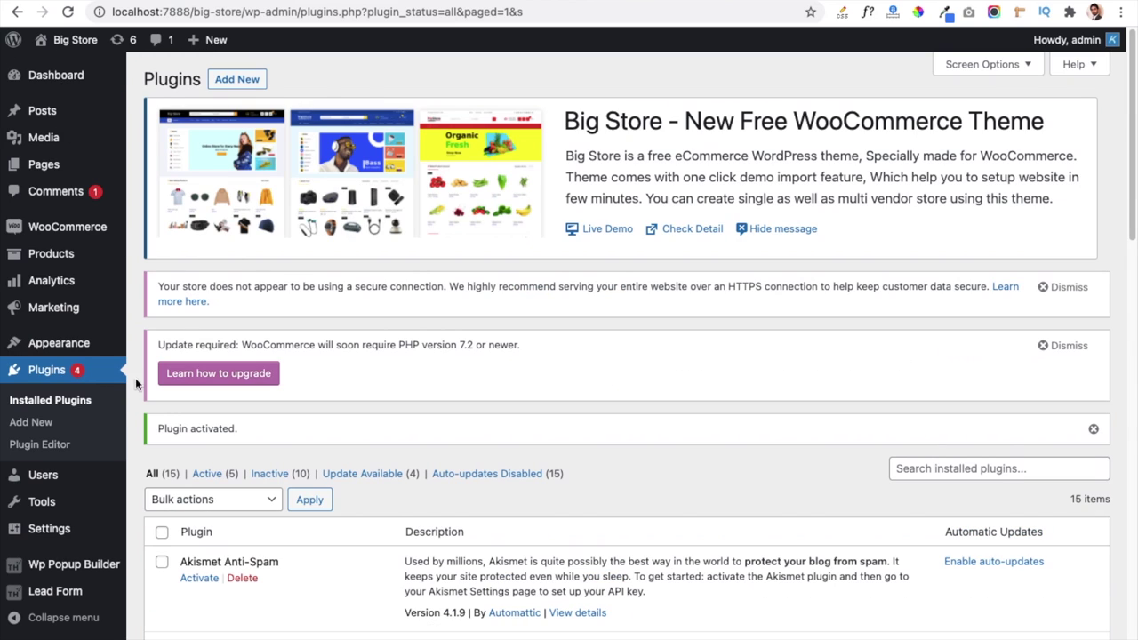
mouse_move(89, 354)
scroll(334, 505, "down", 3)
scroll(333, 505, "down", 10)
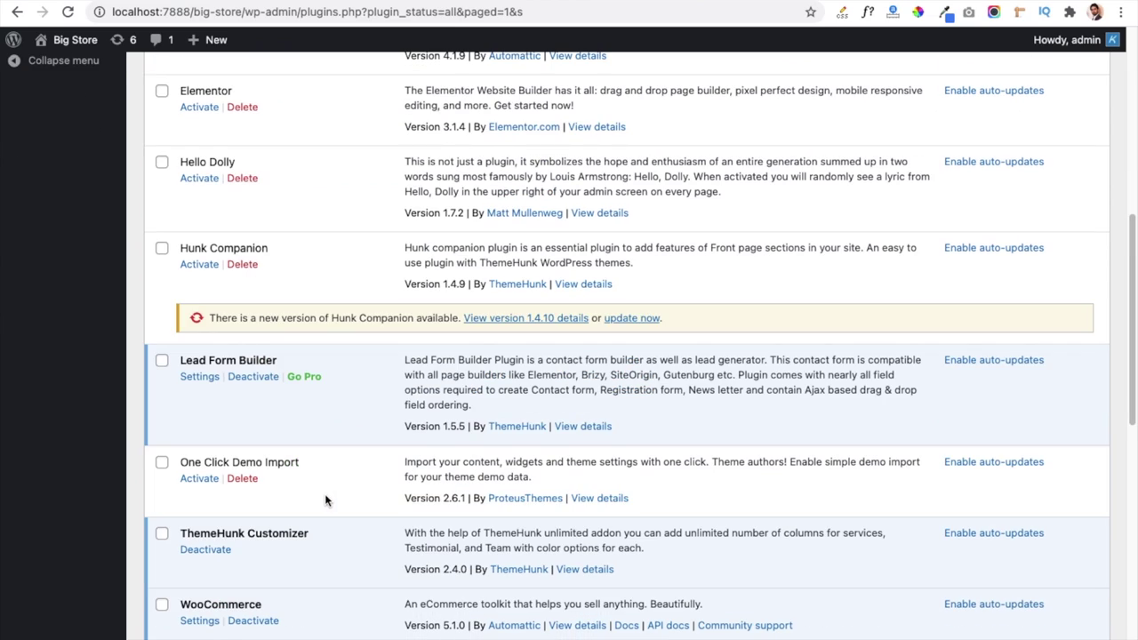
scroll(332, 521, "down", 2)
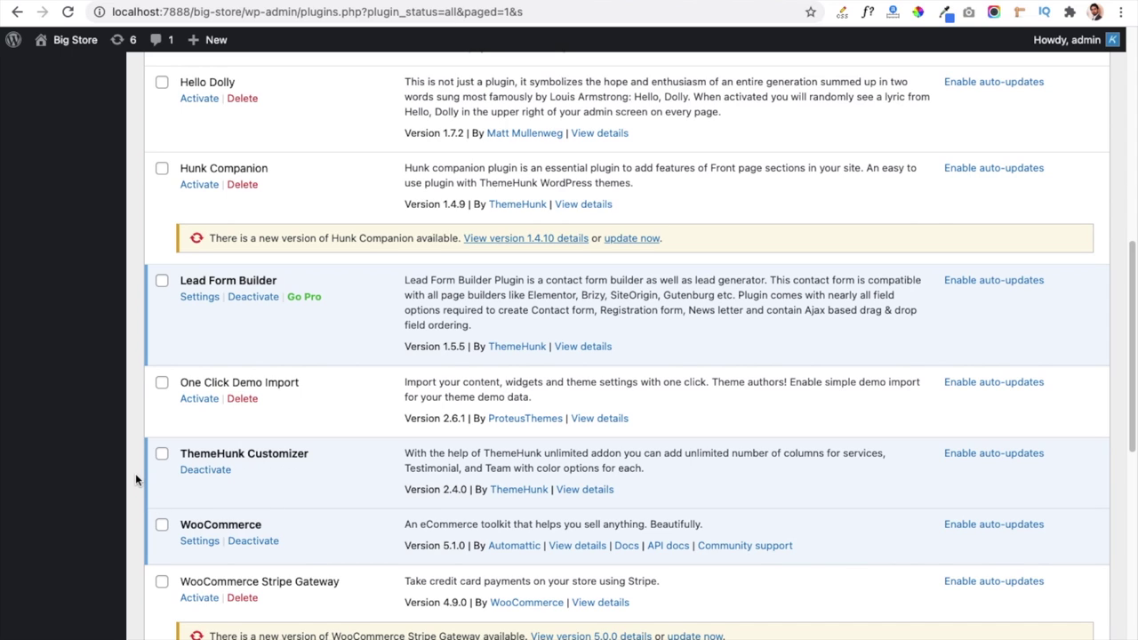
scroll(136, 478, "down", 5)
scroll(135, 477, "up", 5)
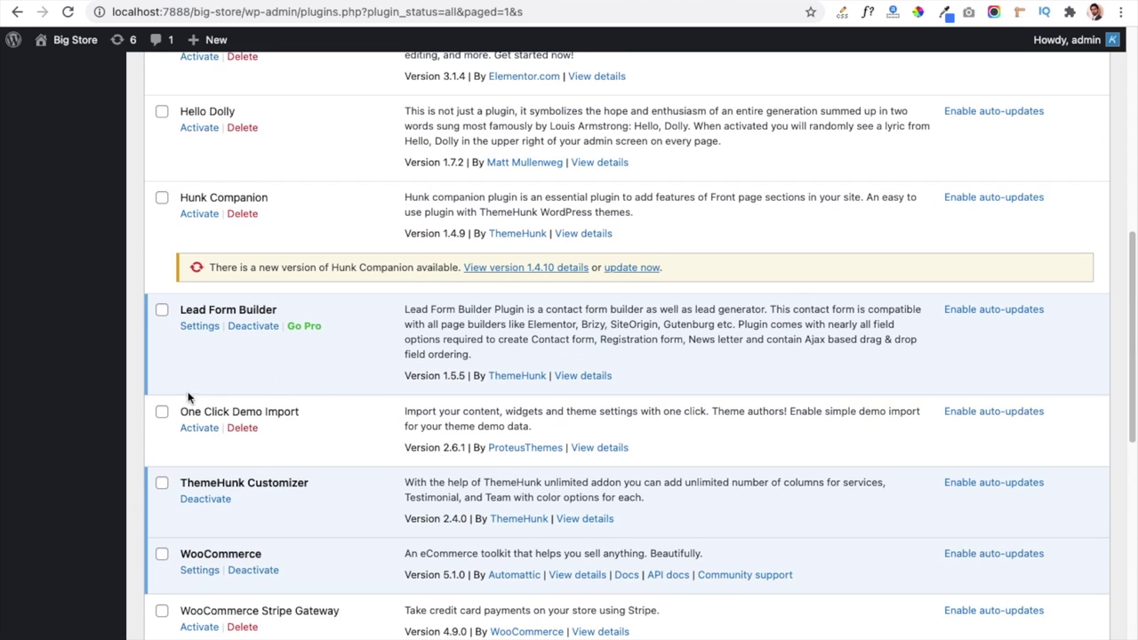
scroll(142, 348, "up", 10)
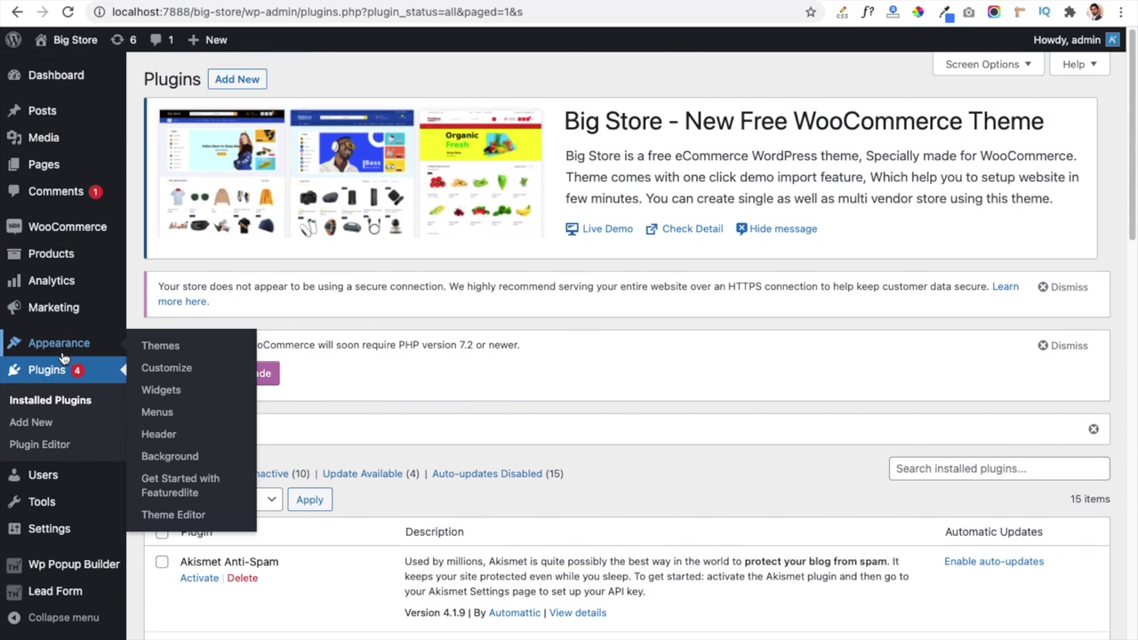
Open the Big Store Customizer from the Appearance menu
left_click(174, 369)
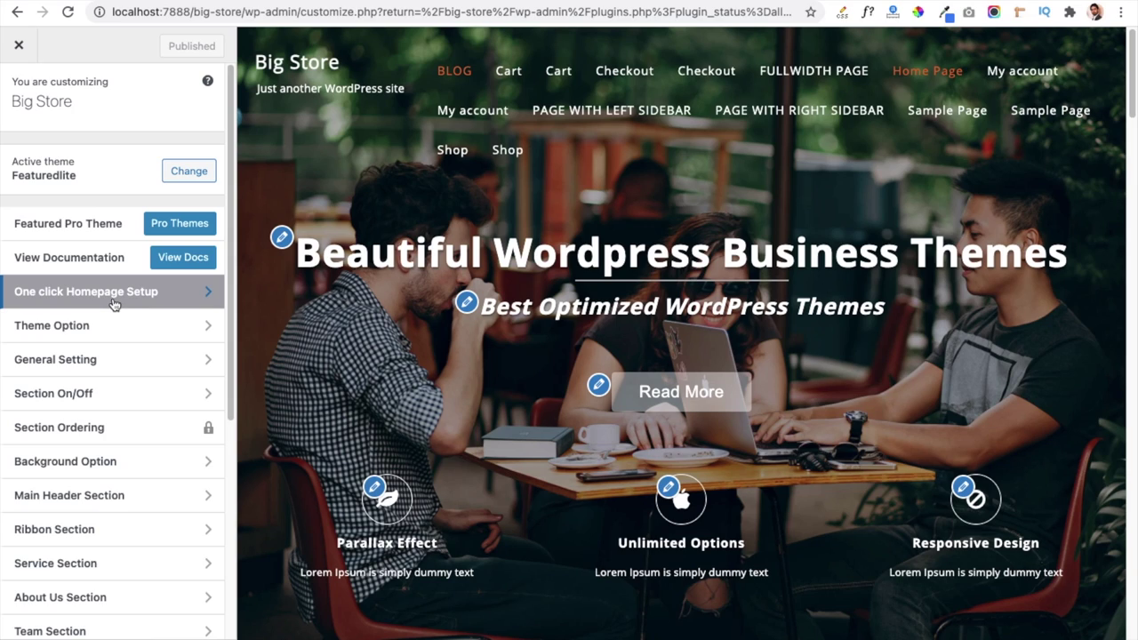
left_click(75, 292)
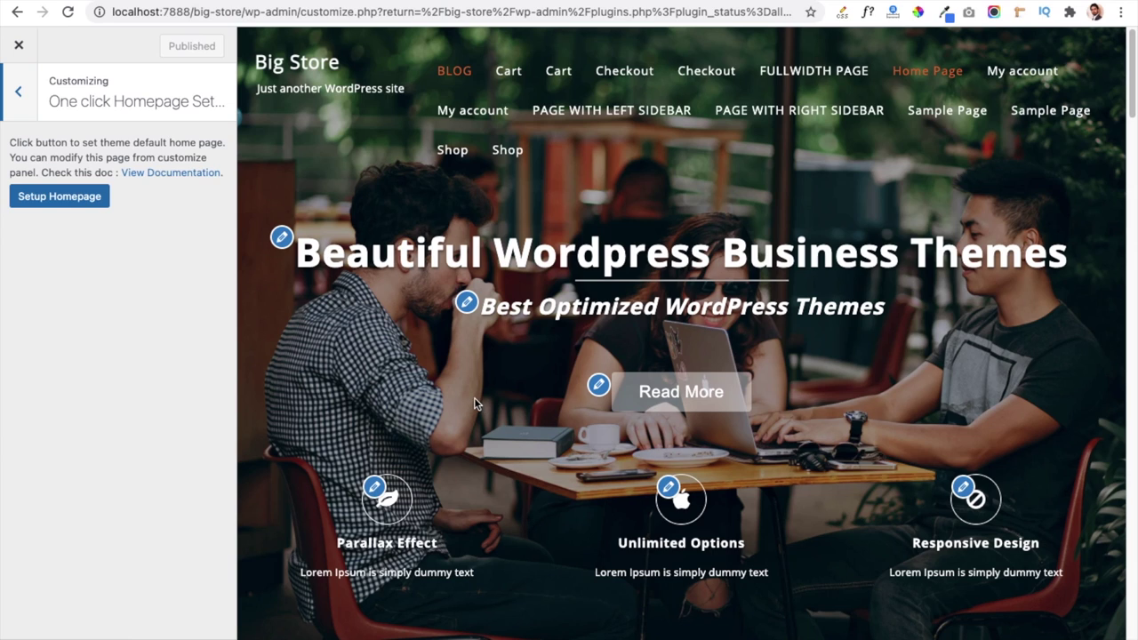
scroll(480, 389, "down", 1)
scroll(480, 388, "down", 4)
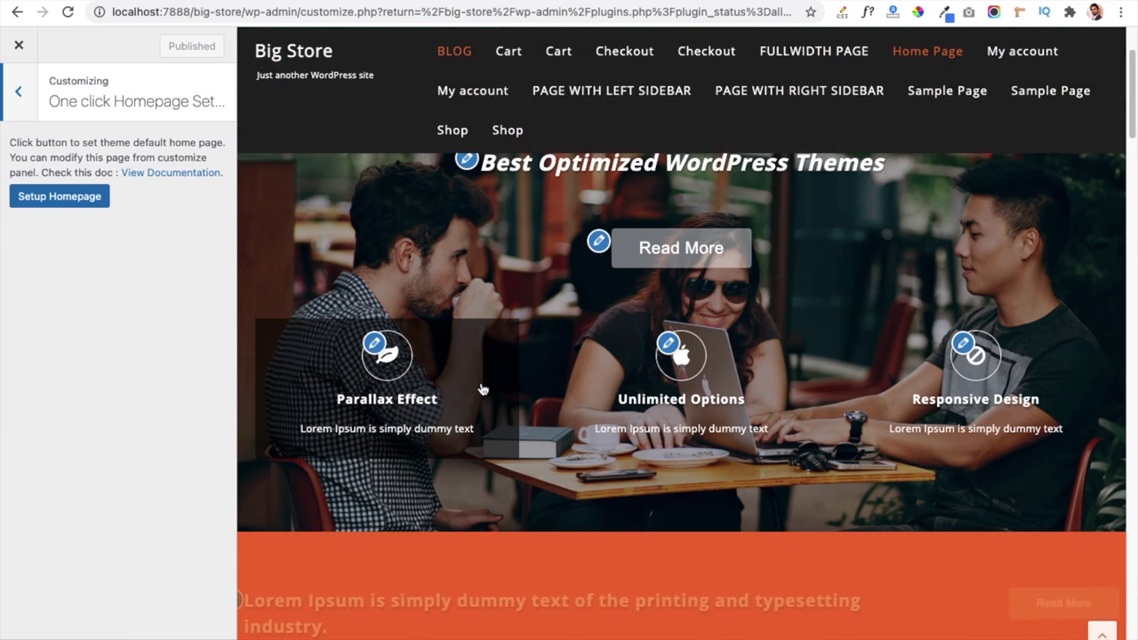
scroll(498, 404, "down", 6)
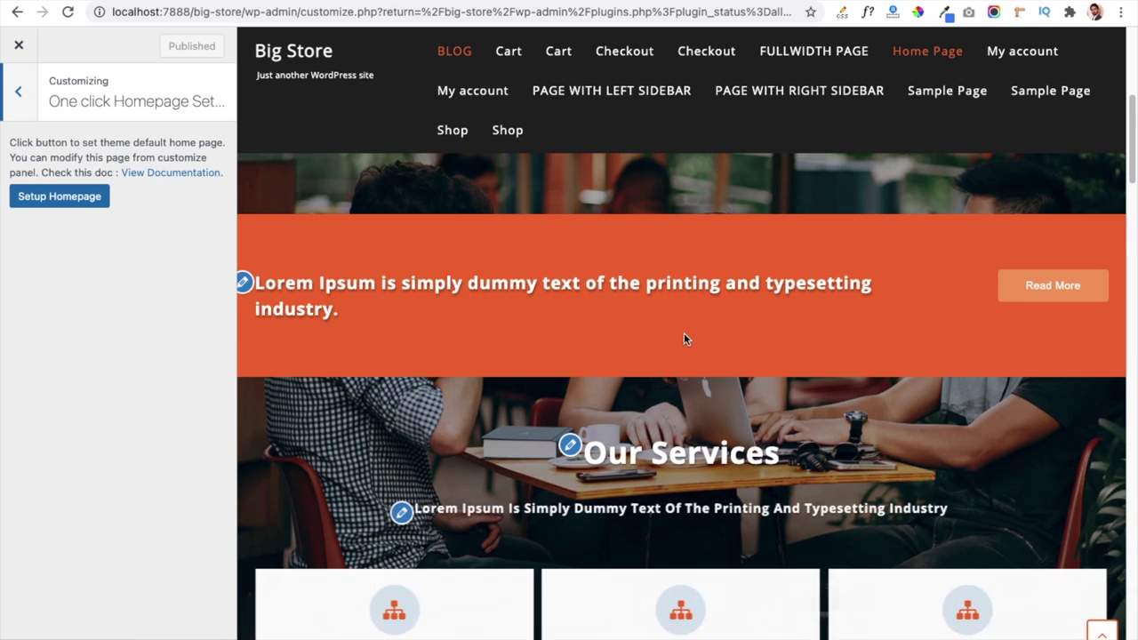
scroll(551, 400, "down", 8)
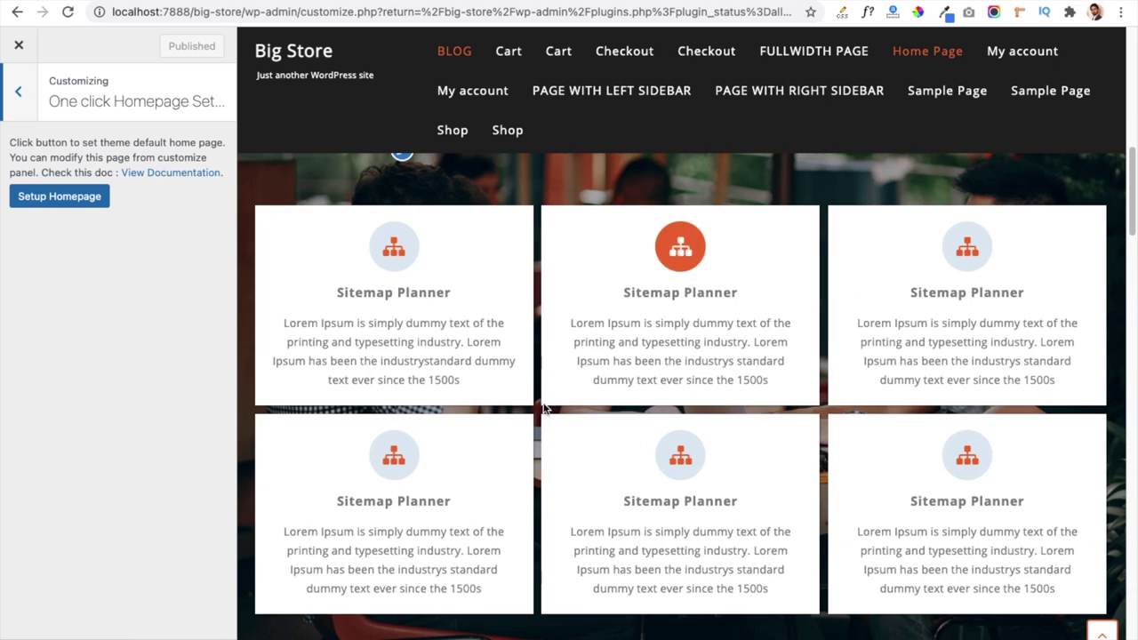
scroll(536, 411, "down", 8)
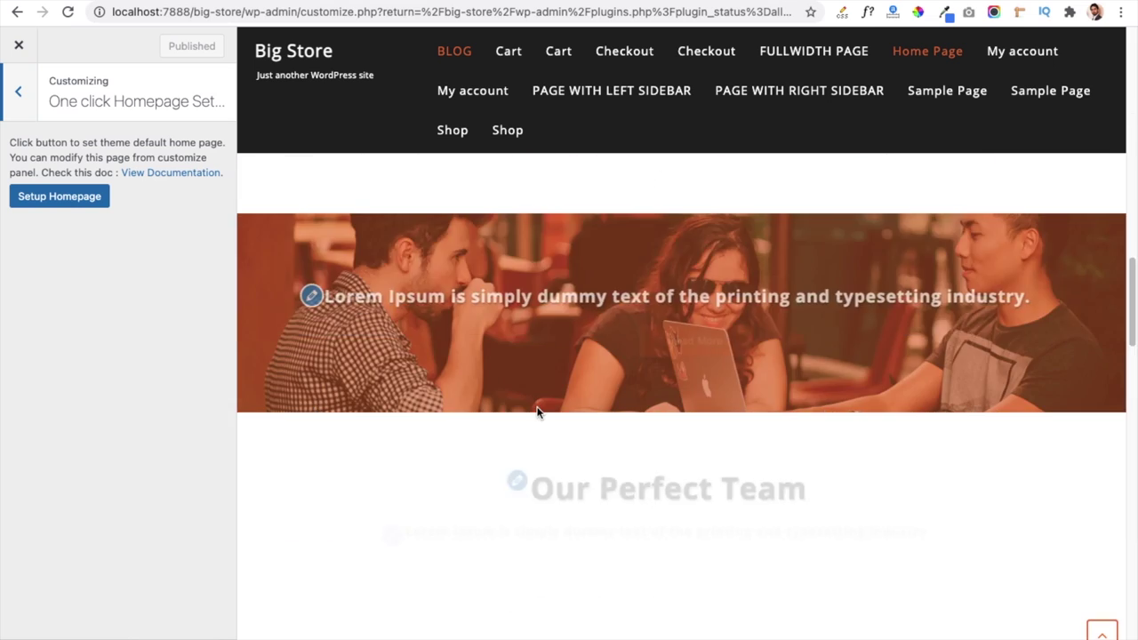
scroll(450, 470, "down", 4)
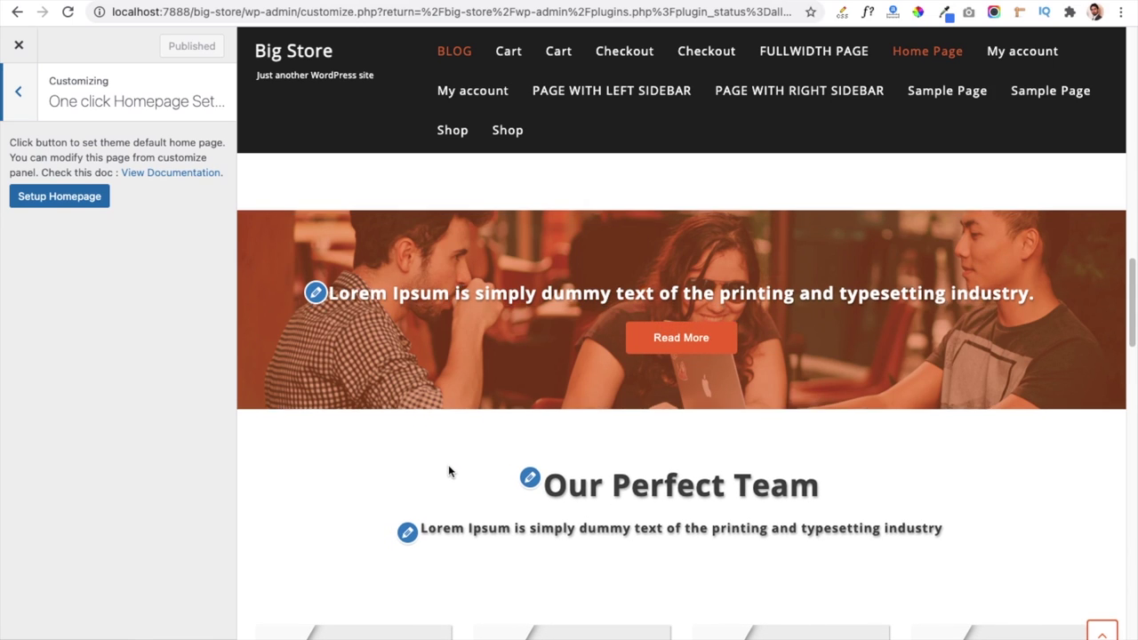
scroll(467, 462, "down", 5)
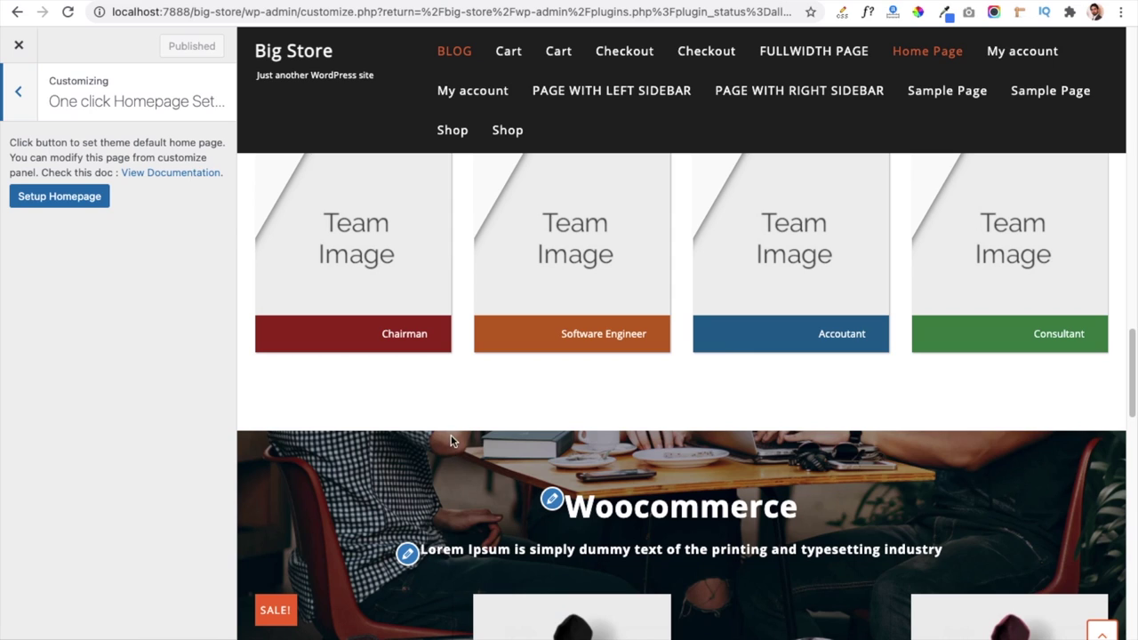
scroll(452, 425, "up", 15)
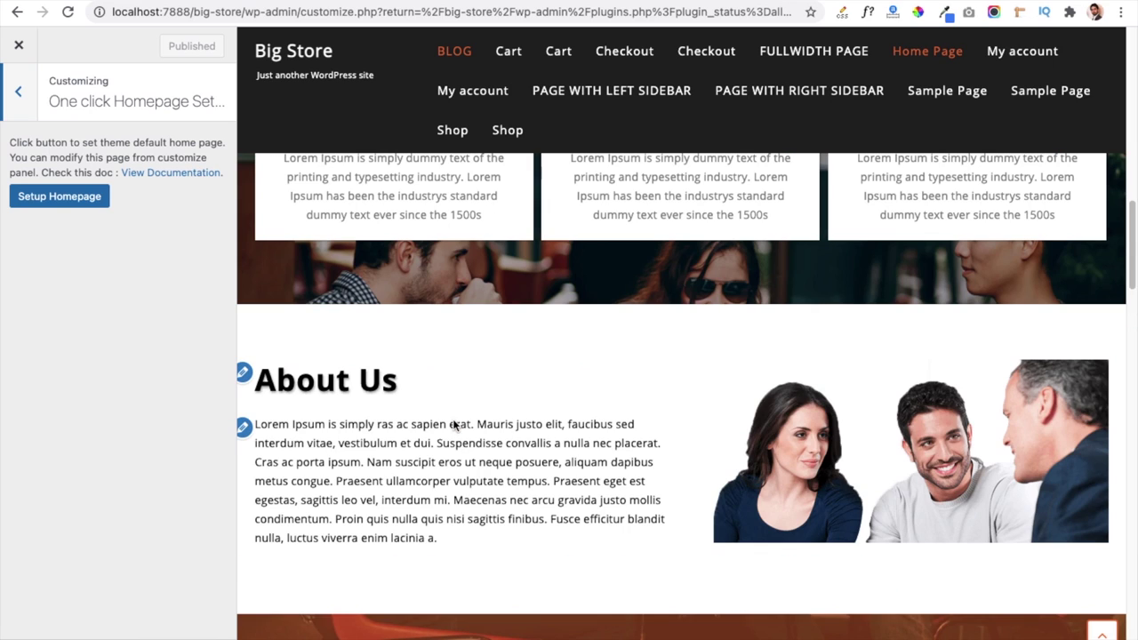
scroll(452, 433, "up", 5)
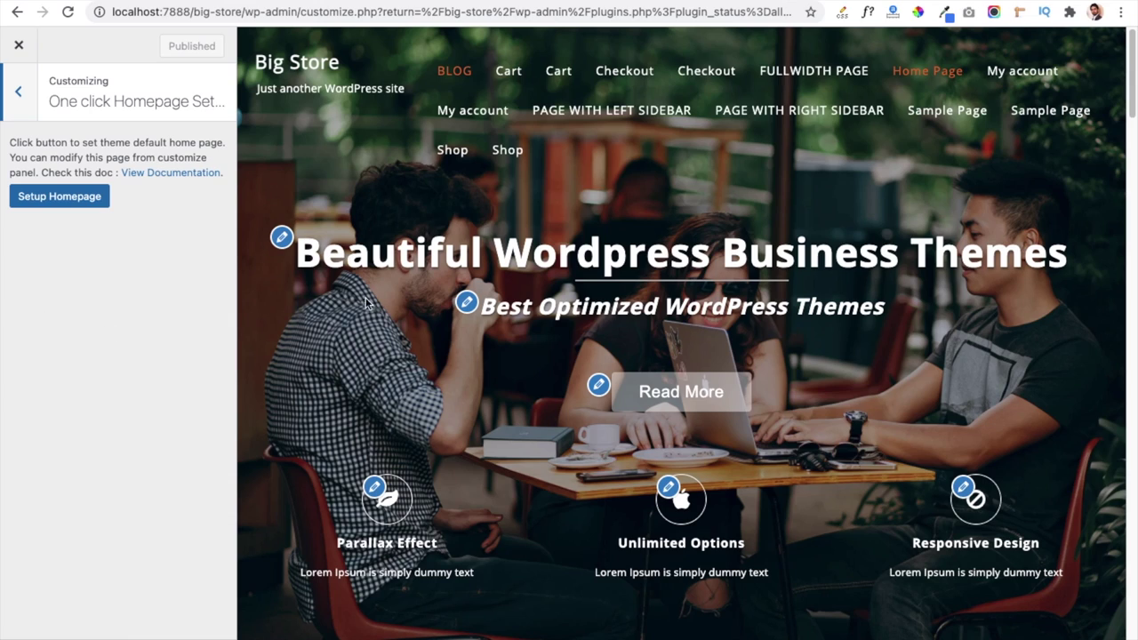
Open Theme Option > Global Setting and keep Site Layout on Right sidebar
left_click(19, 95)
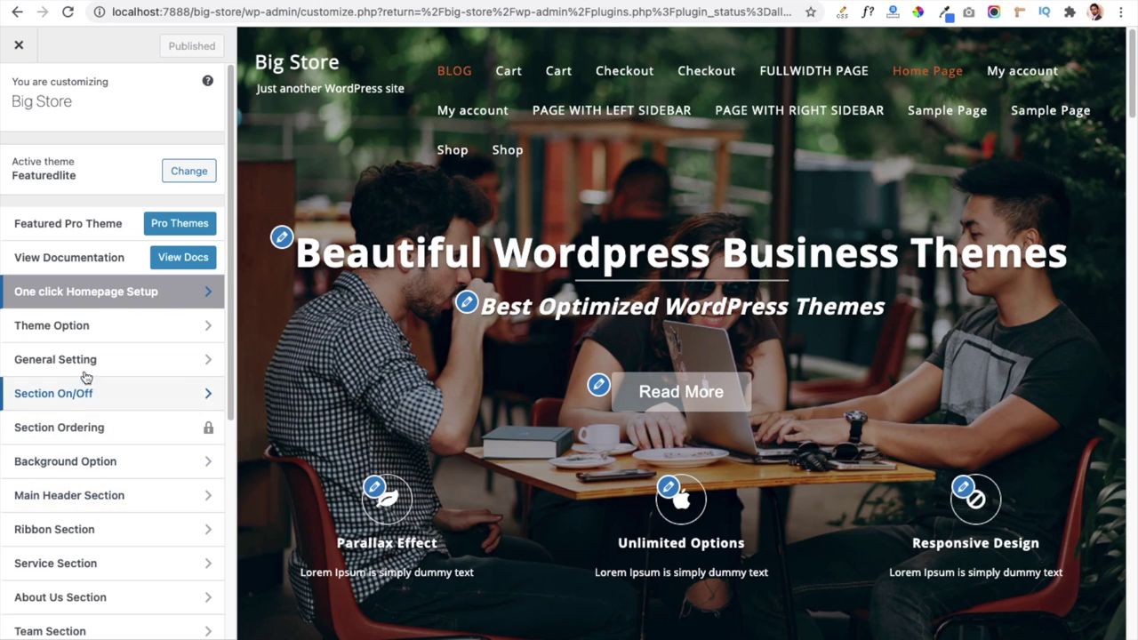
left_click(84, 334)
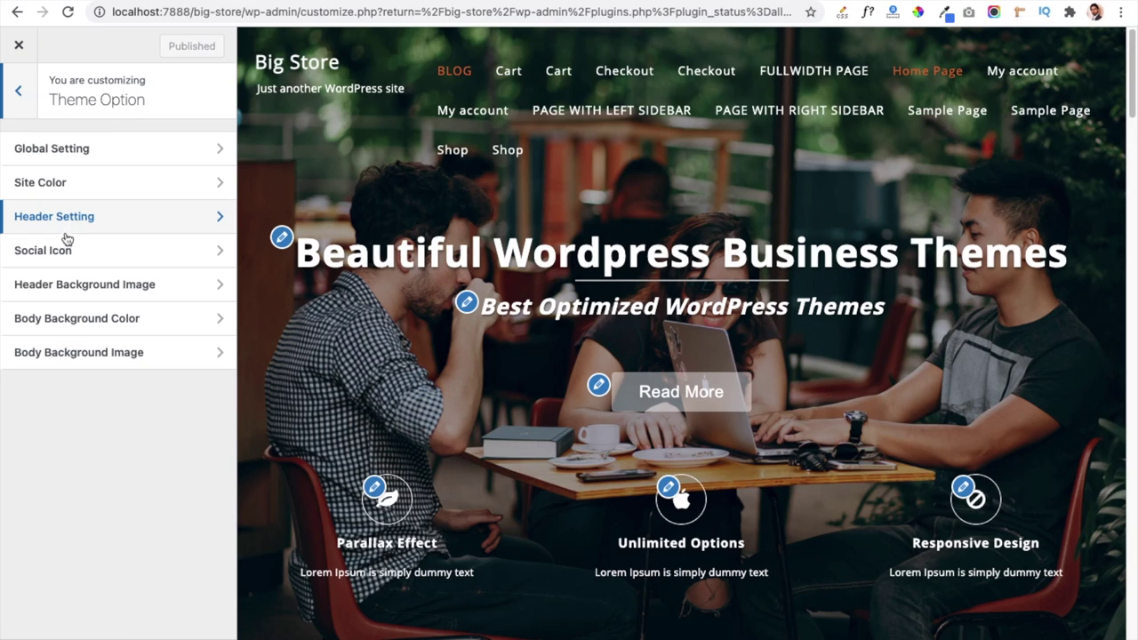
left_click(80, 153)
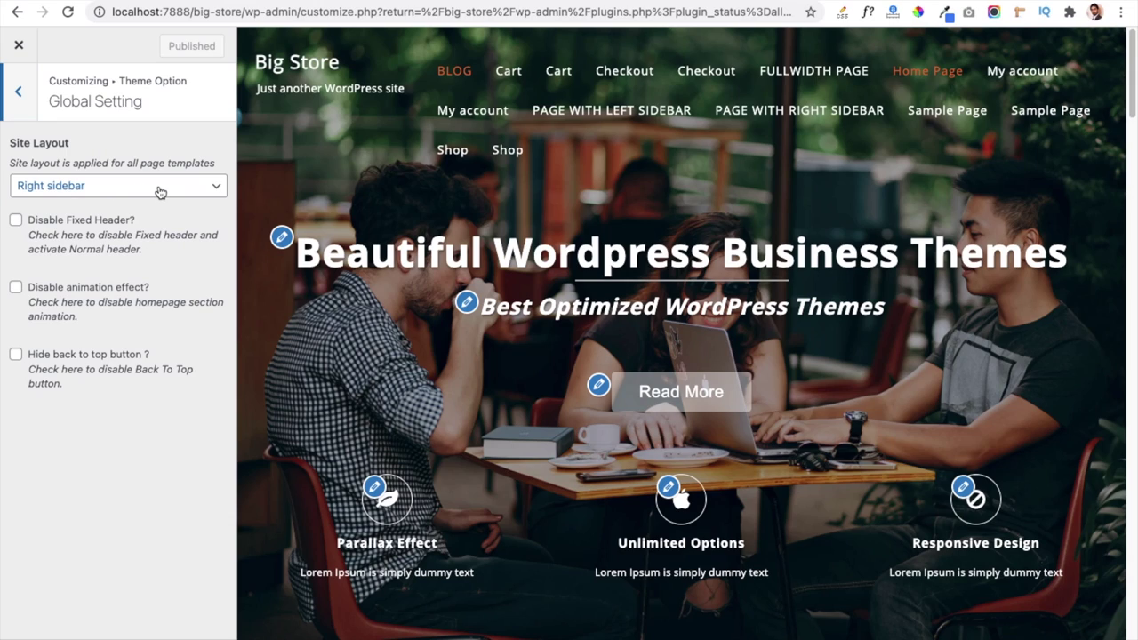
left_click(160, 192)
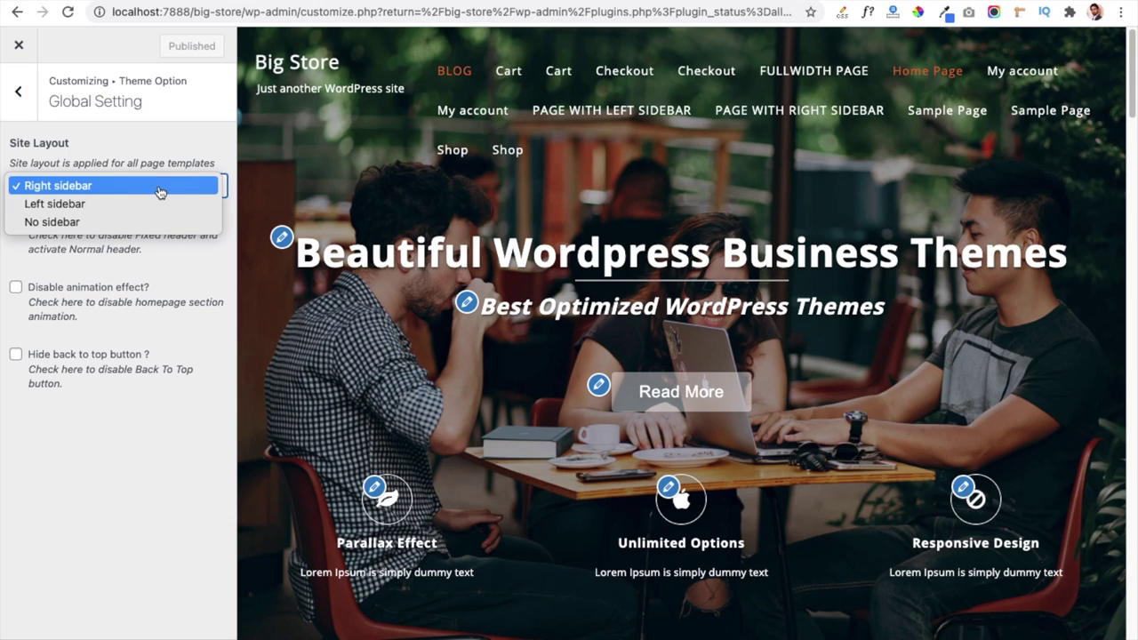
left_click(124, 486)
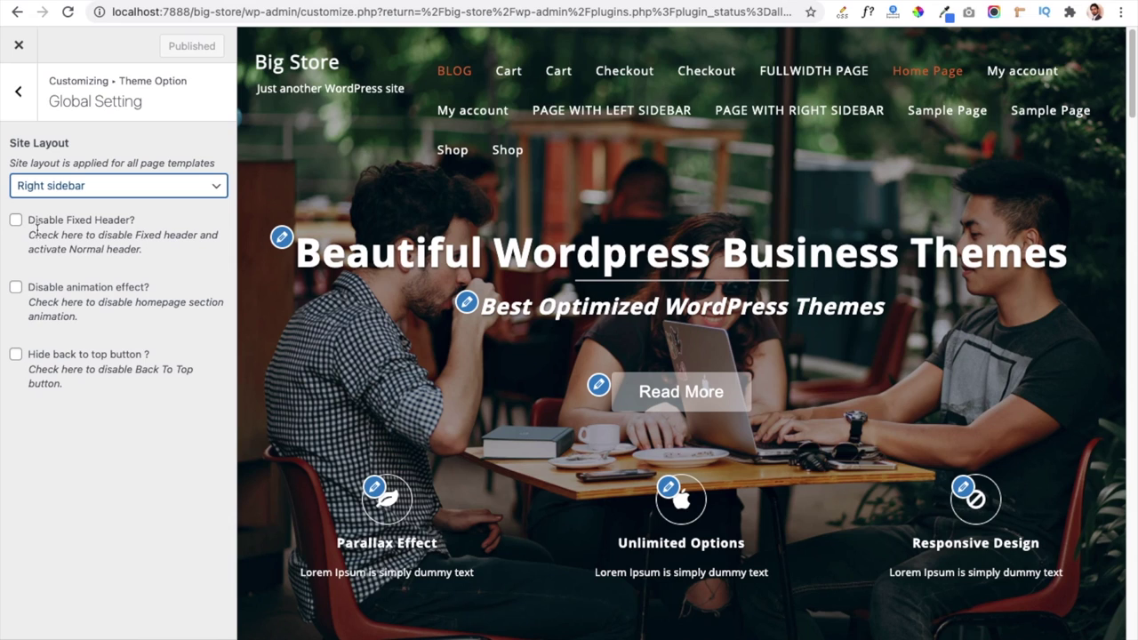
scroll(458, 296, "down", 6)
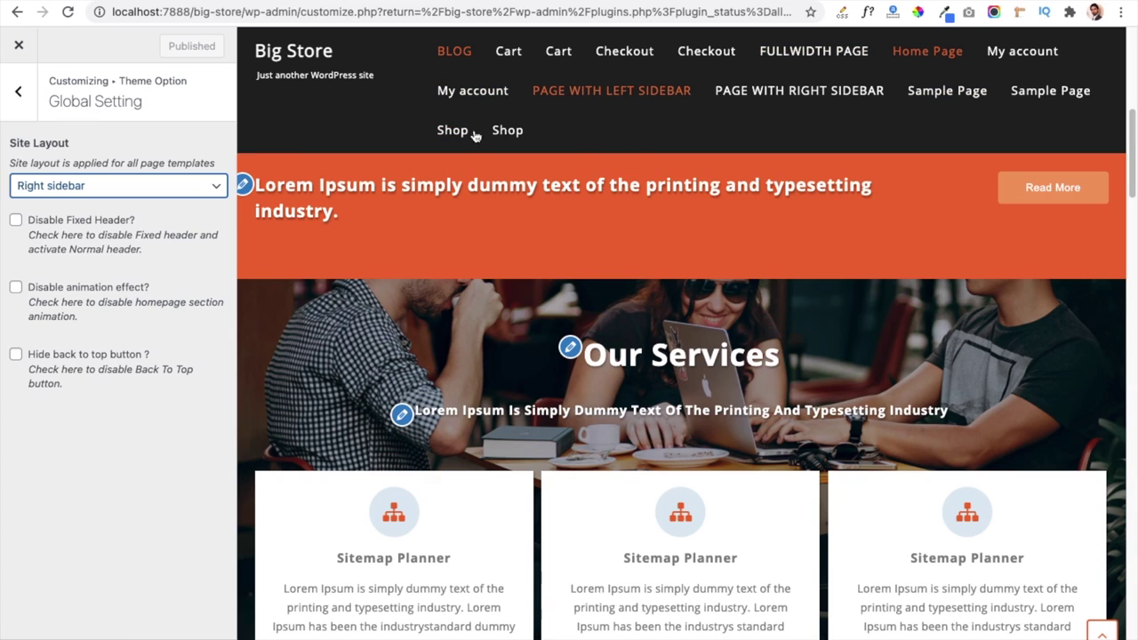
scroll(497, 240, "up", 2)
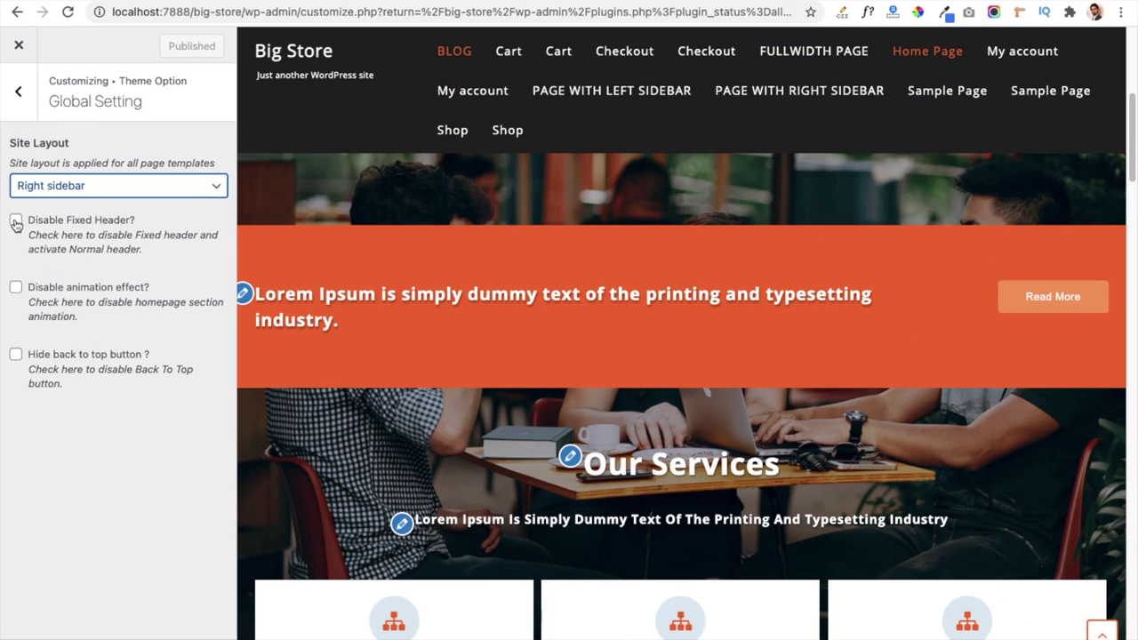
scroll(571, 247, "up", 1)
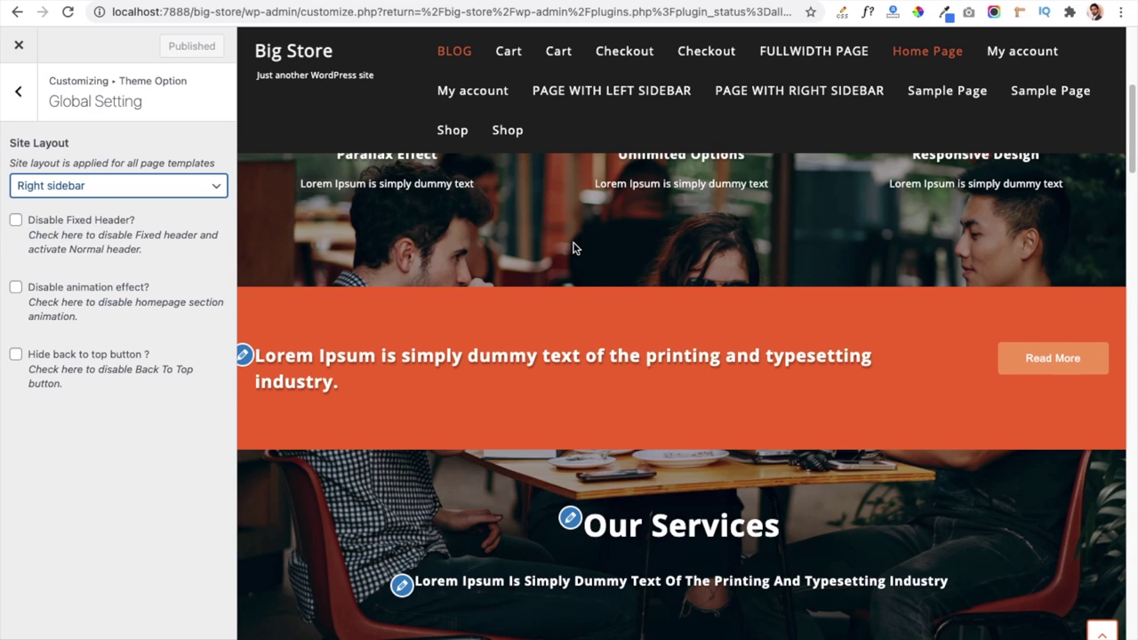
Preview the site with Disable Fixed Header checked, then uncheck it again
left_click(18, 226)
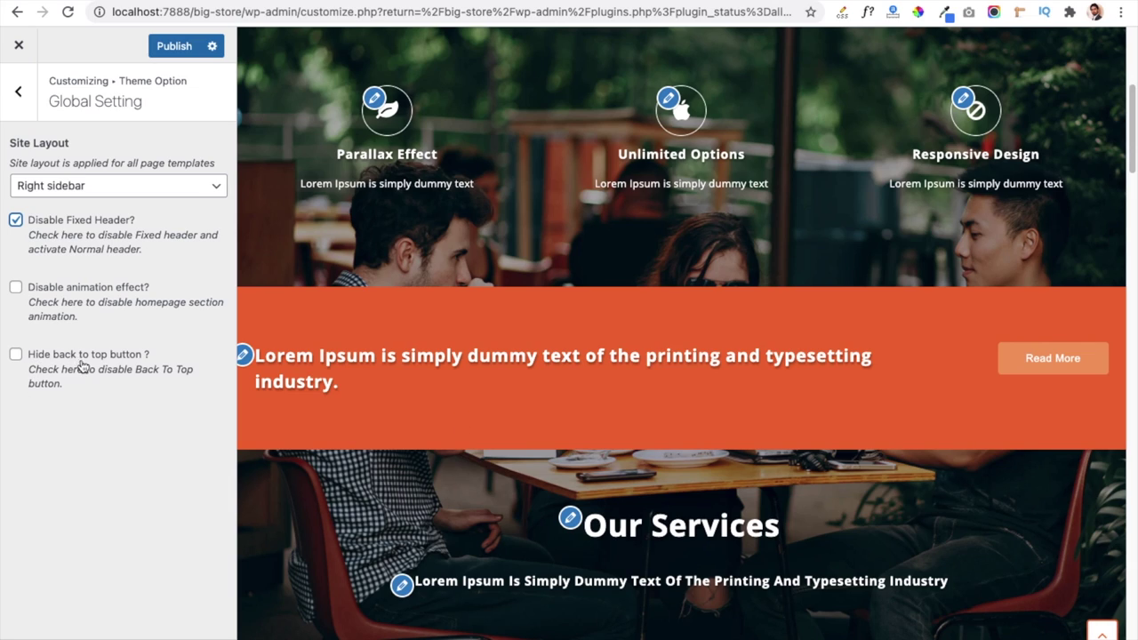
left_click(1103, 632)
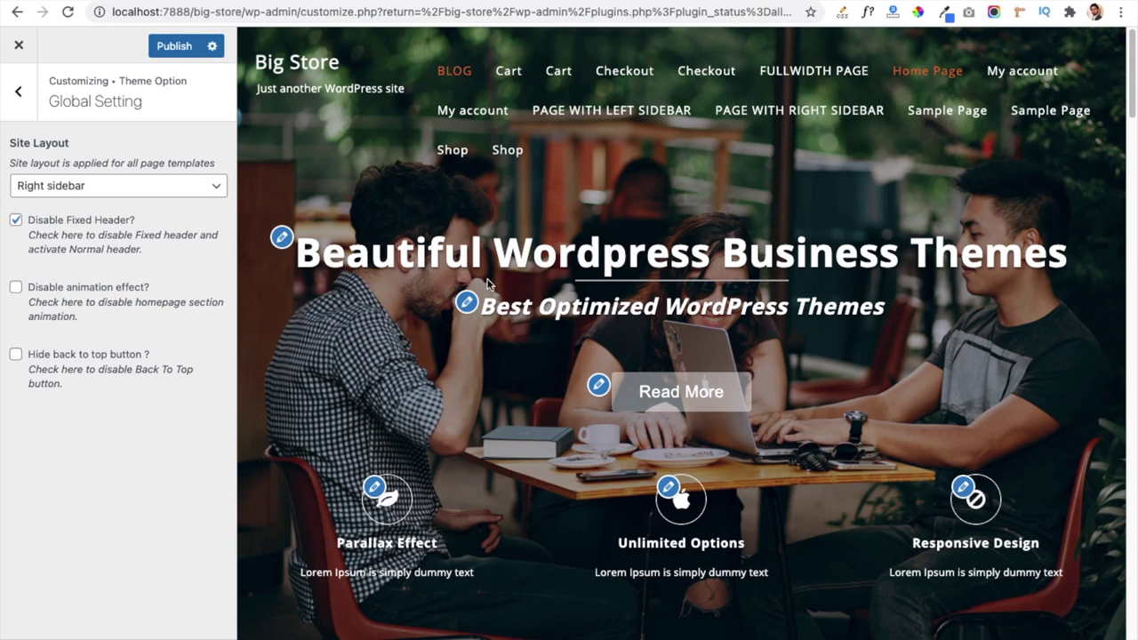
scroll(598, 307, "down", 6)
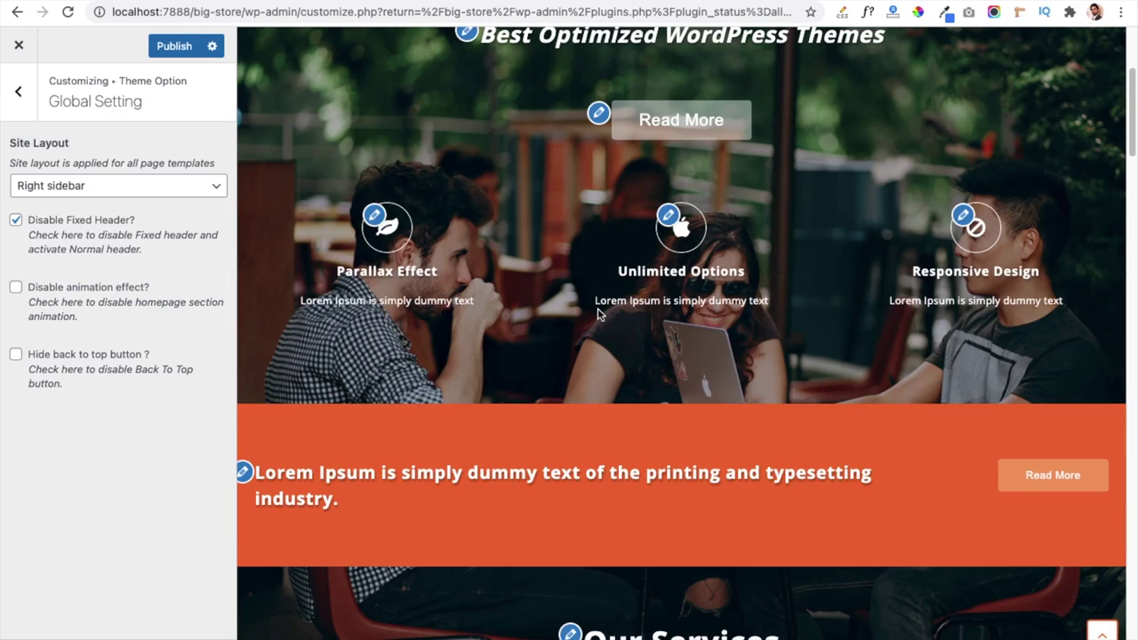
scroll(598, 314, "down", 9)
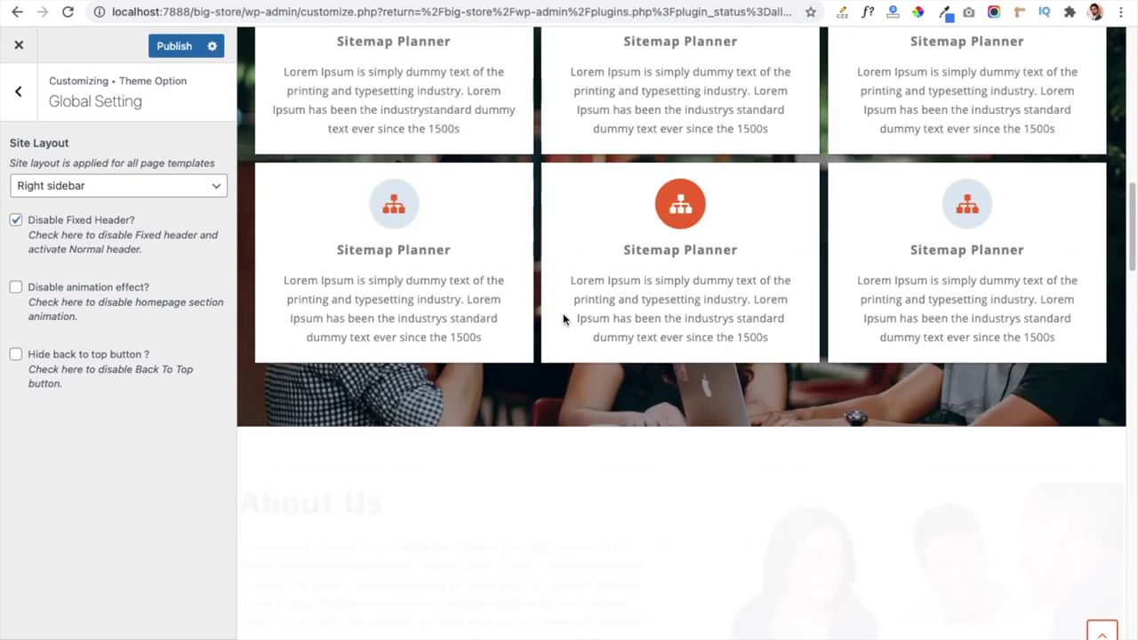
scroll(519, 335, "down", 2)
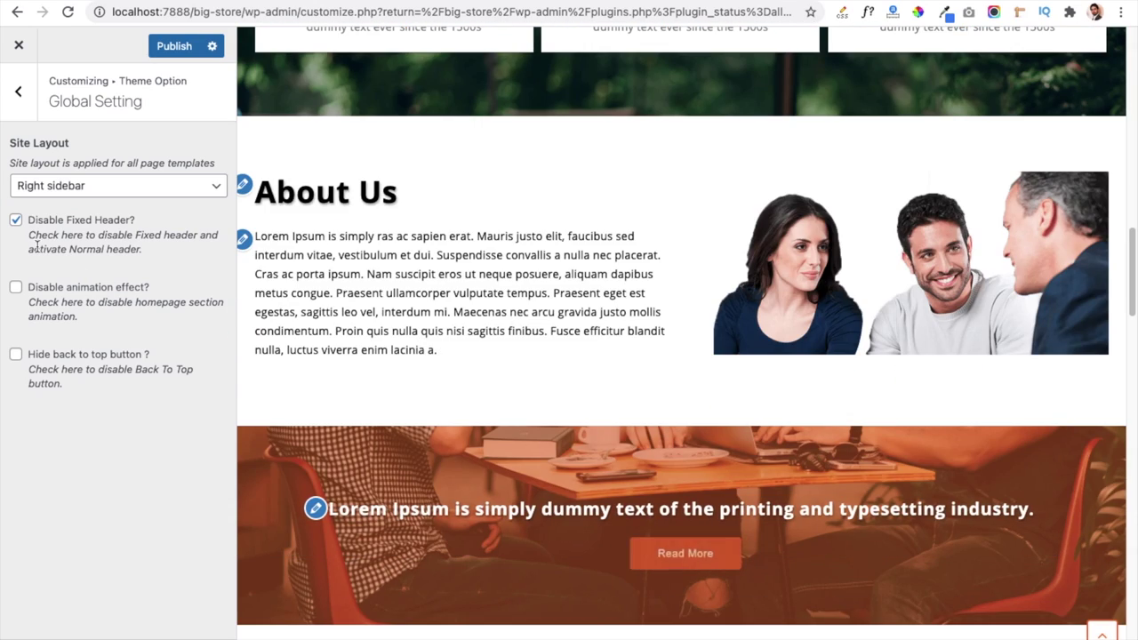
left_click(16, 222)
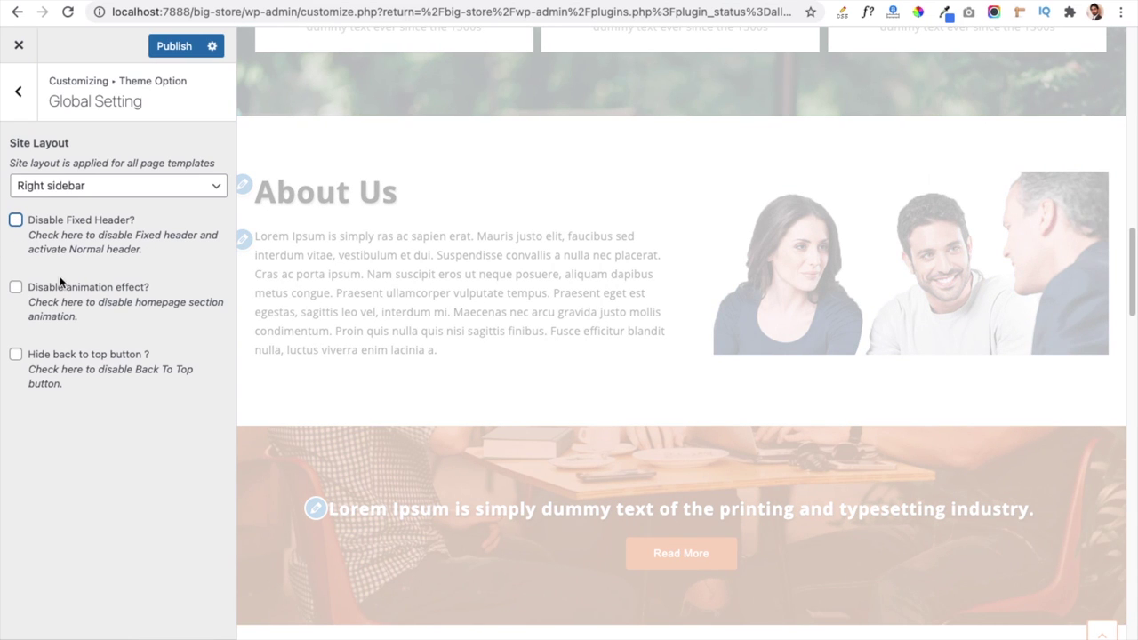
Publish the Customizer changes and go to the Site Color panel
left_click(163, 49)
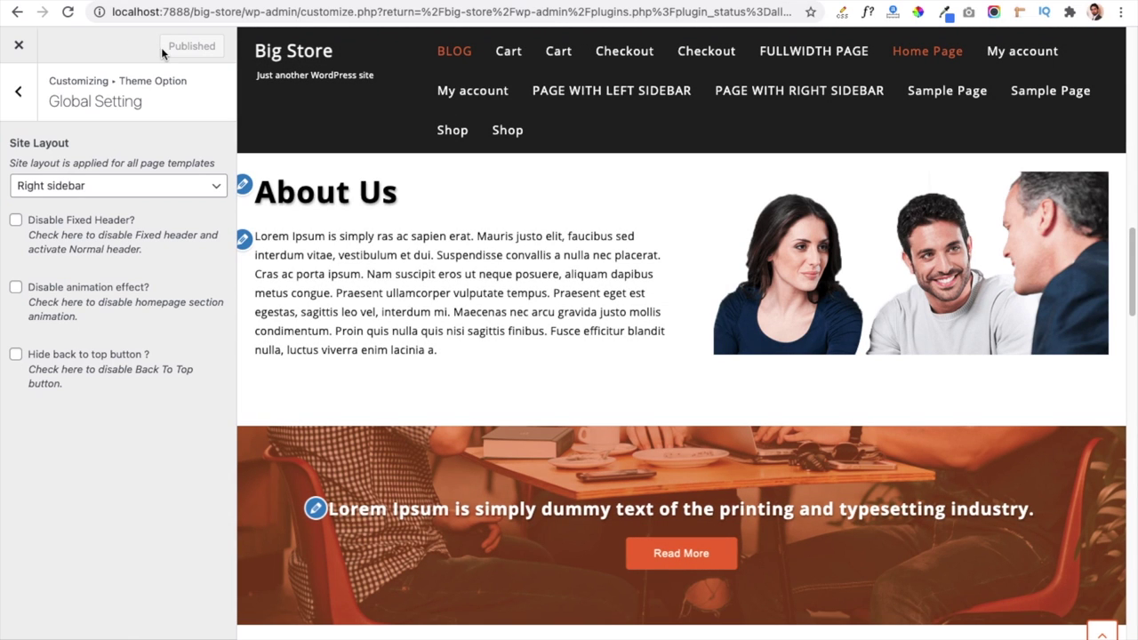
scroll(462, 308, "up", 4)
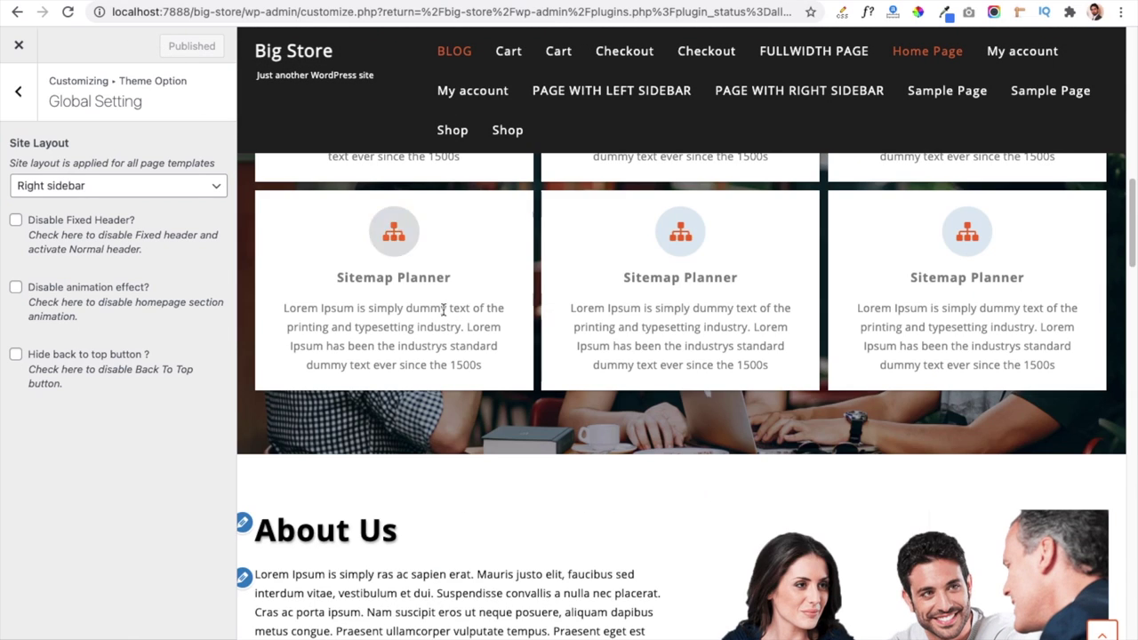
left_click(17, 90)
left_click(91, 182)
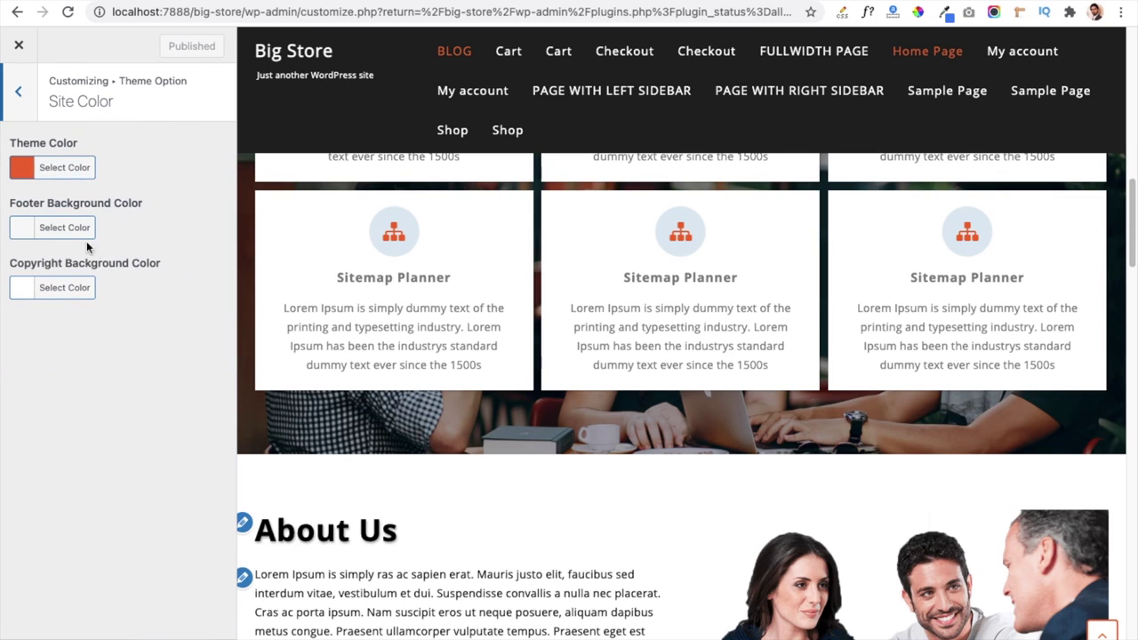
Leave the orange-red Theme Color unchanged and return to the Theme Option sections
left_click(23, 173)
left_click(142, 504)
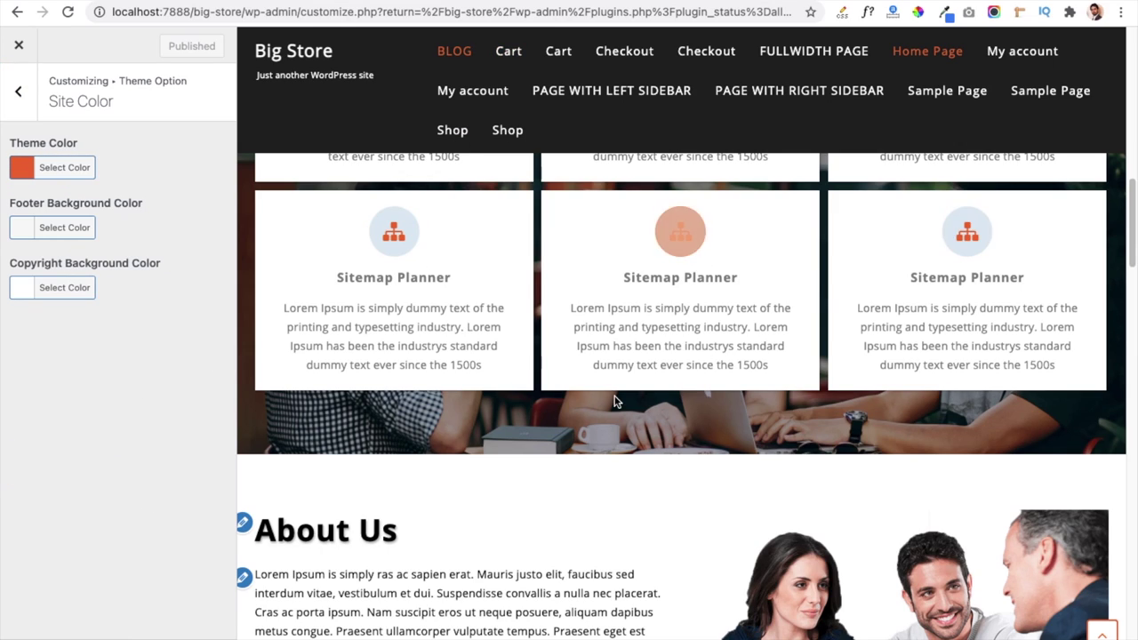
scroll(505, 416, "down", 5)
scroll(505, 412, "down", 5)
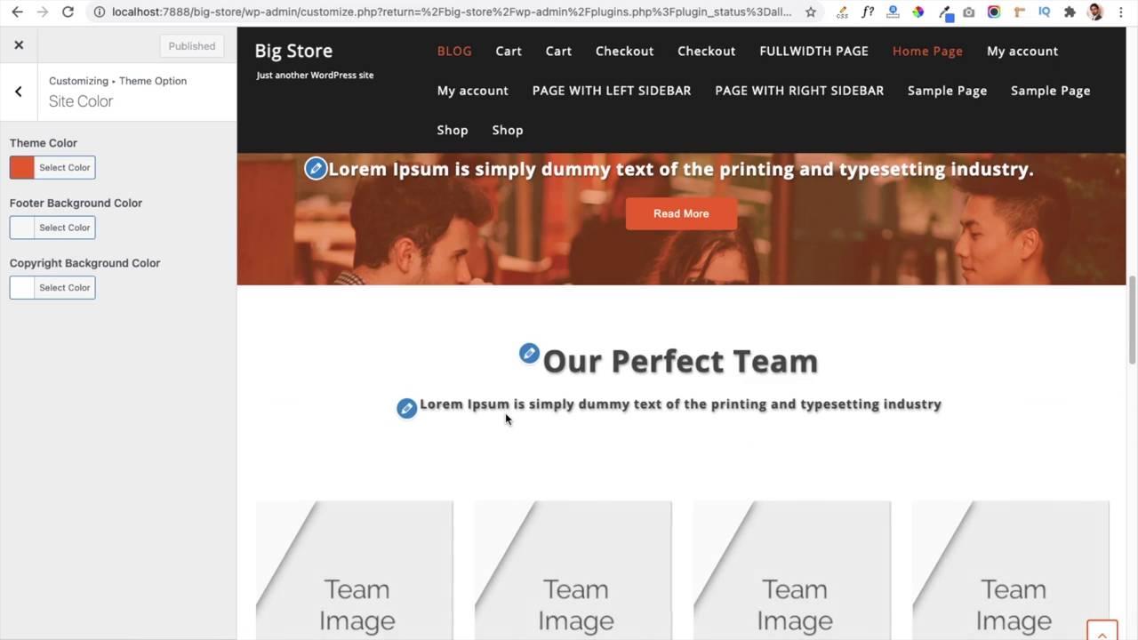
scroll(458, 434, "down", 8)
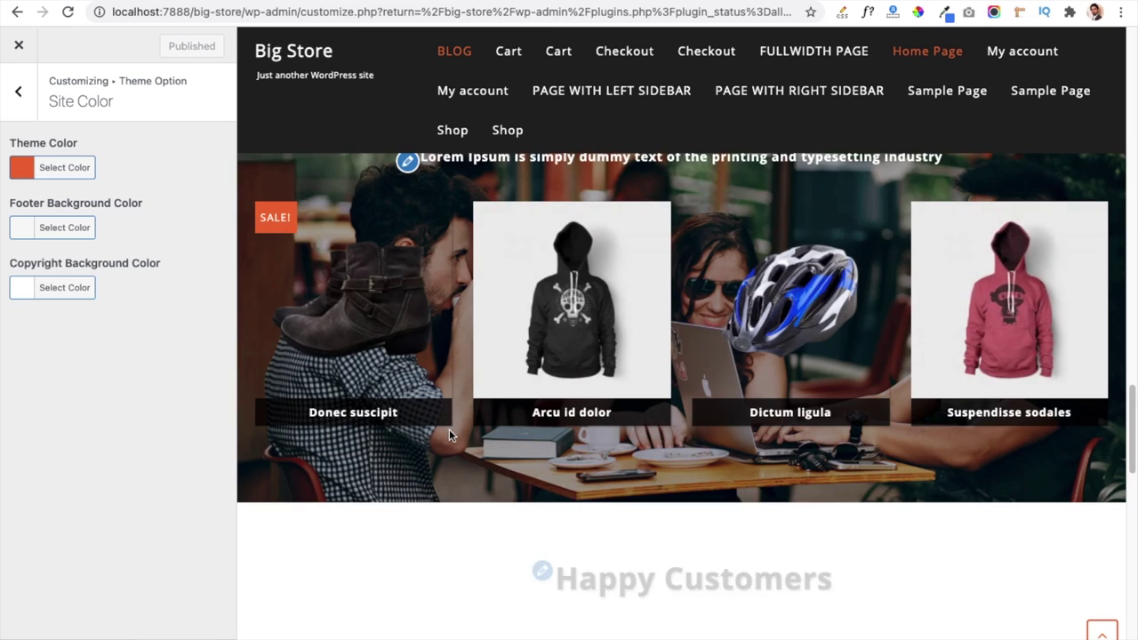
scroll(458, 433, "down", 4)
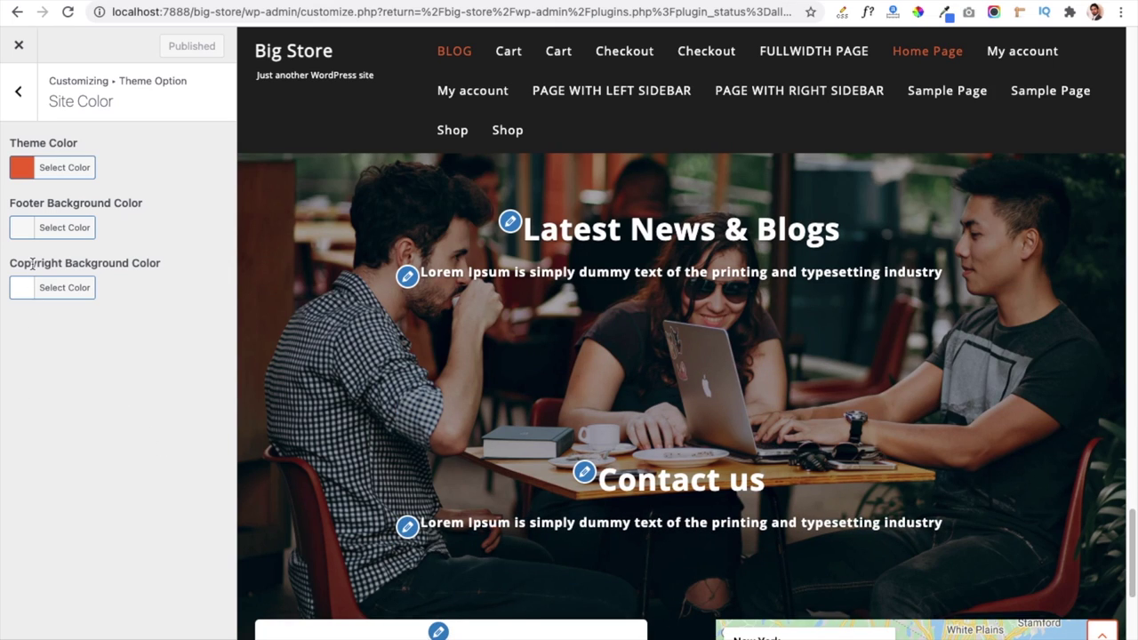
scroll(437, 342, "down", 5)
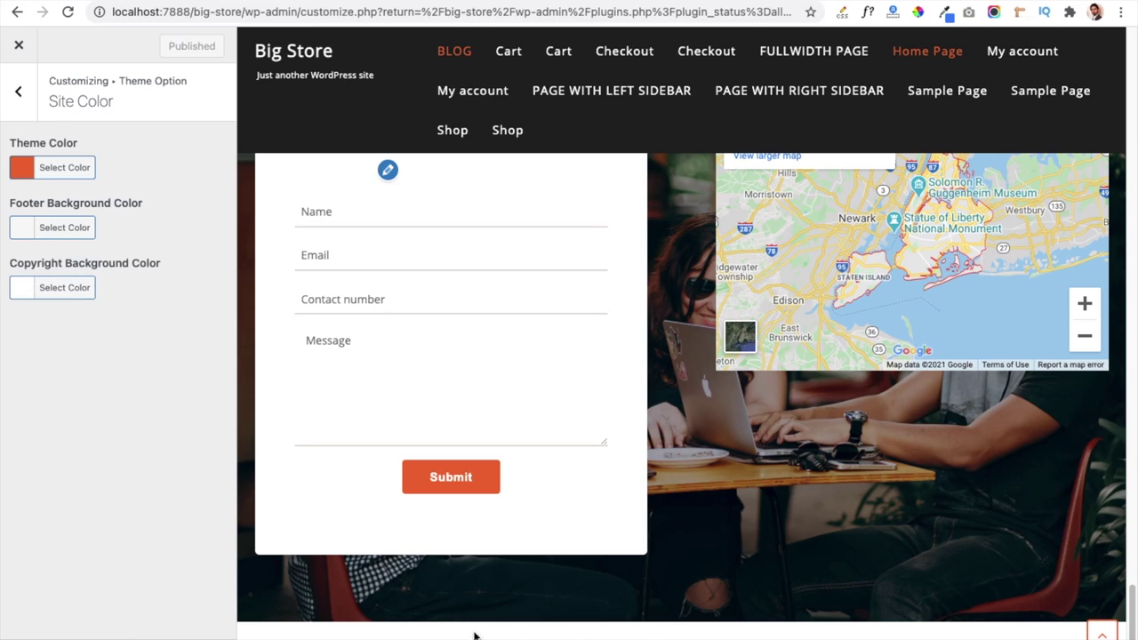
left_click(18, 91)
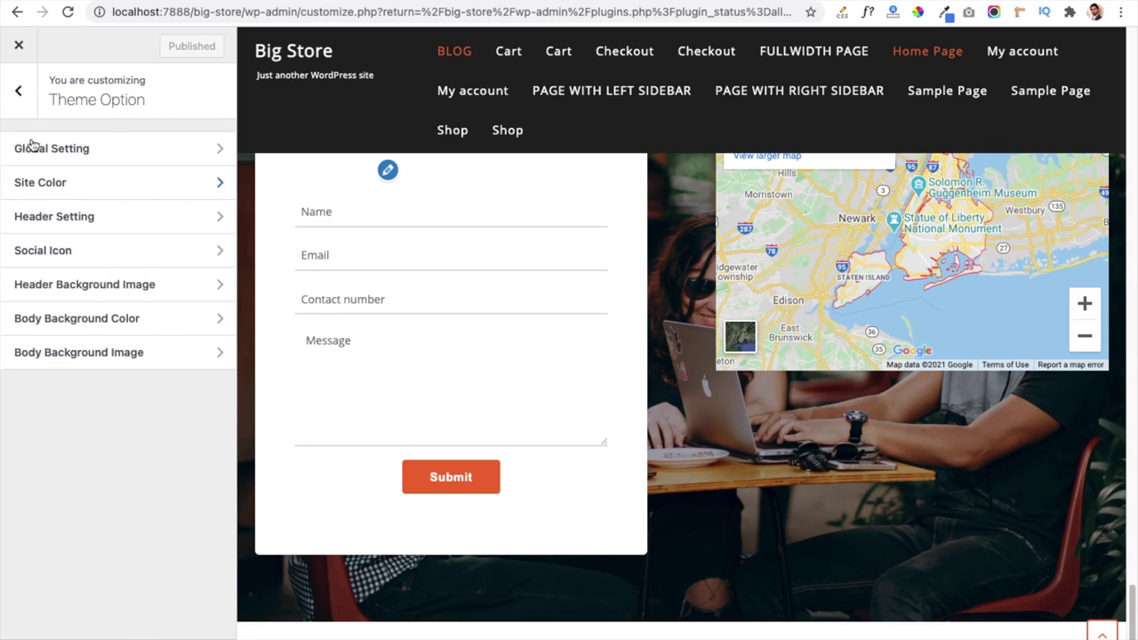
In Header Setting, try Center Menu, then set Header Layout to Split Menu
left_click(131, 226)
scroll(474, 258, "up", 15)
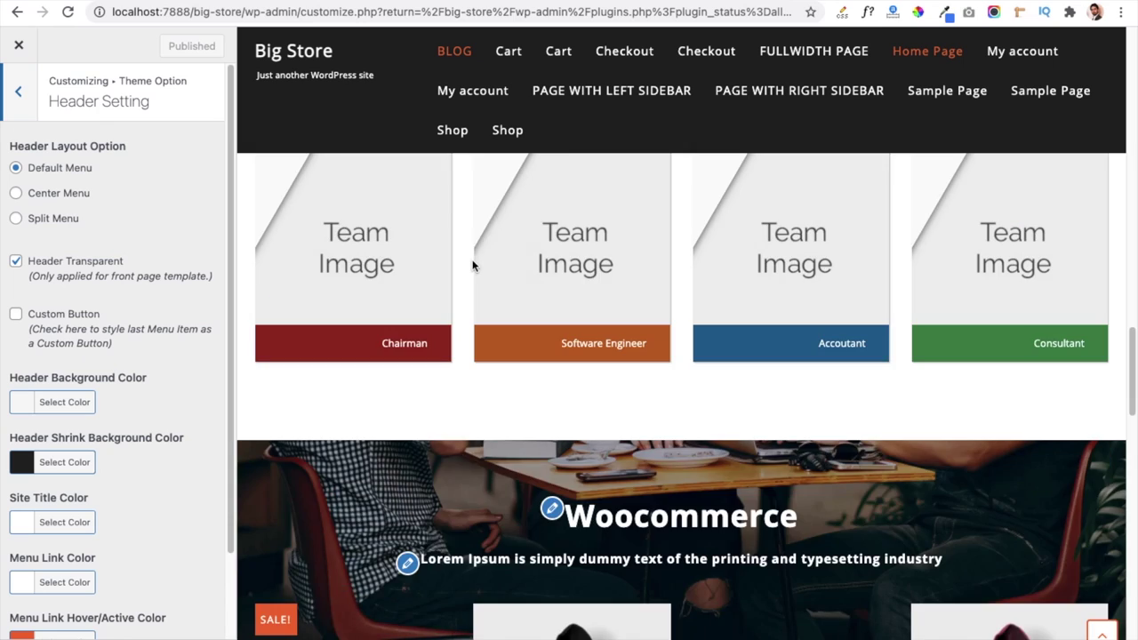
scroll(475, 265, "up", 3)
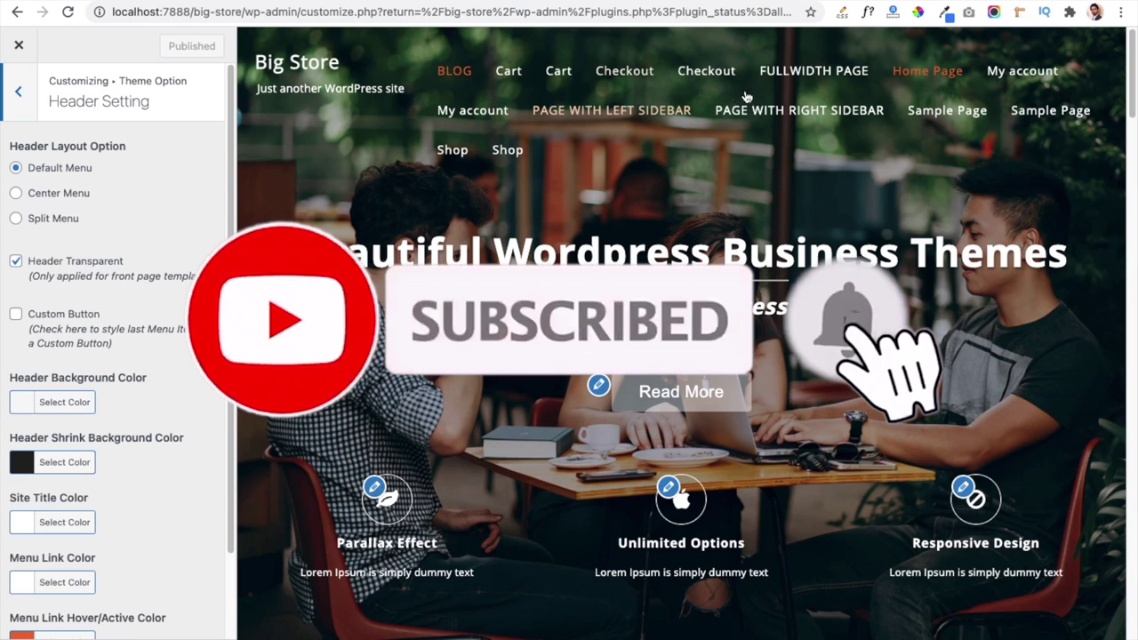
left_click(16, 194)
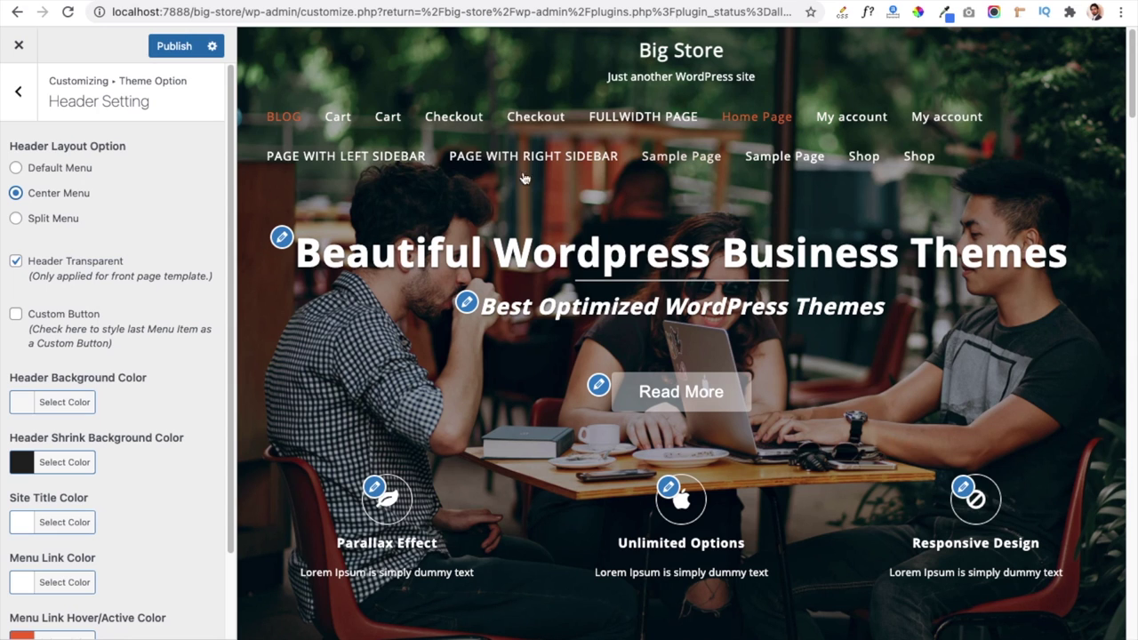
left_click(16, 219)
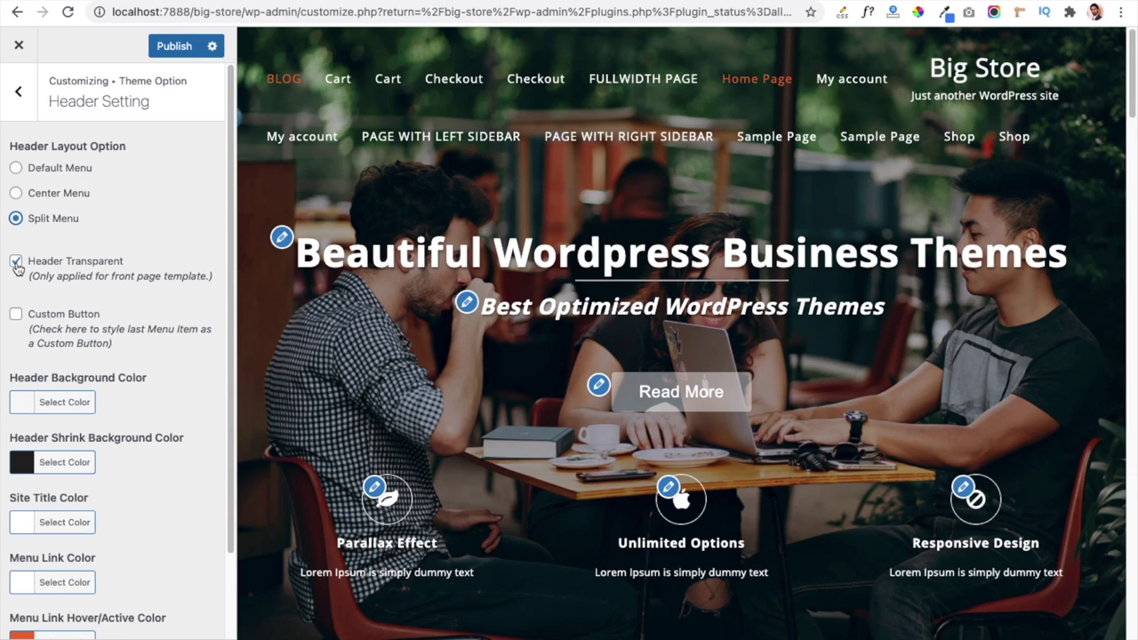
Turn on Custom Button so SHOP becomes an orange button, and restore the Default Menu header layout
left_click(16, 315)
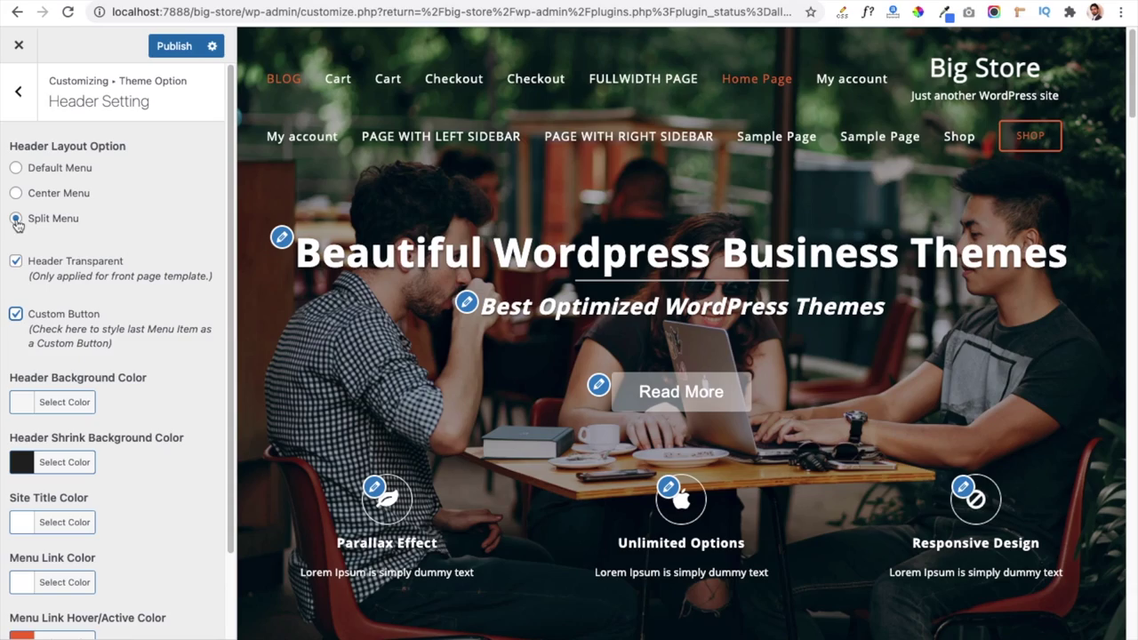
left_click(16, 168)
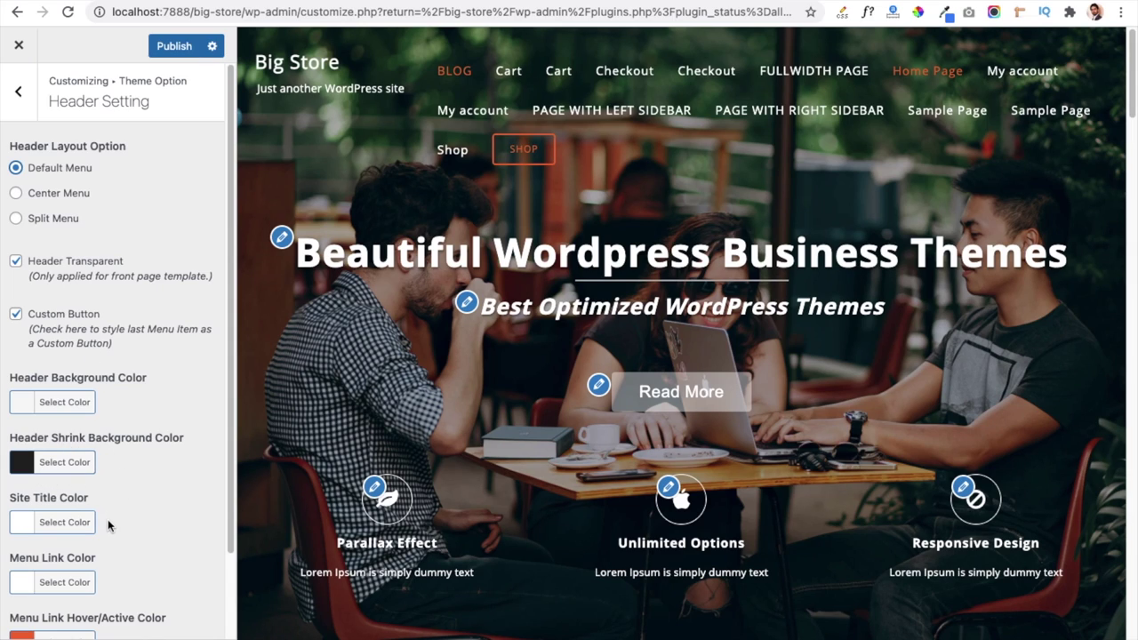
scroll(370, 428, "down", 10)
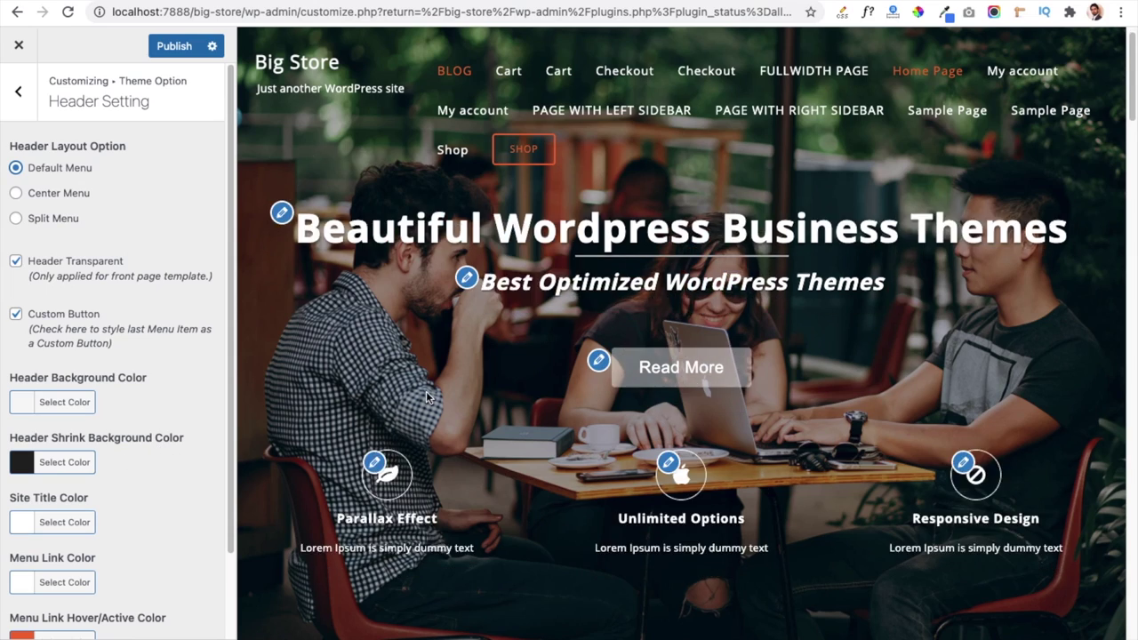
scroll(426, 391, "down", 2)
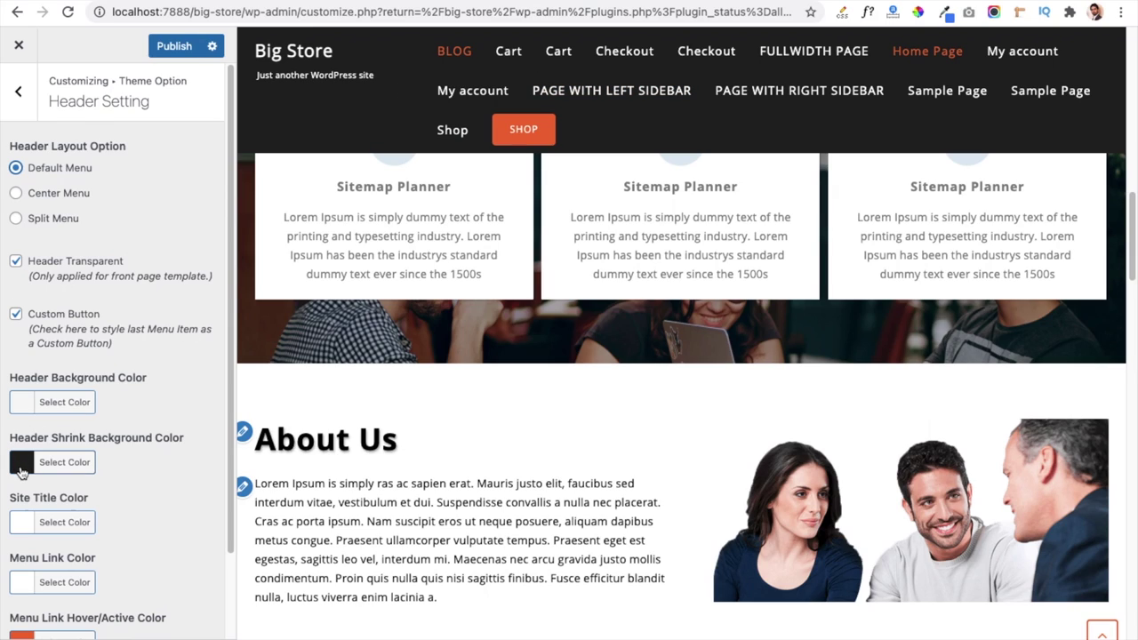
scroll(123, 491, "down", 2)
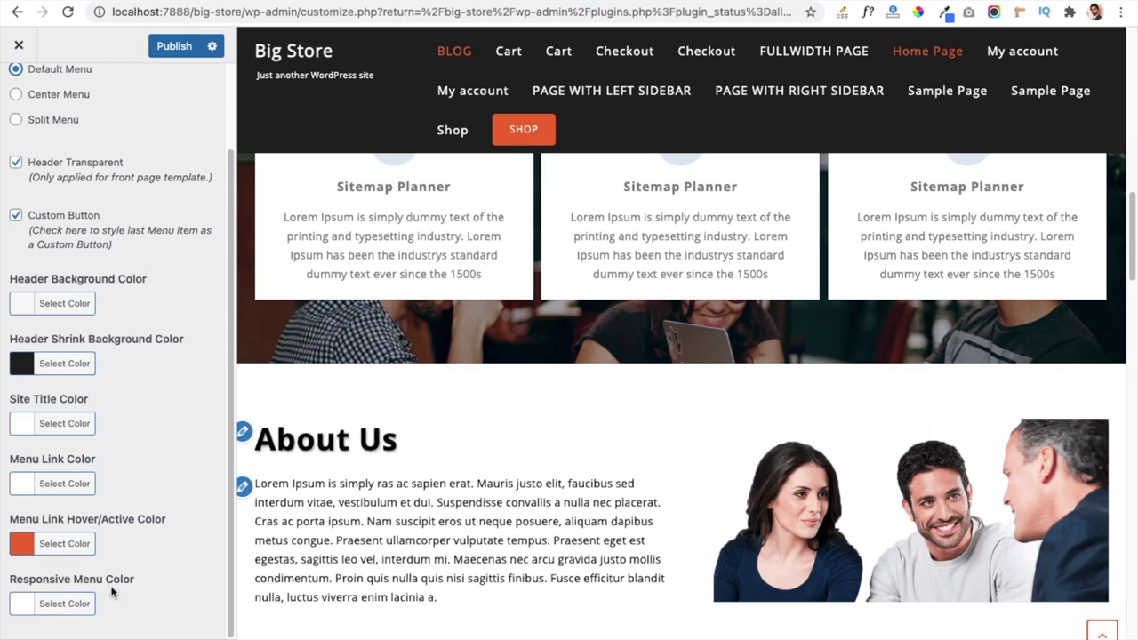
scroll(115, 378, "up", 5)
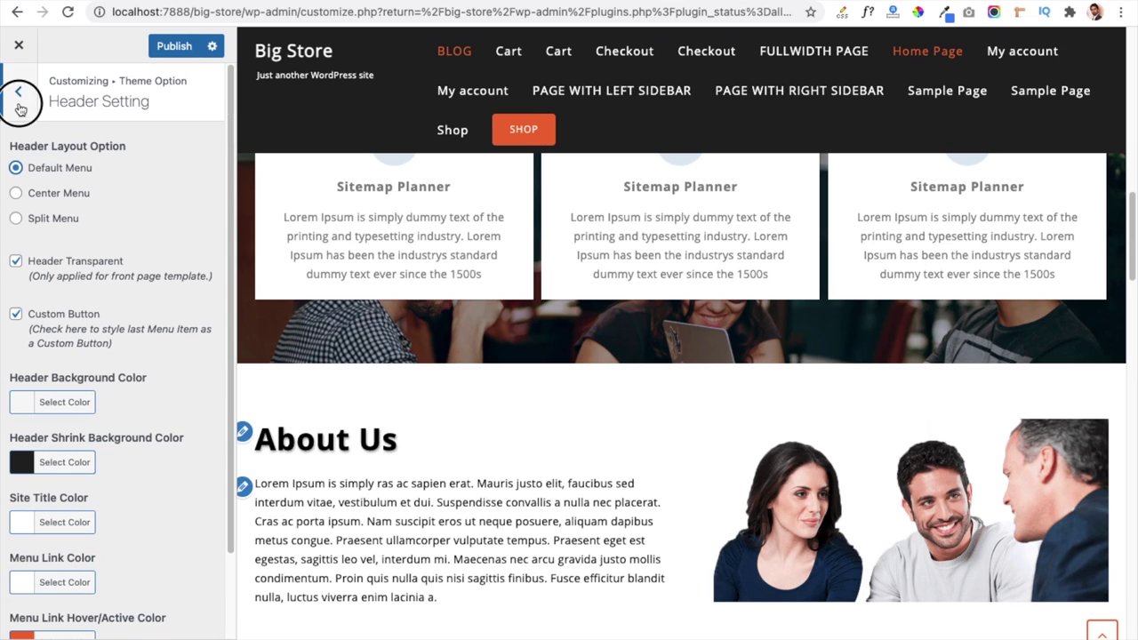
left_click(21, 105)
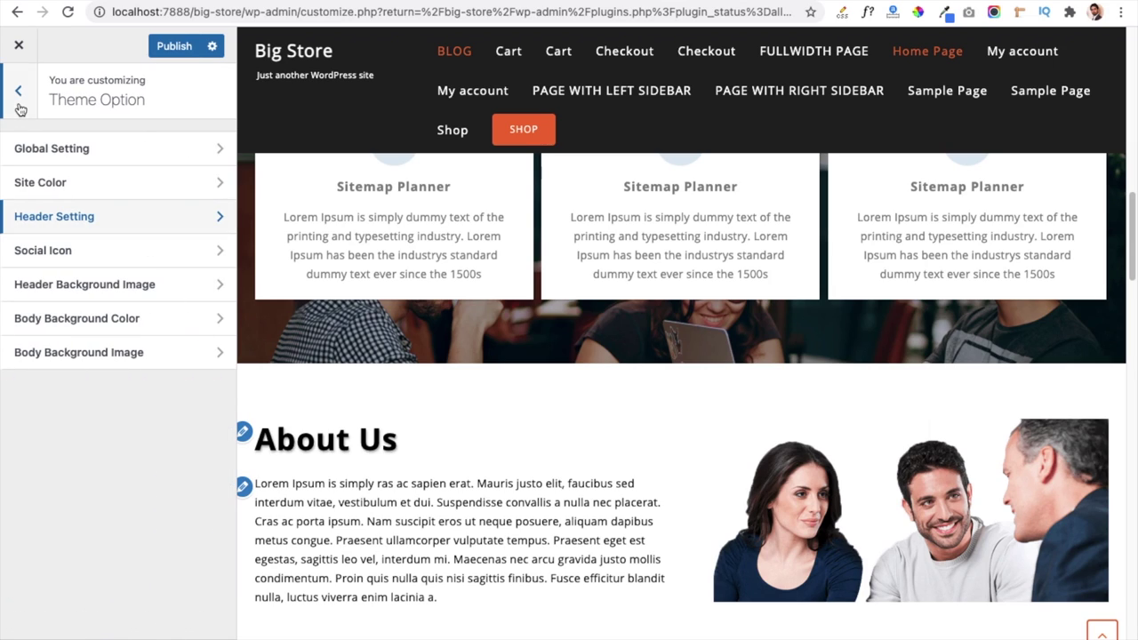
Look over the Social Icon and Header Background Image settings, then back out to the top-level sections
left_click(77, 254)
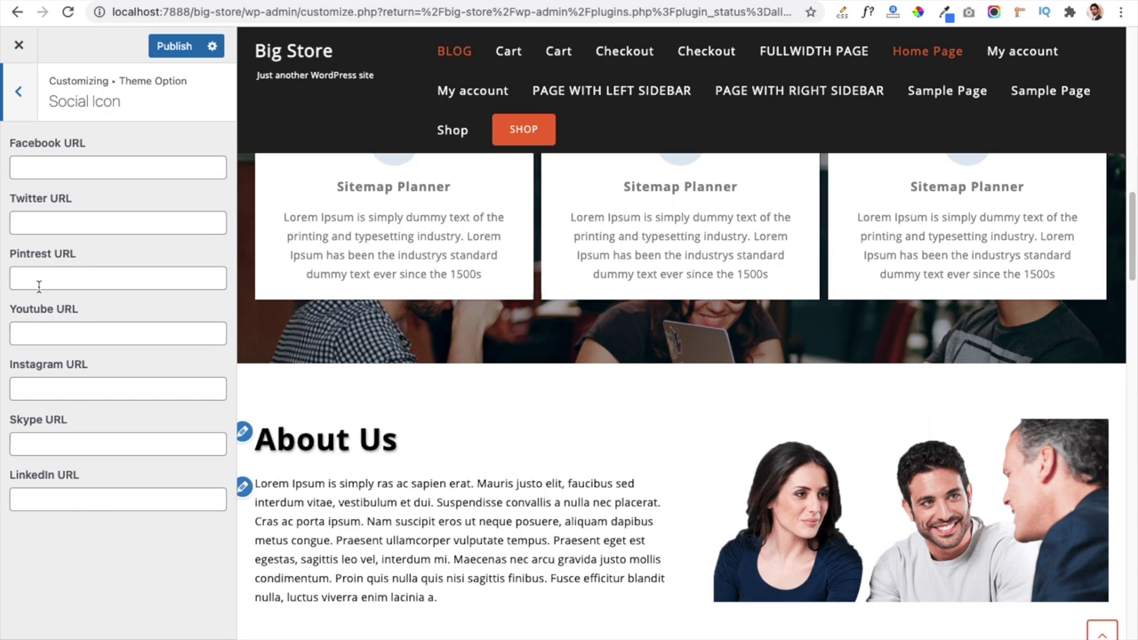
left_click(18, 93)
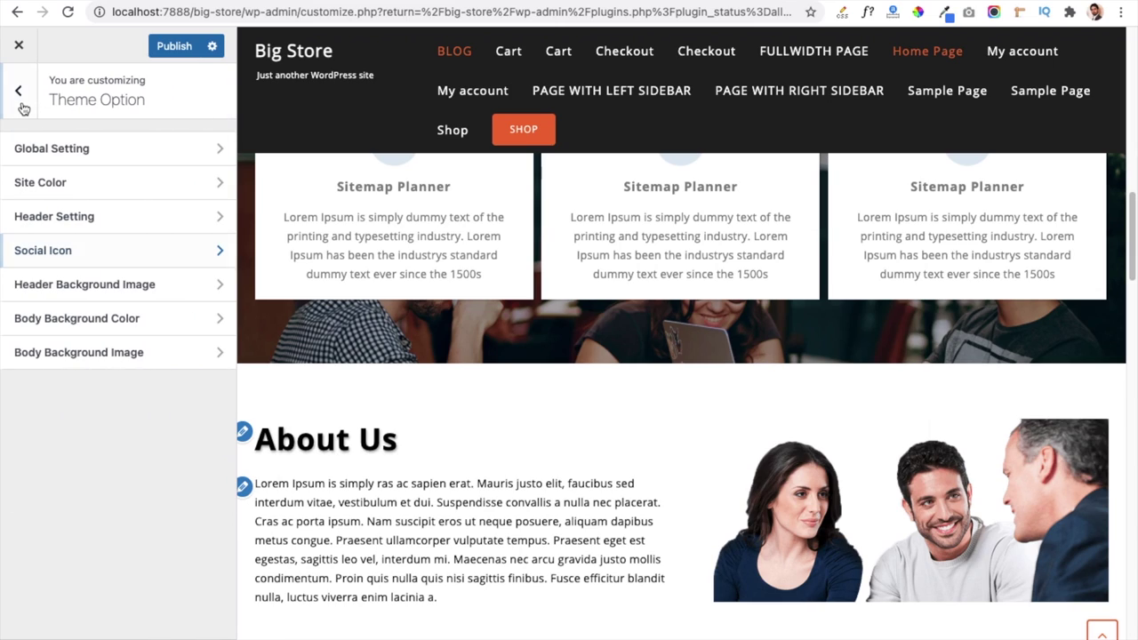
left_click(68, 285)
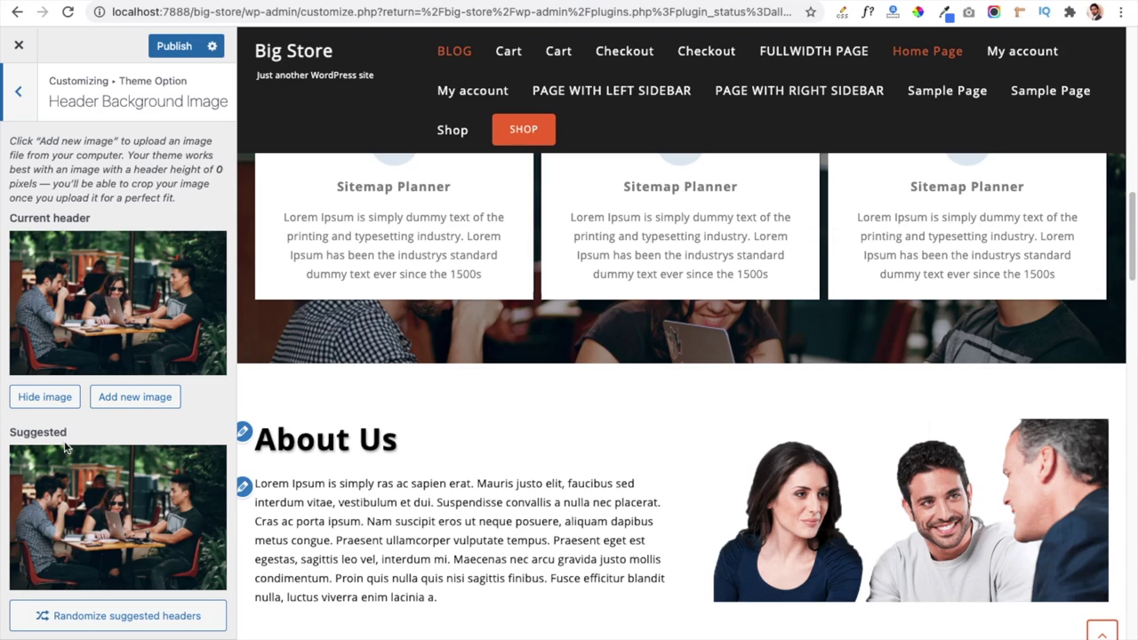
left_click(17, 91)
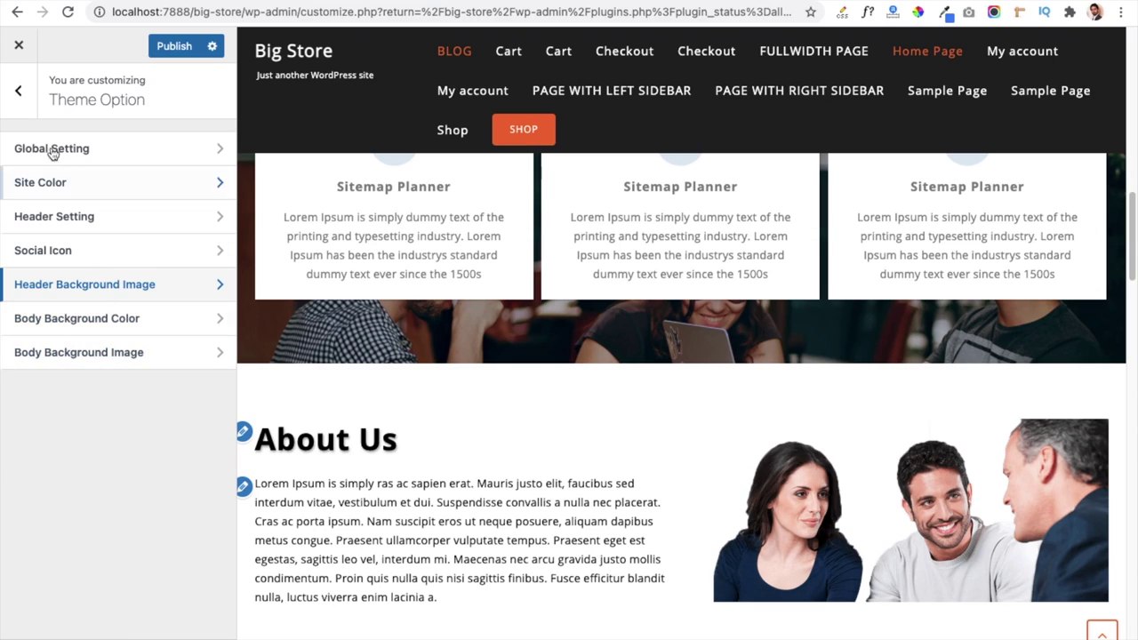
left_click(19, 93)
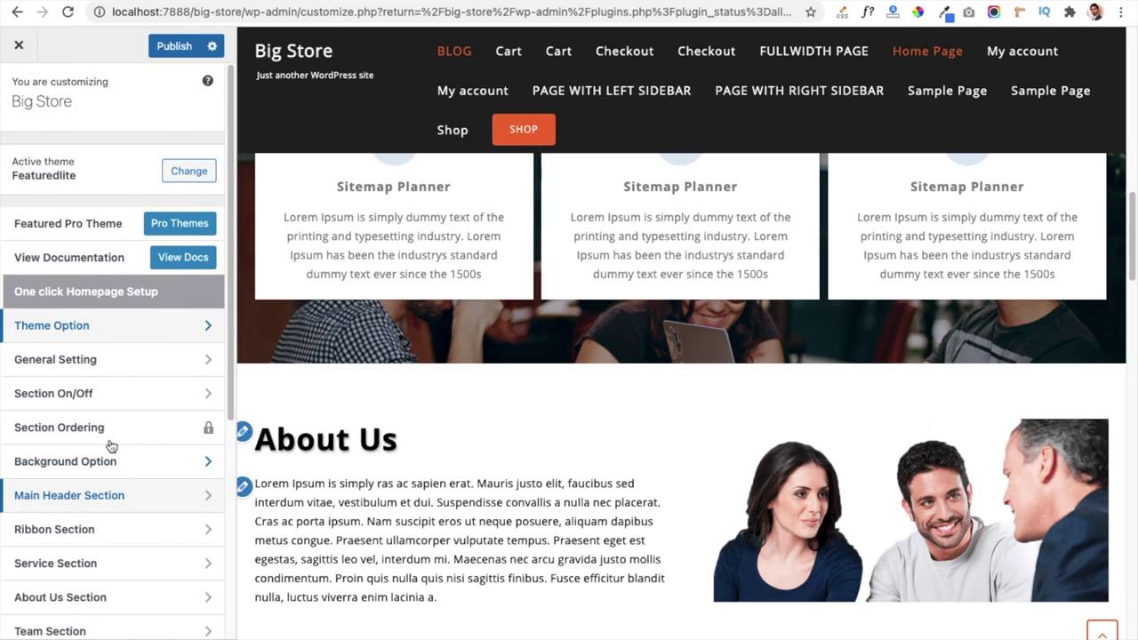
Check the Section On/Off and Background Option panels, then open the Main Header Section
left_click(62, 400)
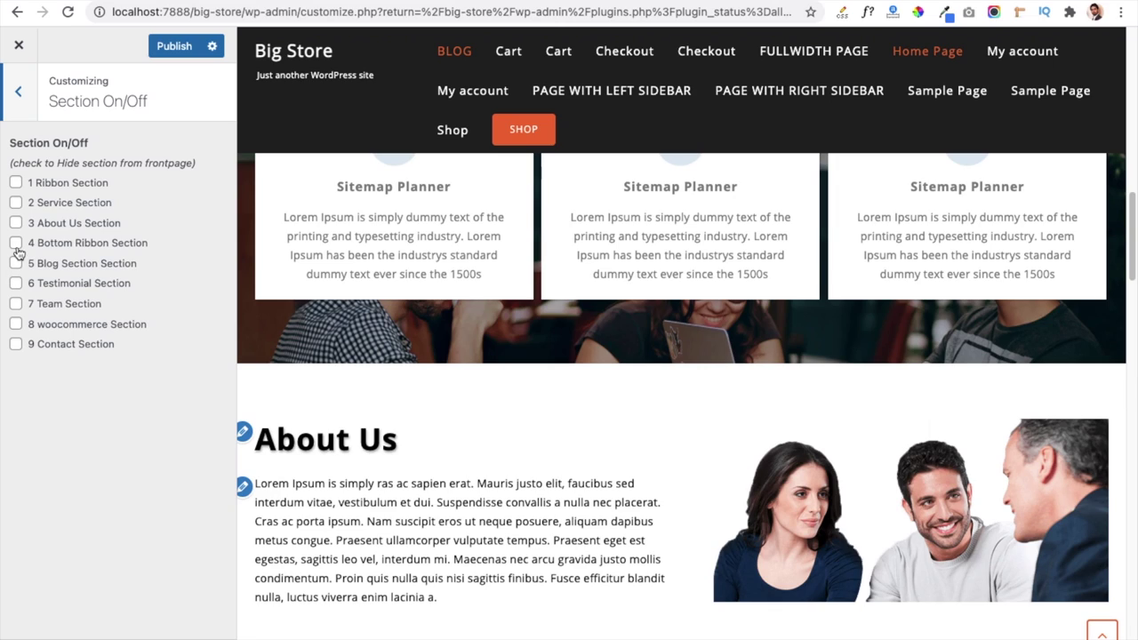
left_click(18, 112)
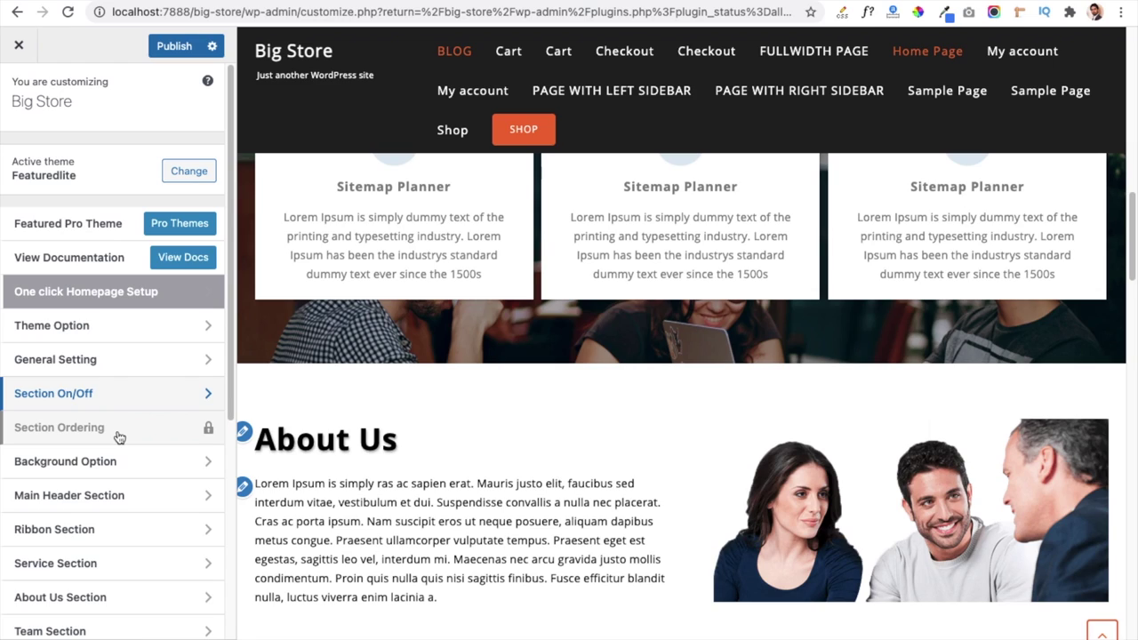
left_click(106, 463)
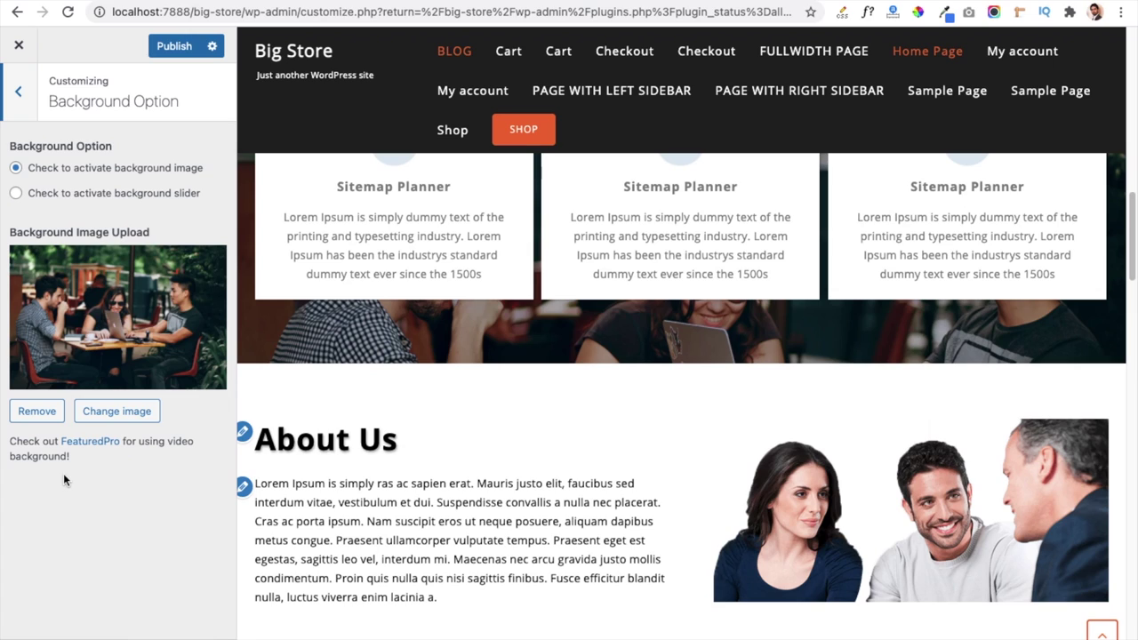
left_click(17, 92)
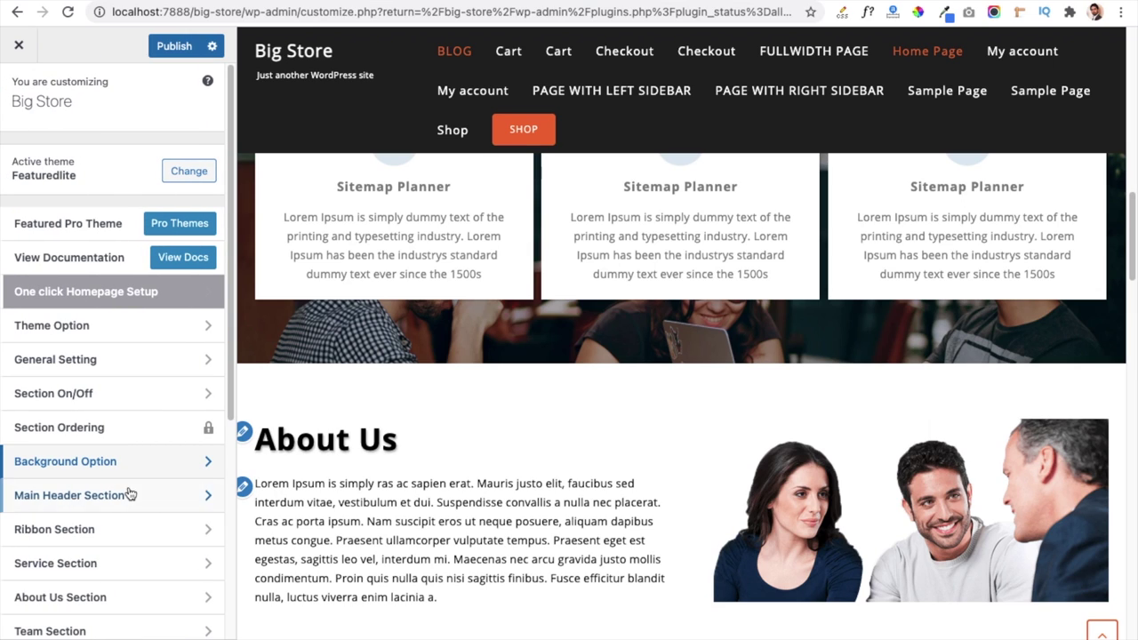
scroll(439, 375, "up", 10)
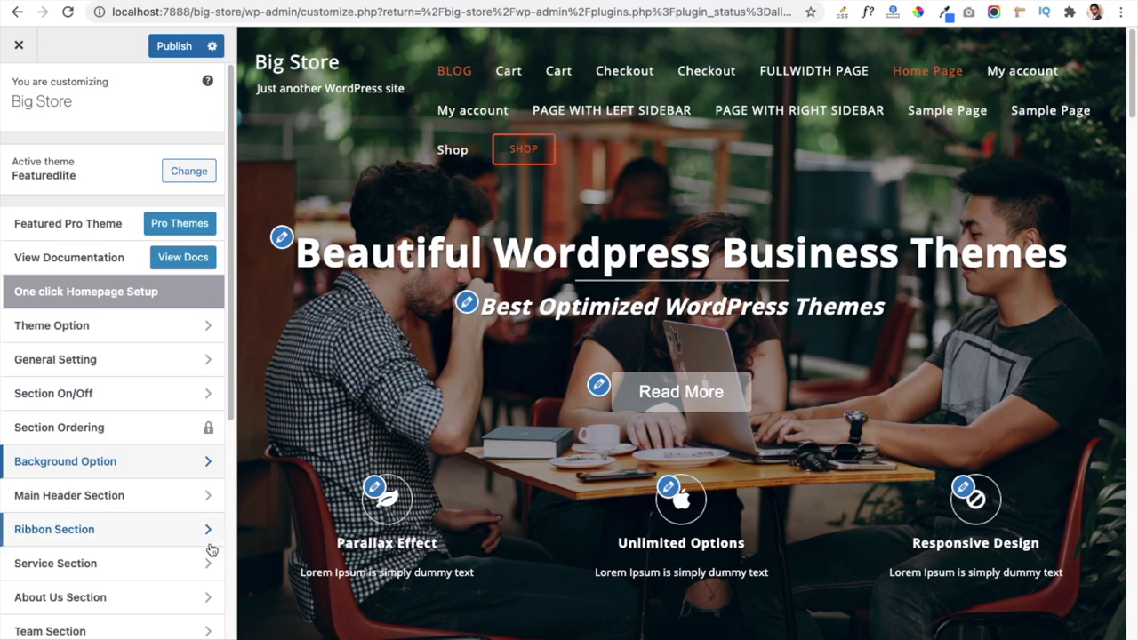
left_click(57, 462)
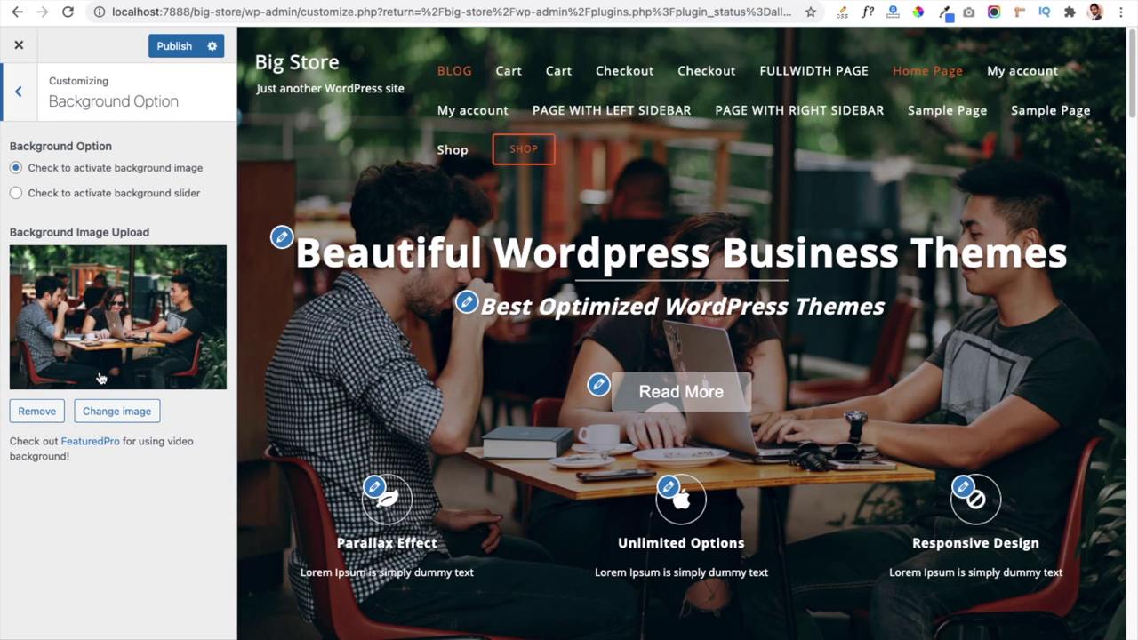
left_click(25, 99)
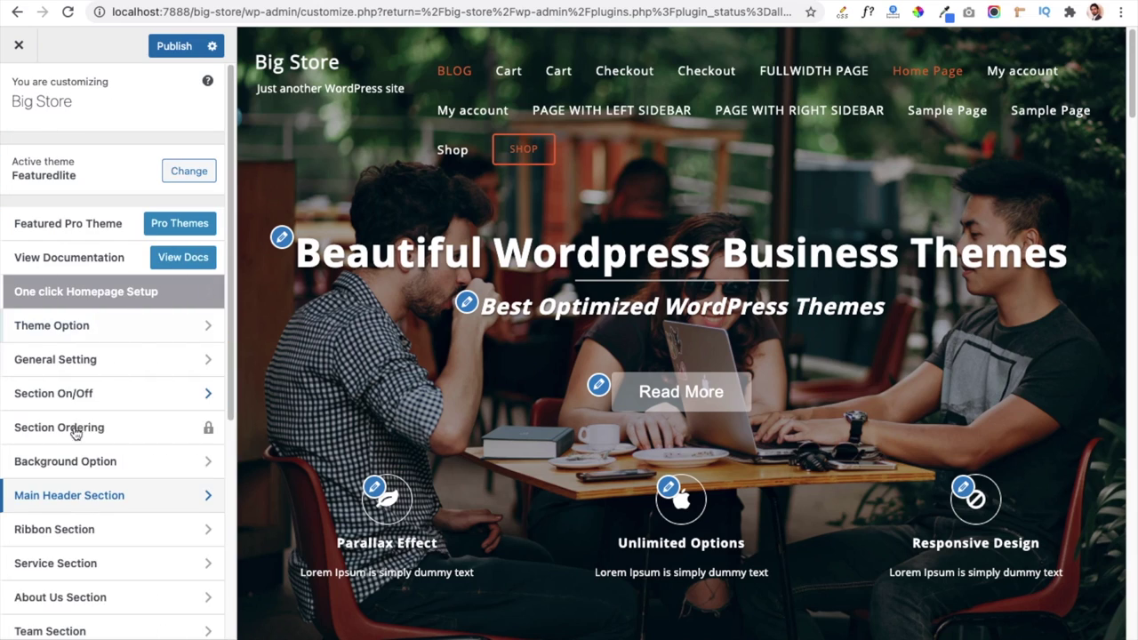
left_click(75, 500)
Review the hero heading, 'Best Optimized WordPress Themes', and its button label and link fields
left_click(51, 186)
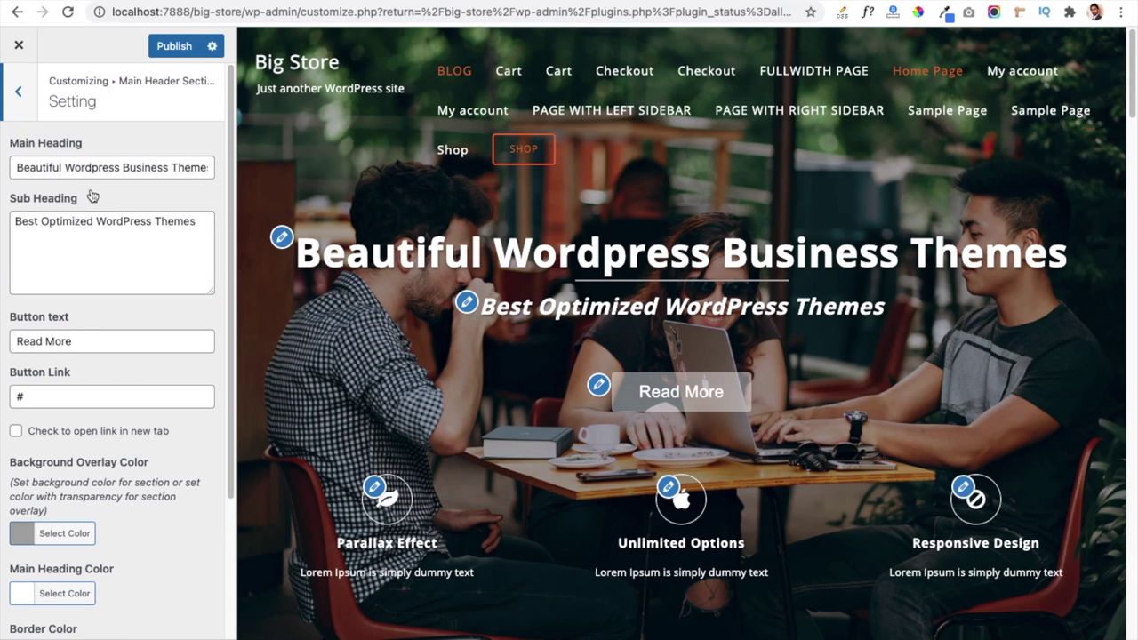
left_click_drag(327, 257, 927, 312)
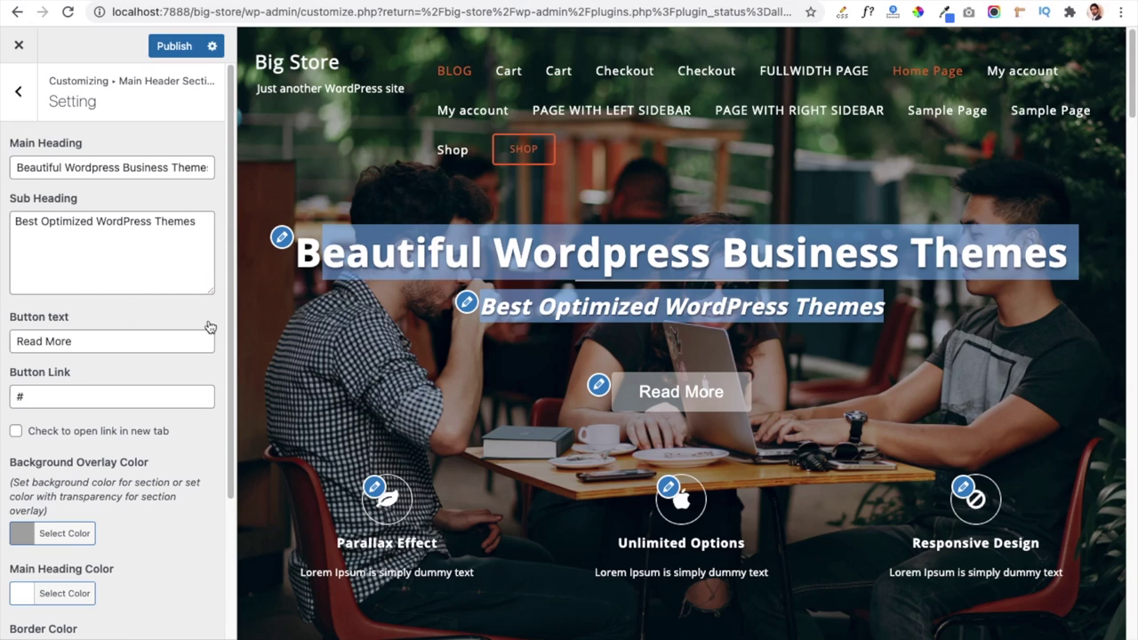
scroll(73, 334, "down", 3)
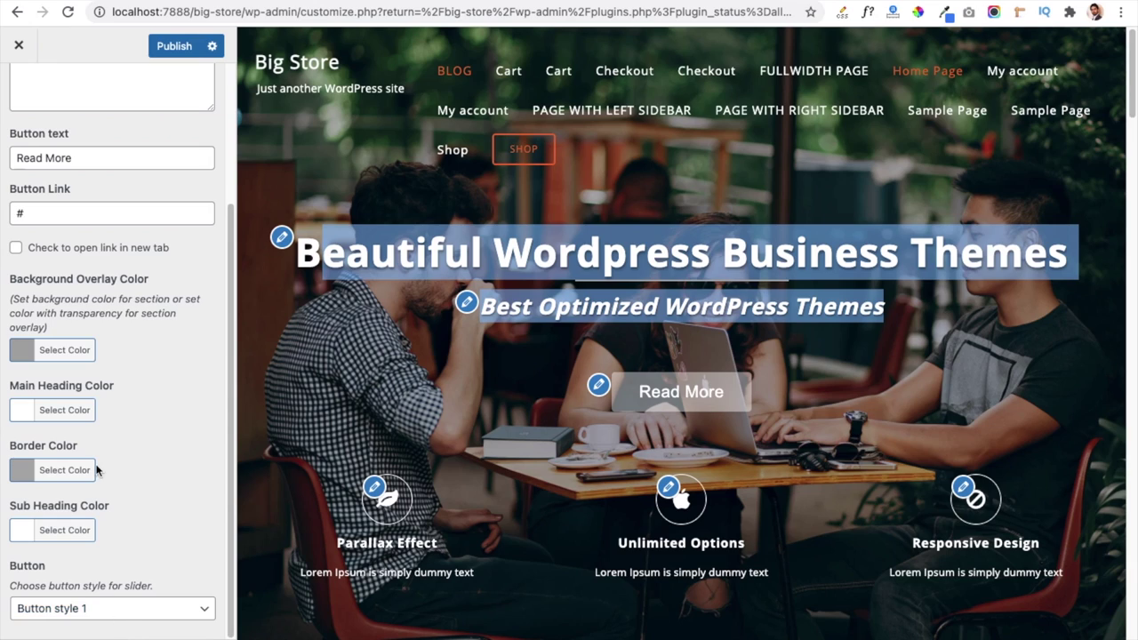
scroll(95, 472, "up", 2)
left_click(81, 269)
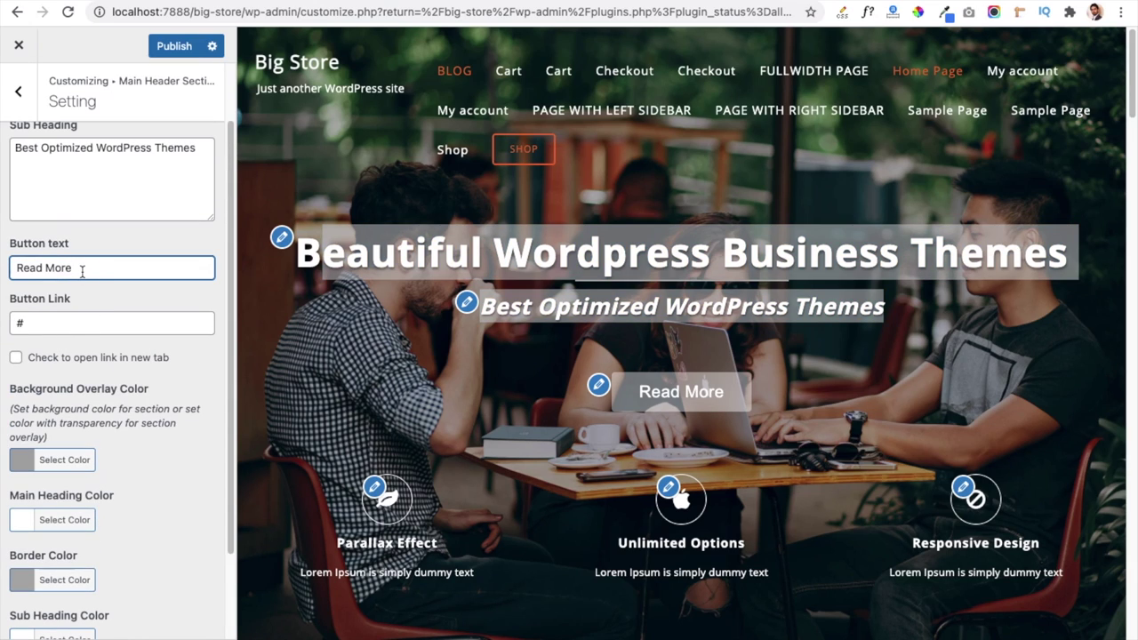
left_click(62, 324)
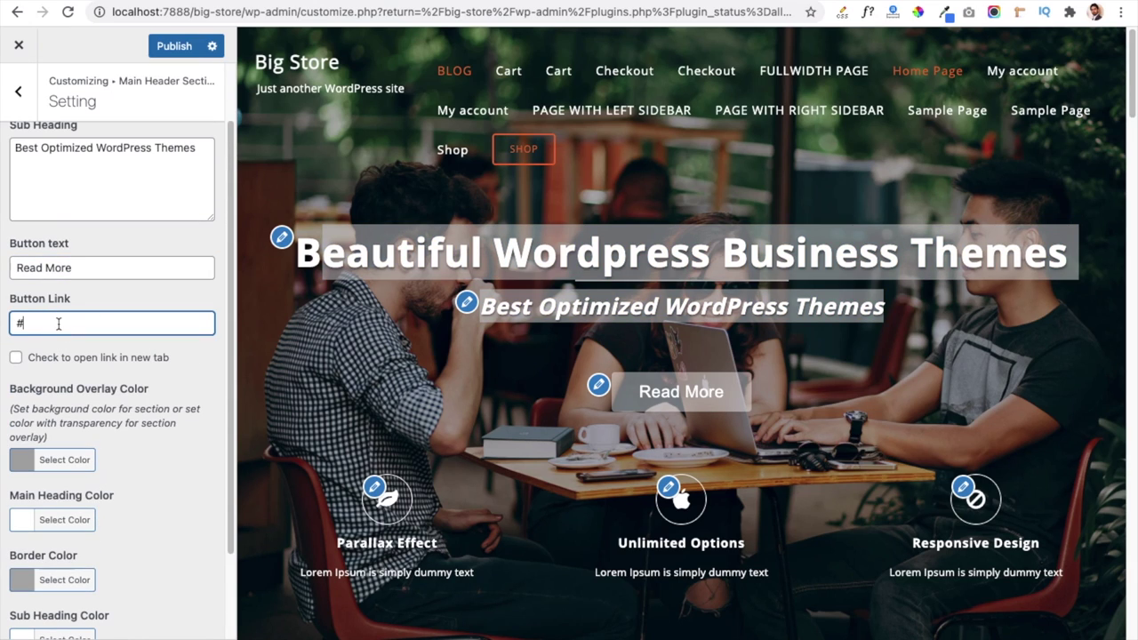
scroll(119, 485, "down", 3)
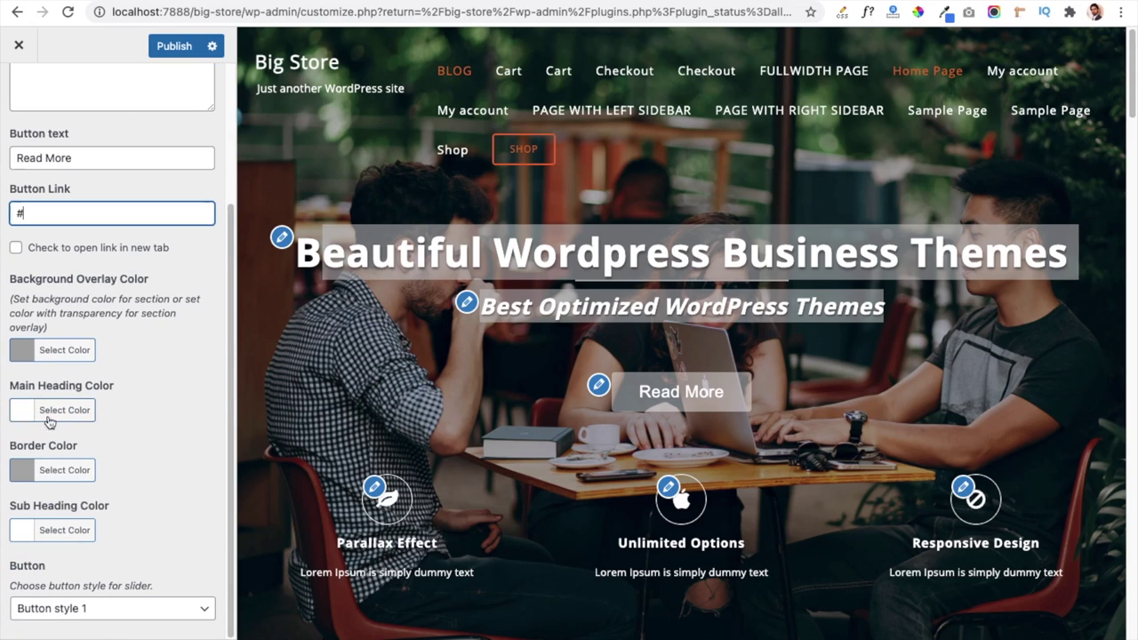
scroll(41, 351, "up", 5)
left_click(20, 91)
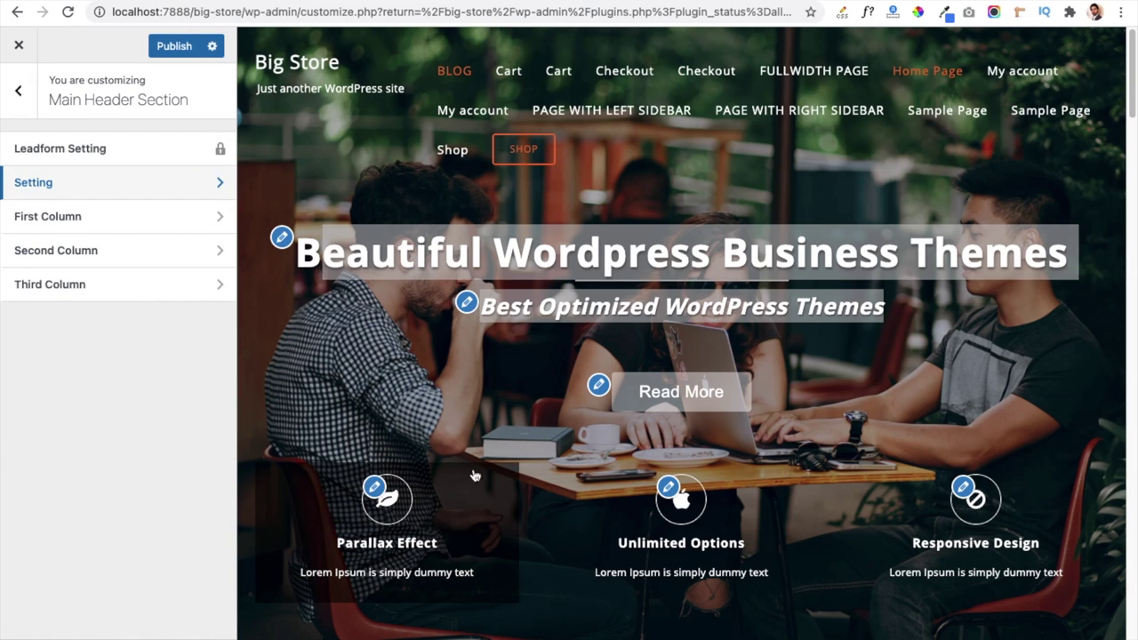
Check the First Column's icon class, Title and Description fields, then return to the column list
scroll(364, 375, "down", 3)
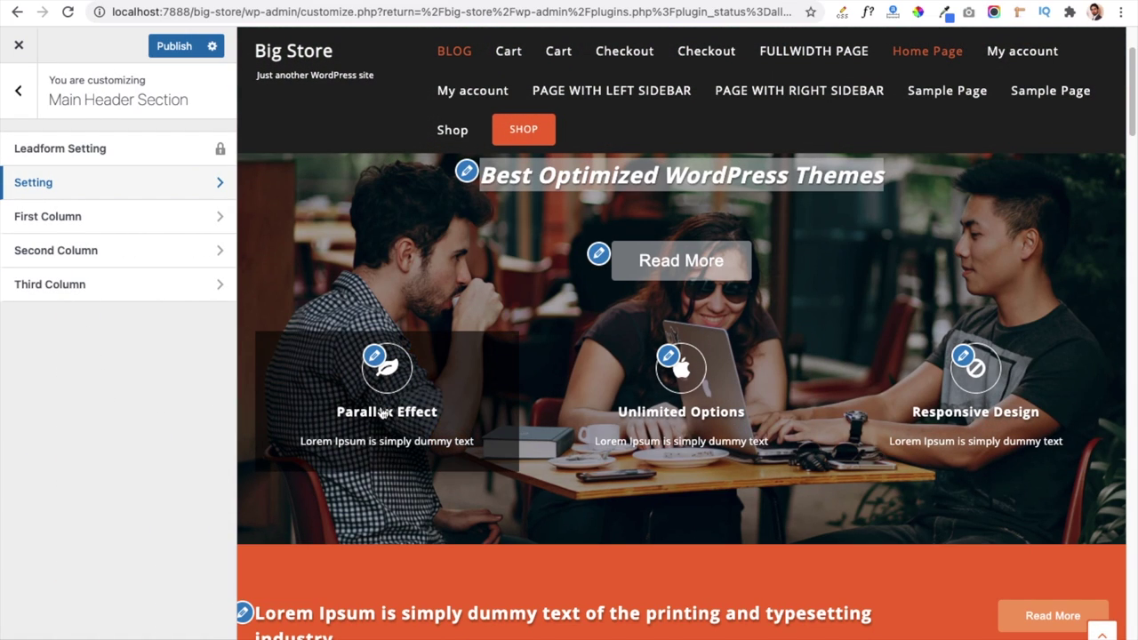
left_click(53, 221)
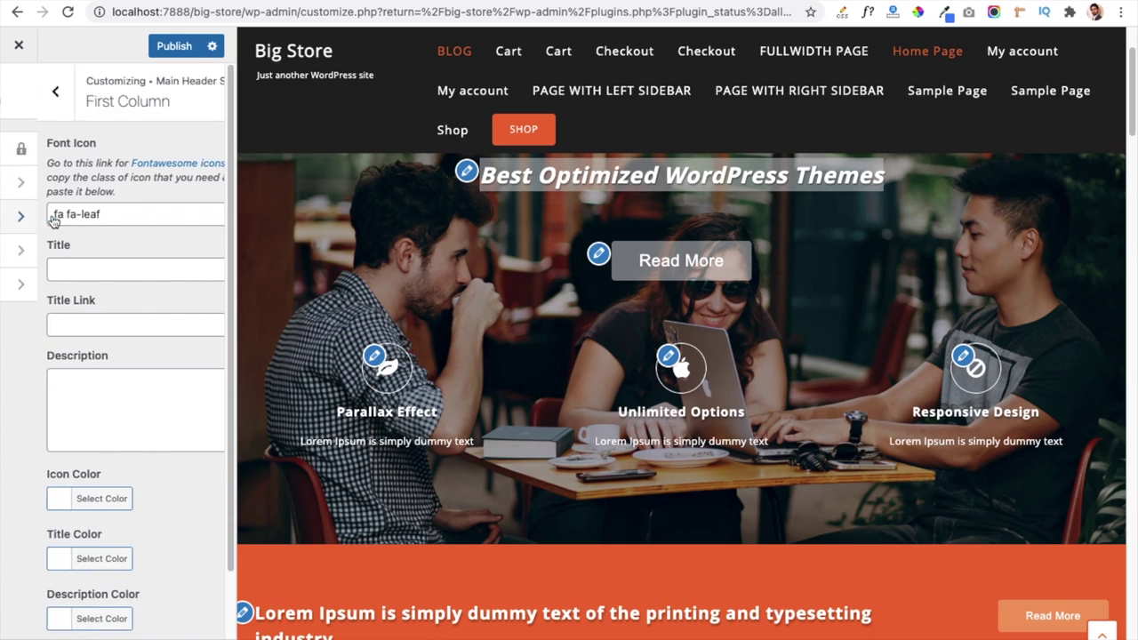
left_click(85, 214)
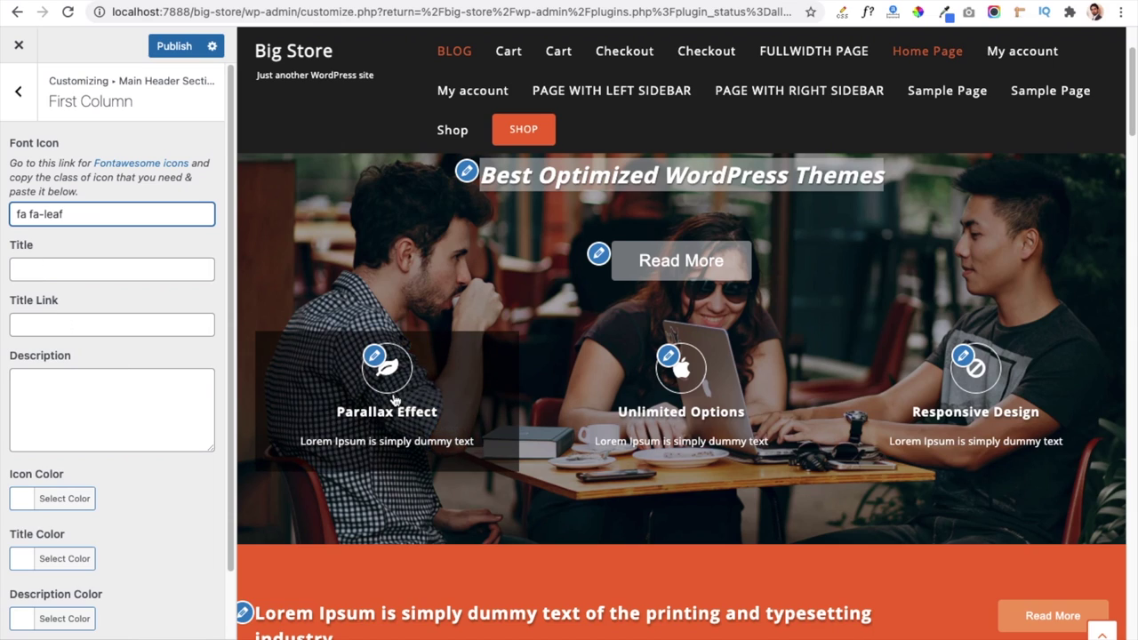
scroll(84, 453, "down", 1)
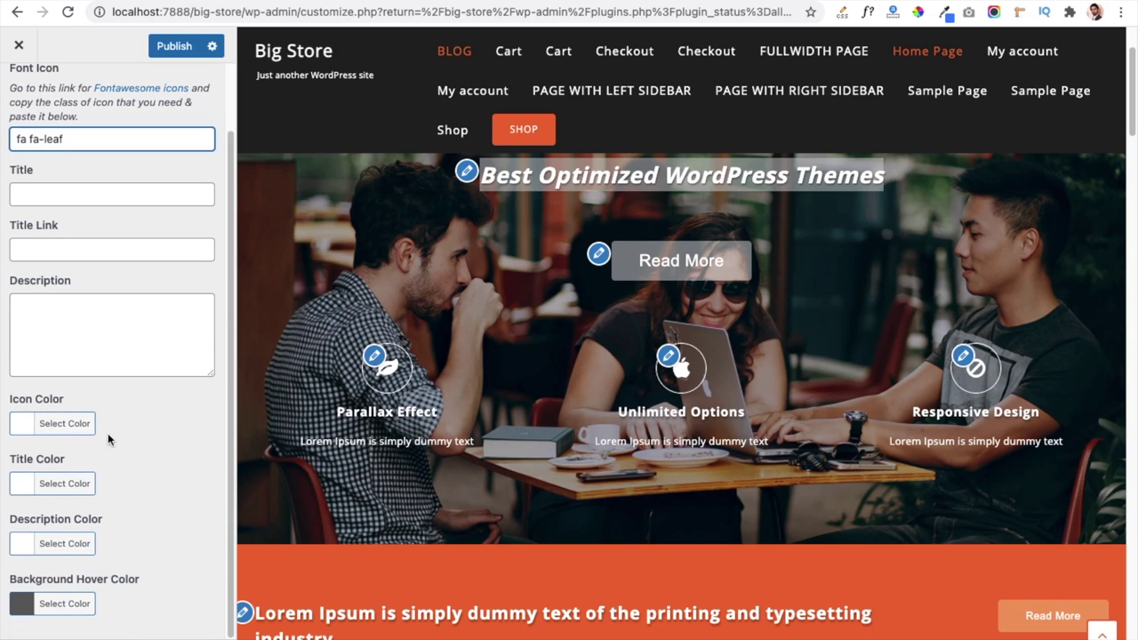
scroll(109, 424, "up", 1)
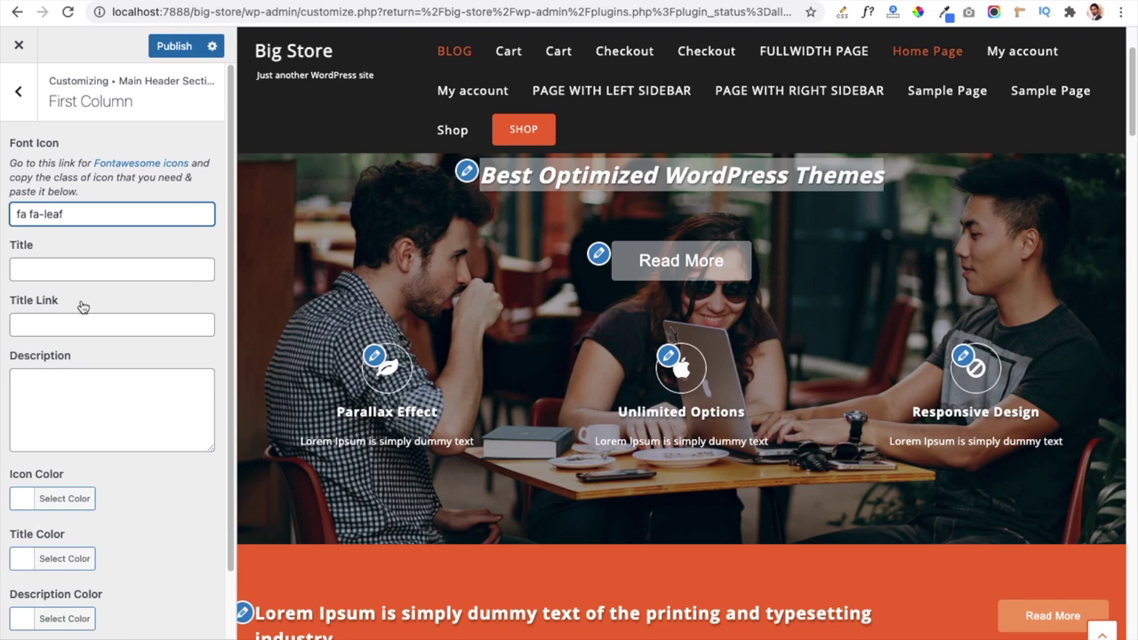
left_click(74, 270)
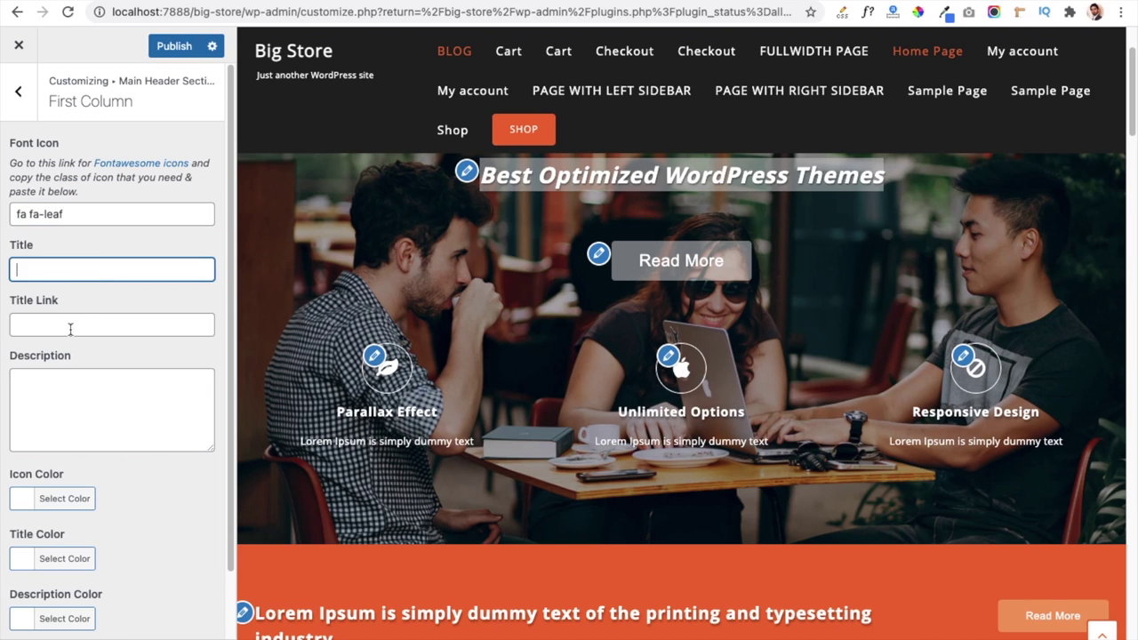
left_click(71, 329)
left_click(66, 385)
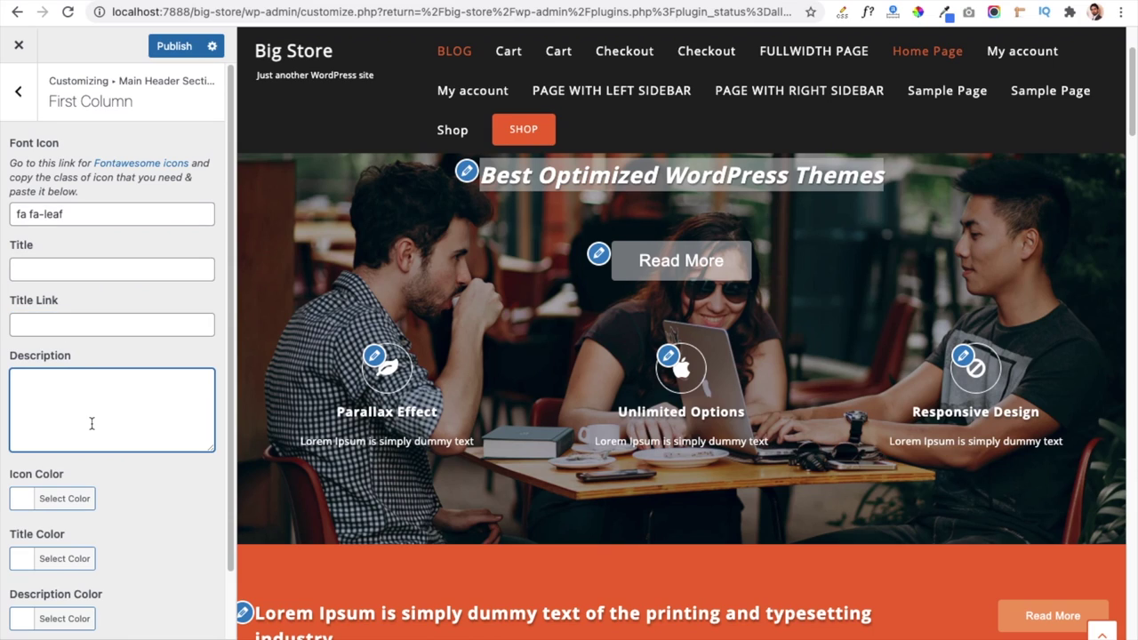
scroll(92, 439, "down", 2)
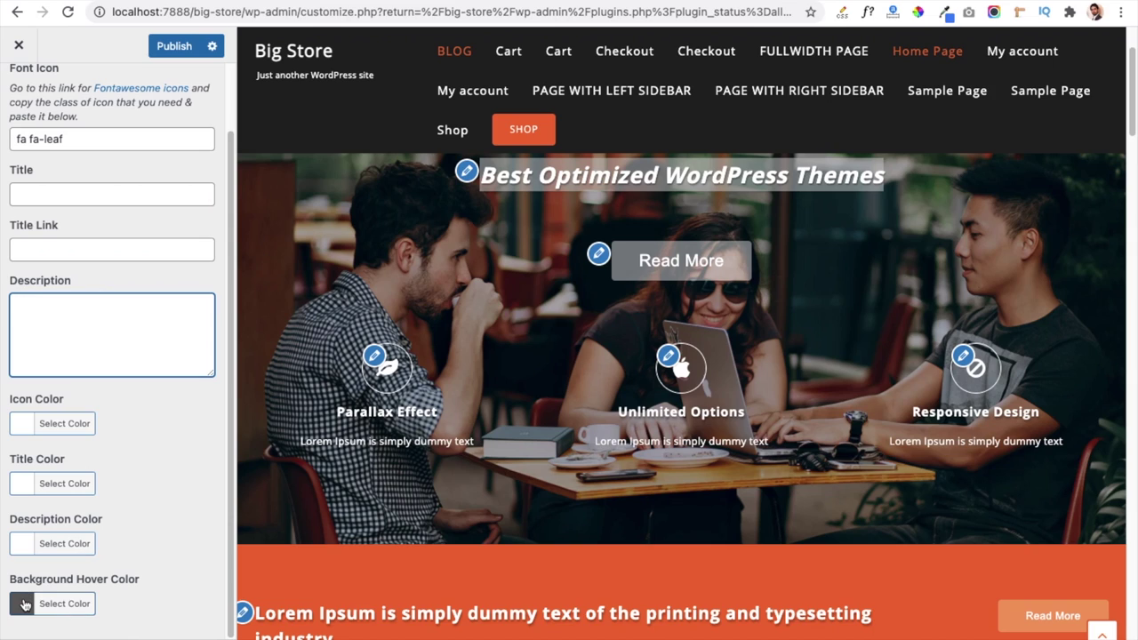
scroll(26, 294, "up", 2)
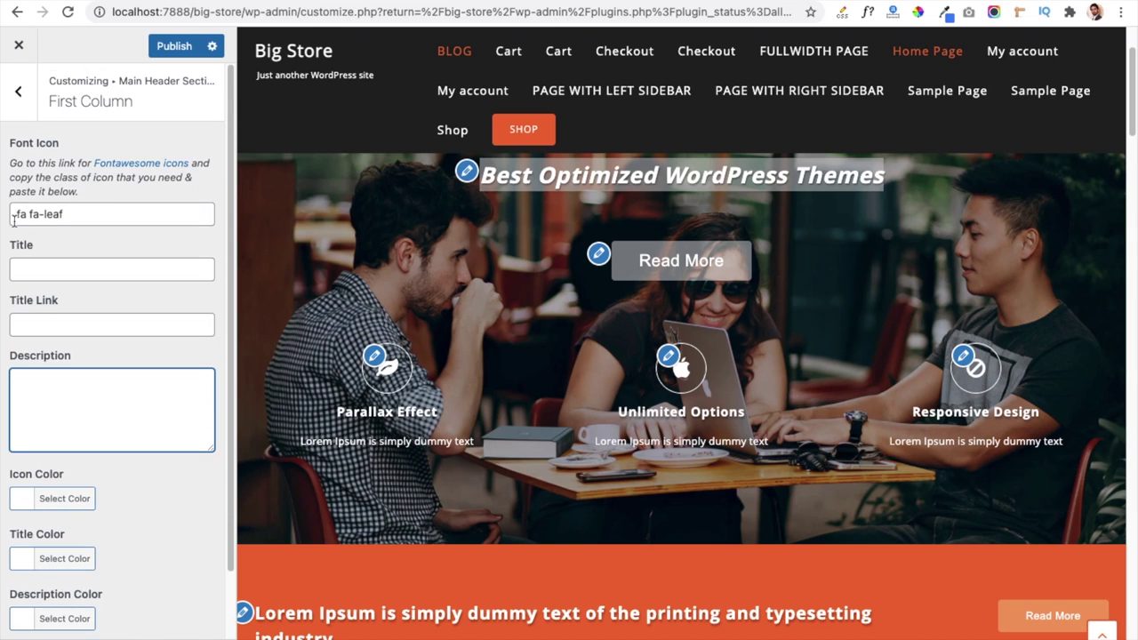
left_click(18, 92)
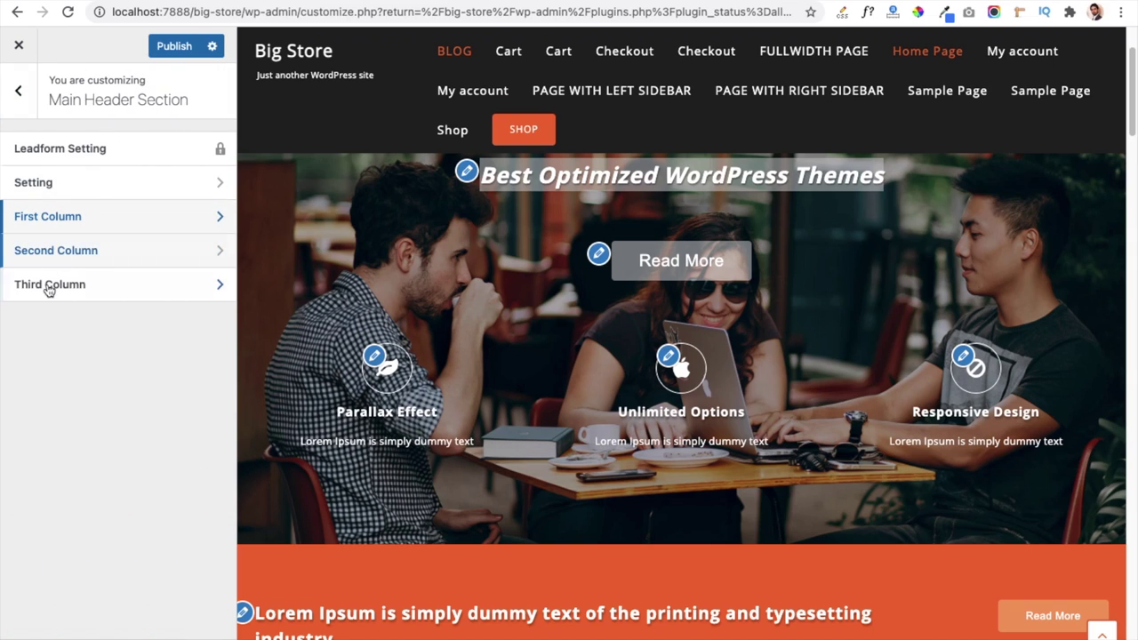
In the Ribbon Section, review the First Ribbon's title and its 'Read More' button linked to '#'
left_click(18, 91)
scroll(98, 455, "down", 3)
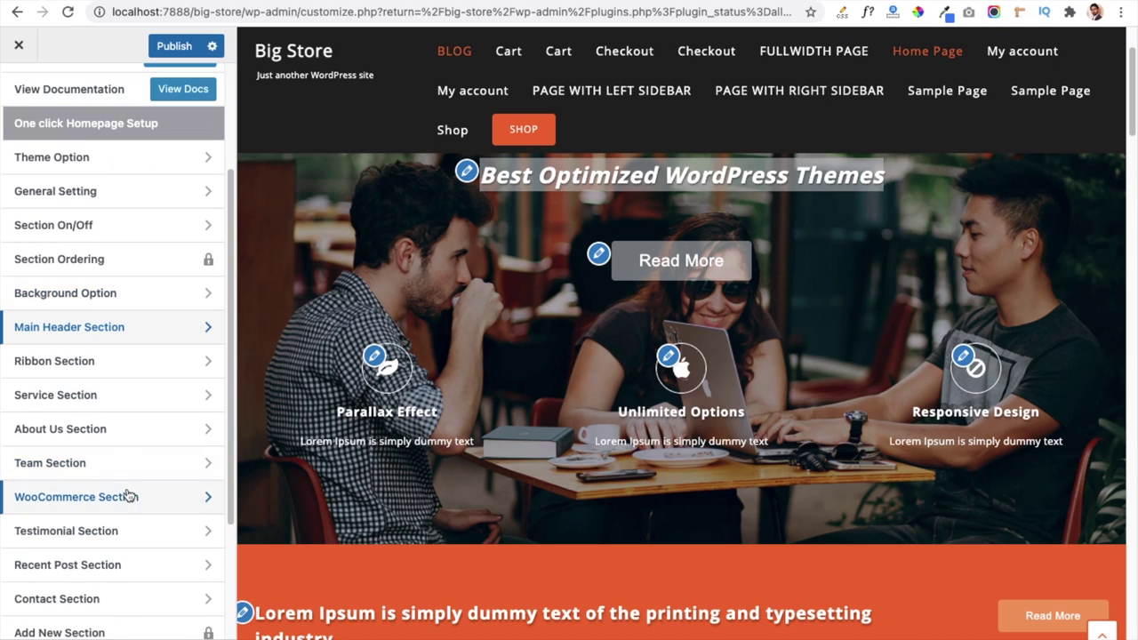
left_click(96, 365)
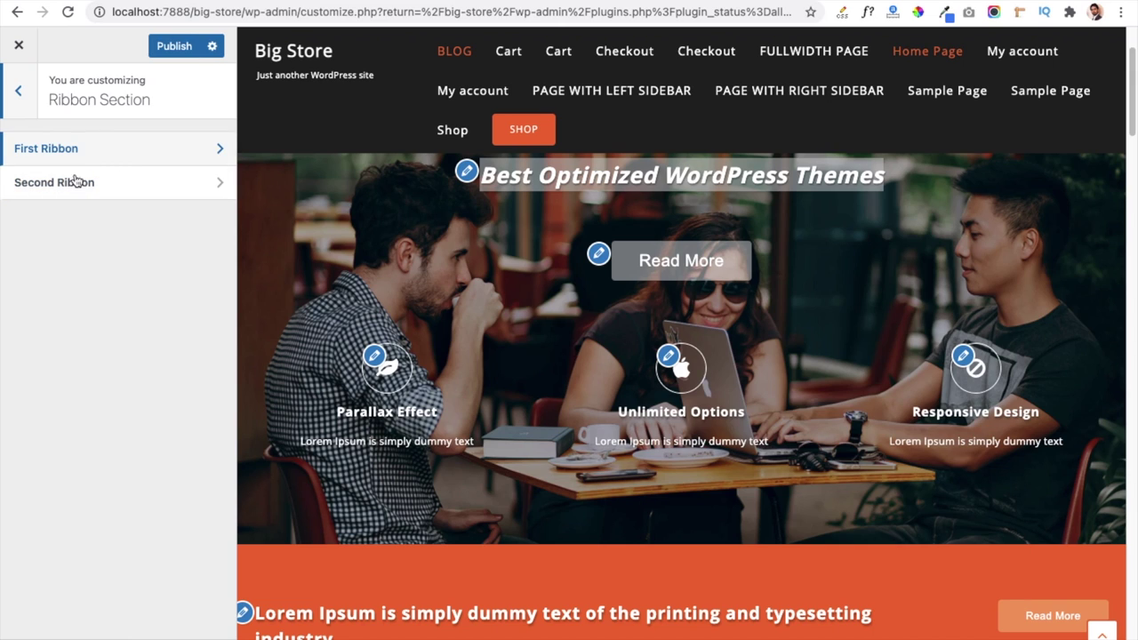
scroll(444, 400, "down", 2)
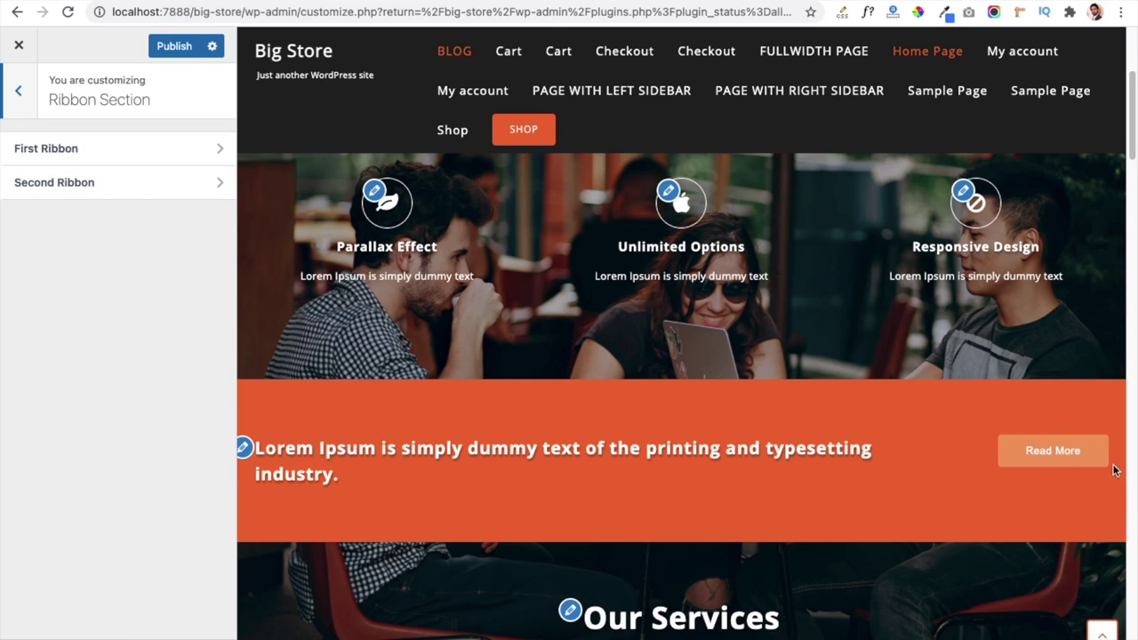
scroll(692, 444, "down", 15)
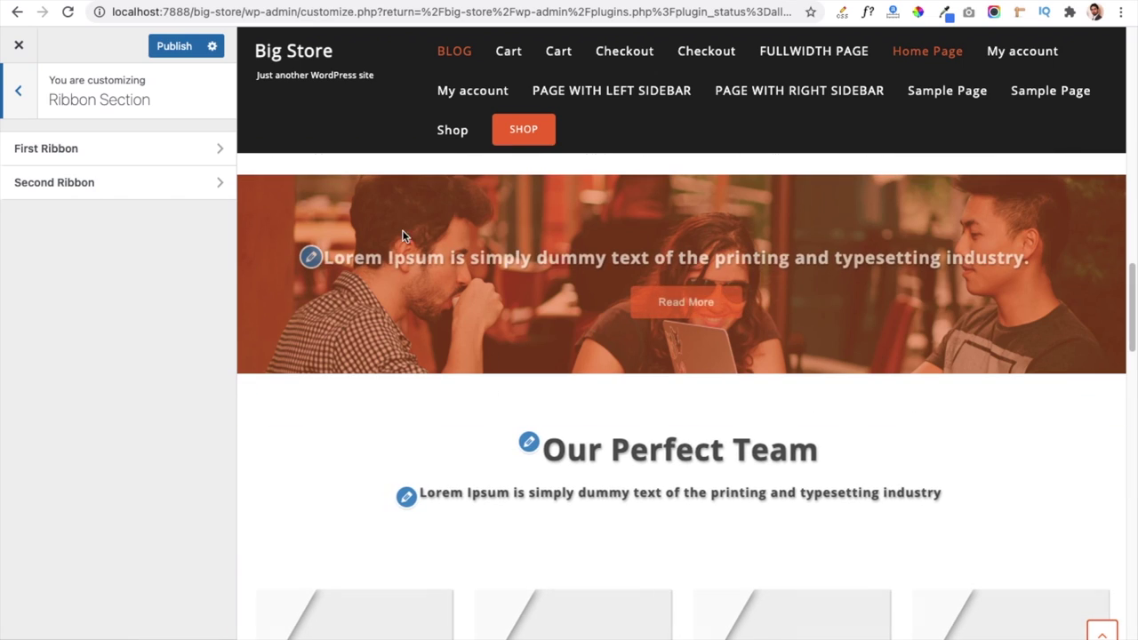
scroll(477, 281, "up", 15)
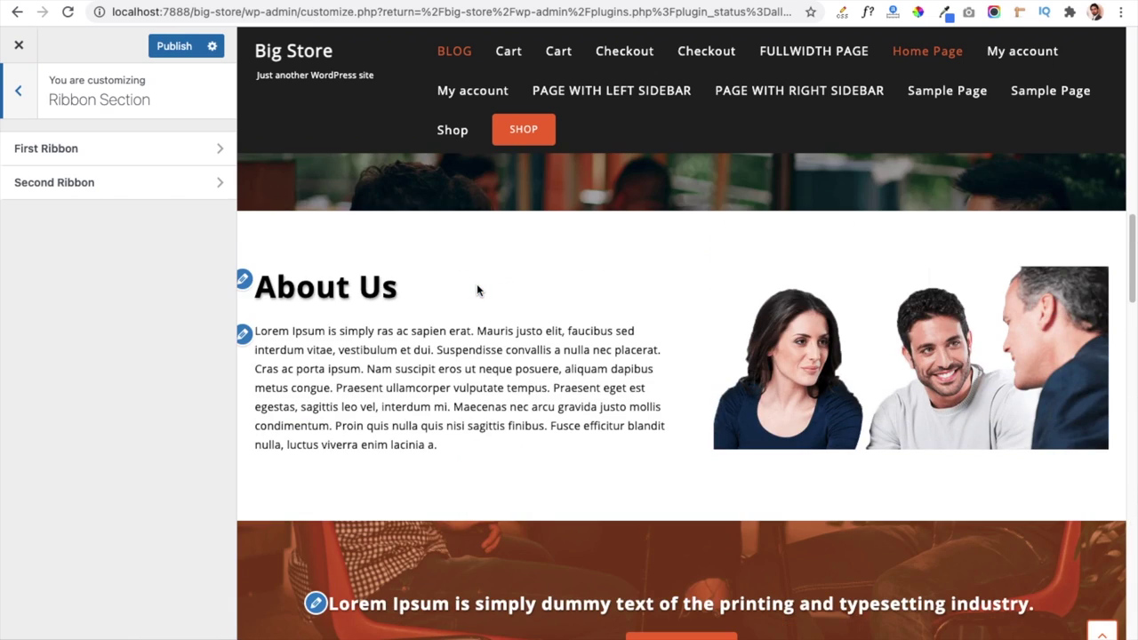
left_click(68, 160)
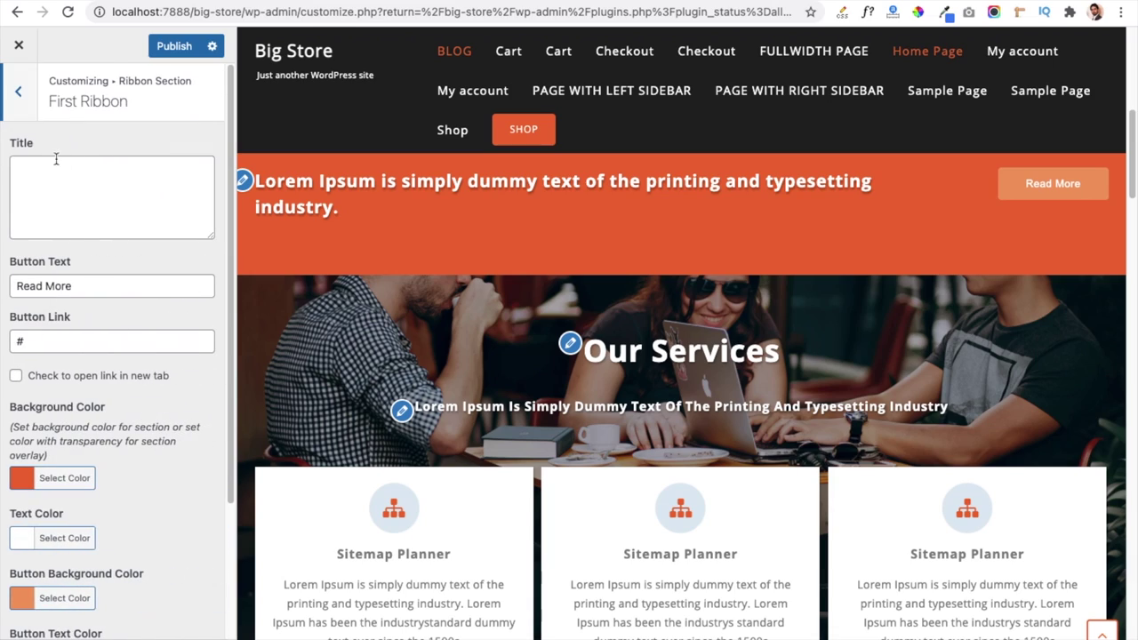
left_click(88, 183)
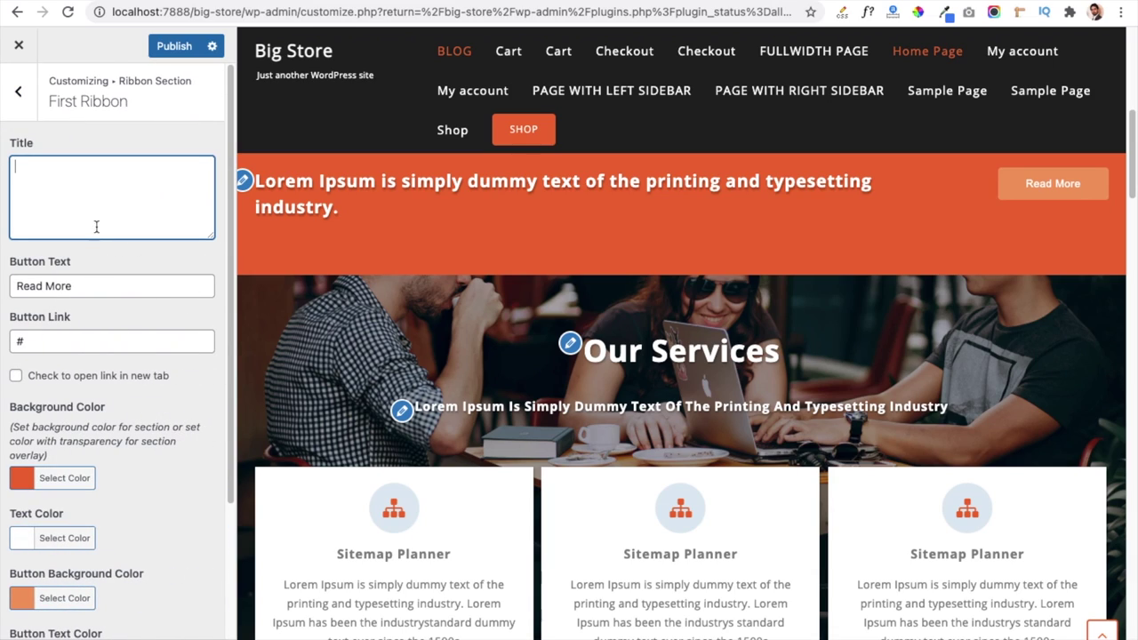
left_click(84, 338)
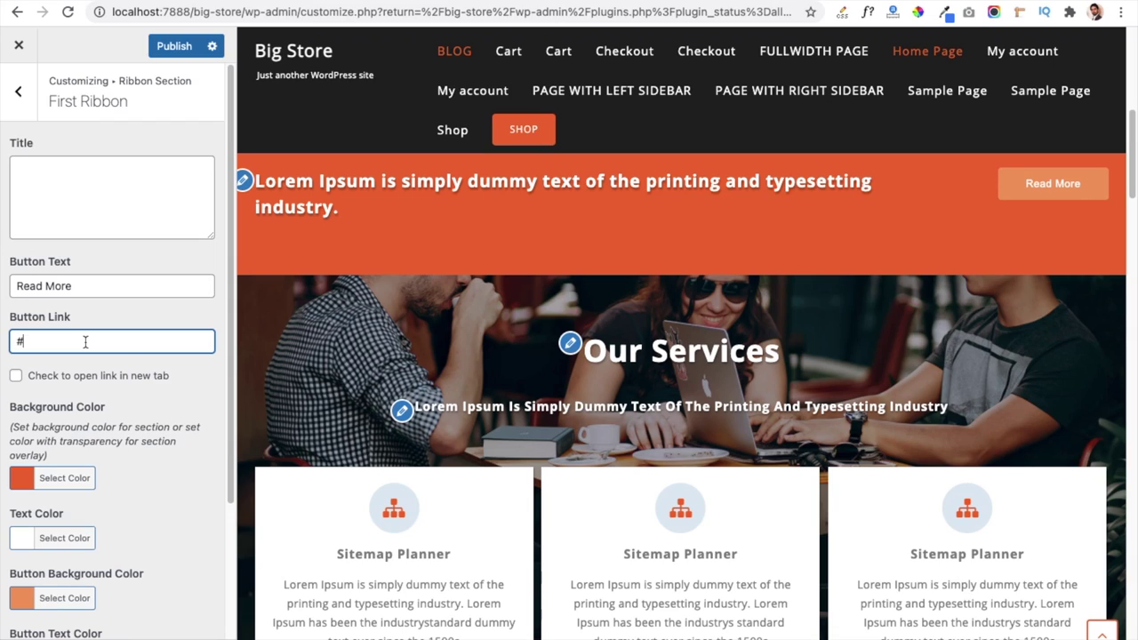
scroll(89, 336, "down", 4)
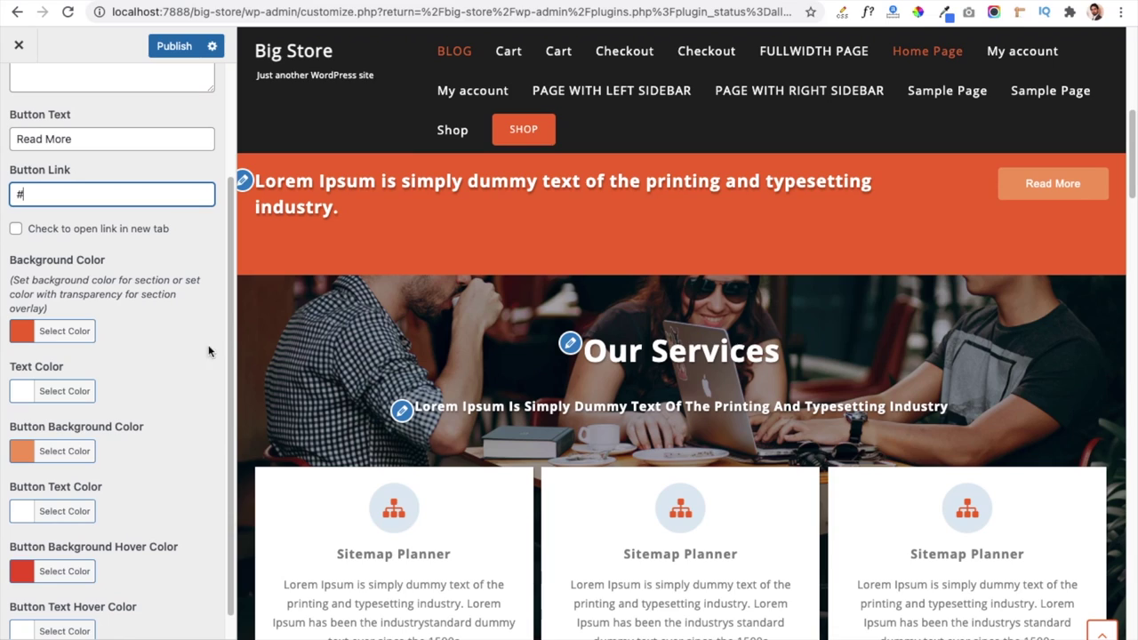
scroll(96, 478, "down", 1)
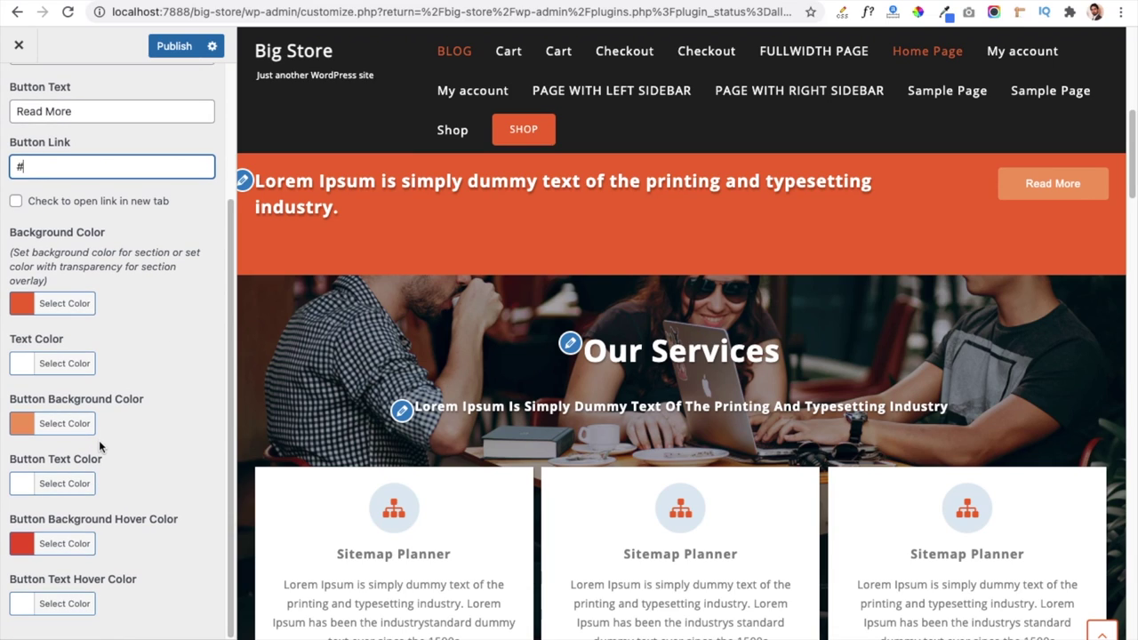
scroll(98, 437, "up", 5)
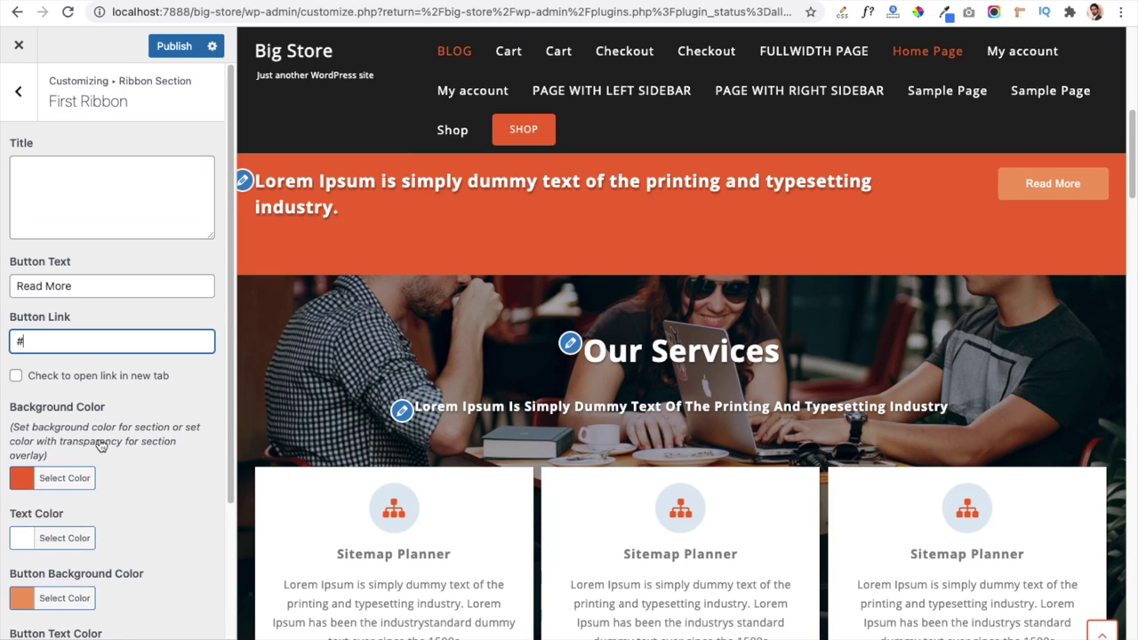
left_click(22, 102)
Review the Second Ribbon's matching 'Read More' button, then return to the top-level section list
left_click(51, 192)
scroll(106, 277, "down", 5)
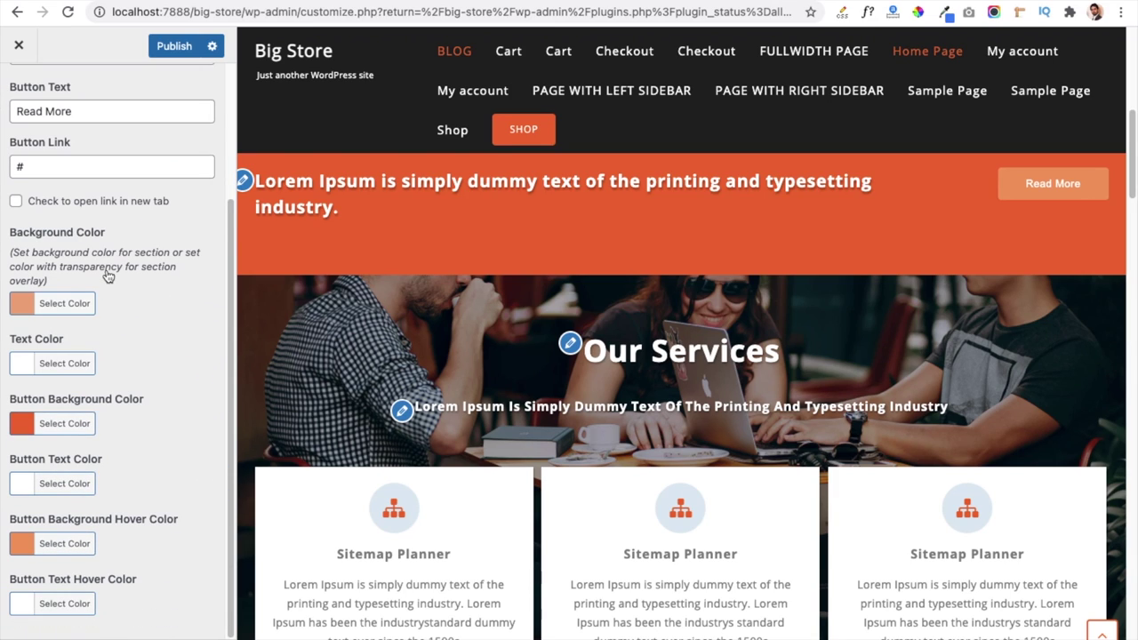
scroll(107, 277, "up", 5)
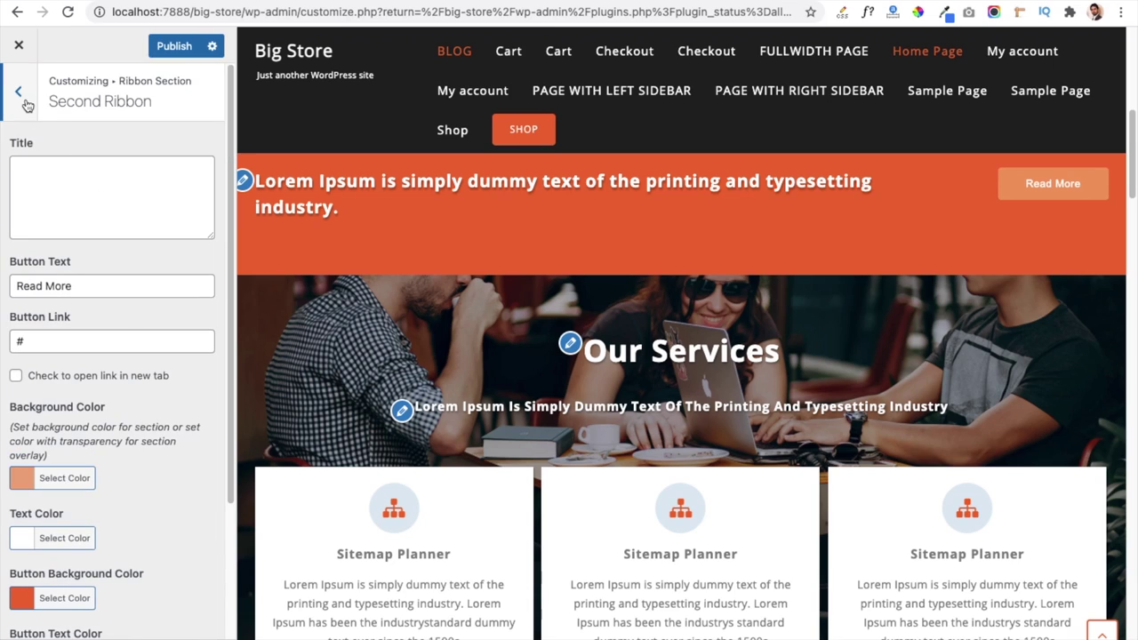
left_click(25, 102)
left_click(26, 110)
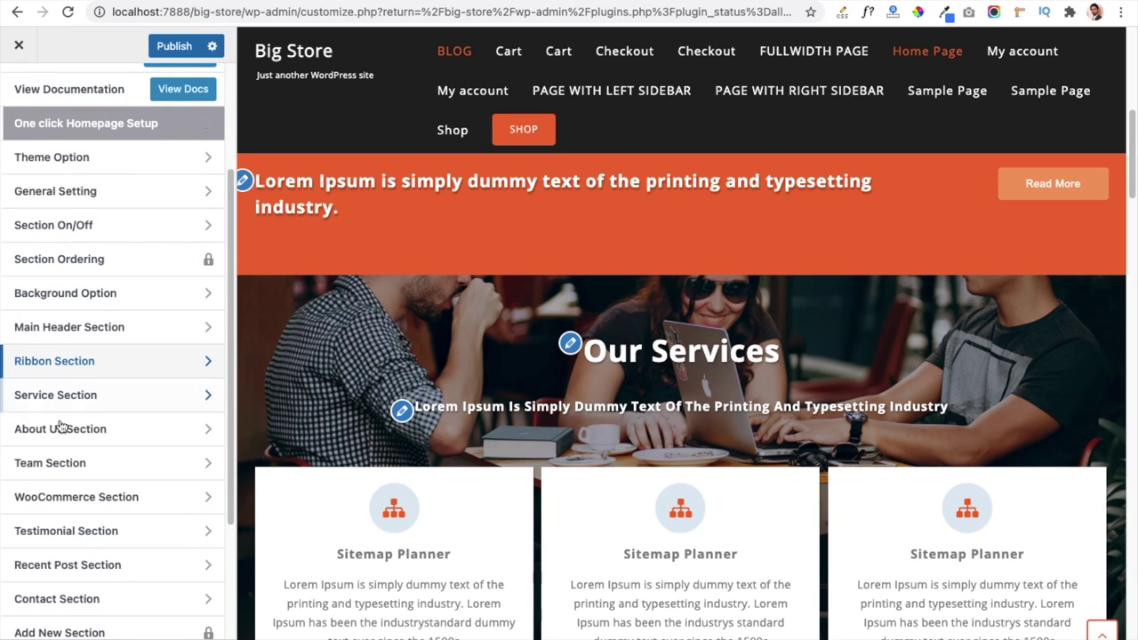
Open the Service Section's Service Widget area beside the Our Services preview and list available widgets
left_click(80, 395)
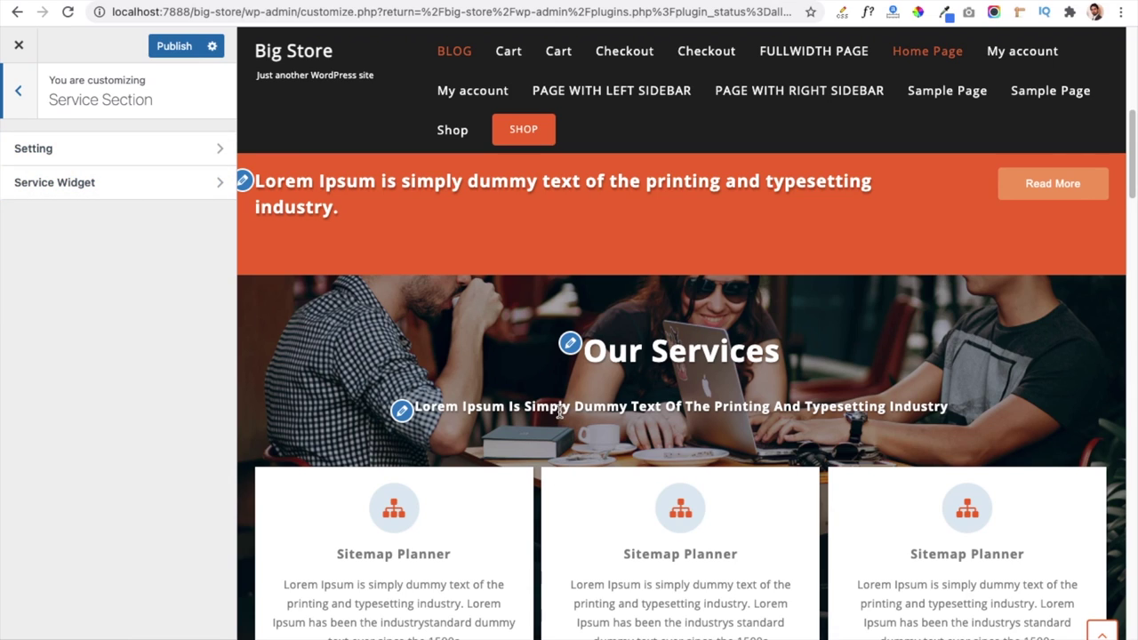
scroll(560, 411, "down", 3)
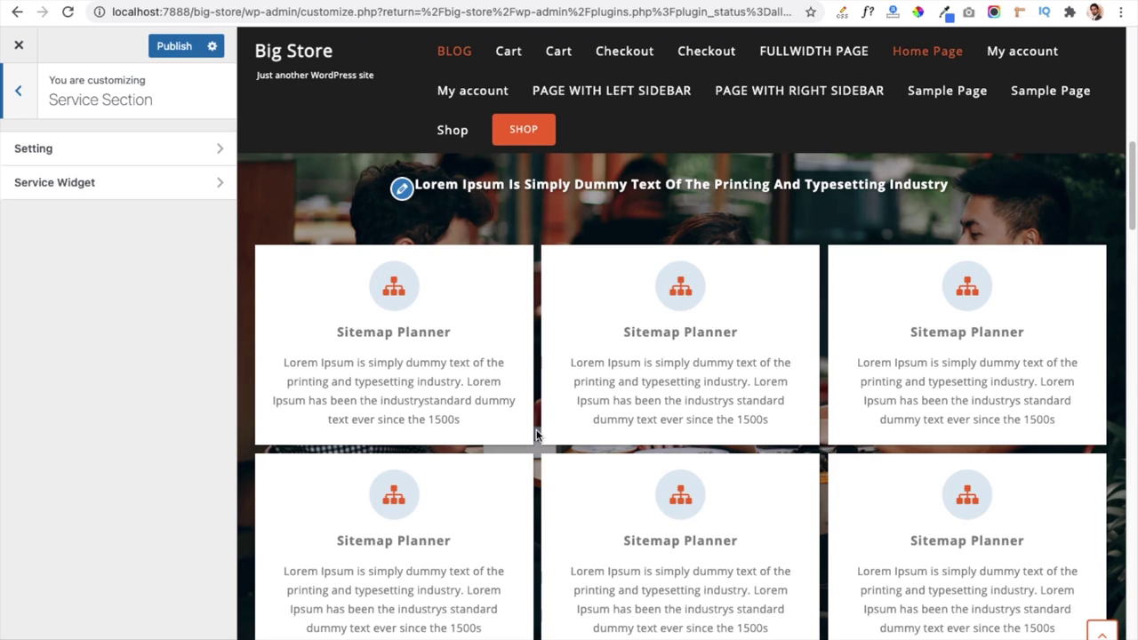
scroll(536, 434, "up", 2)
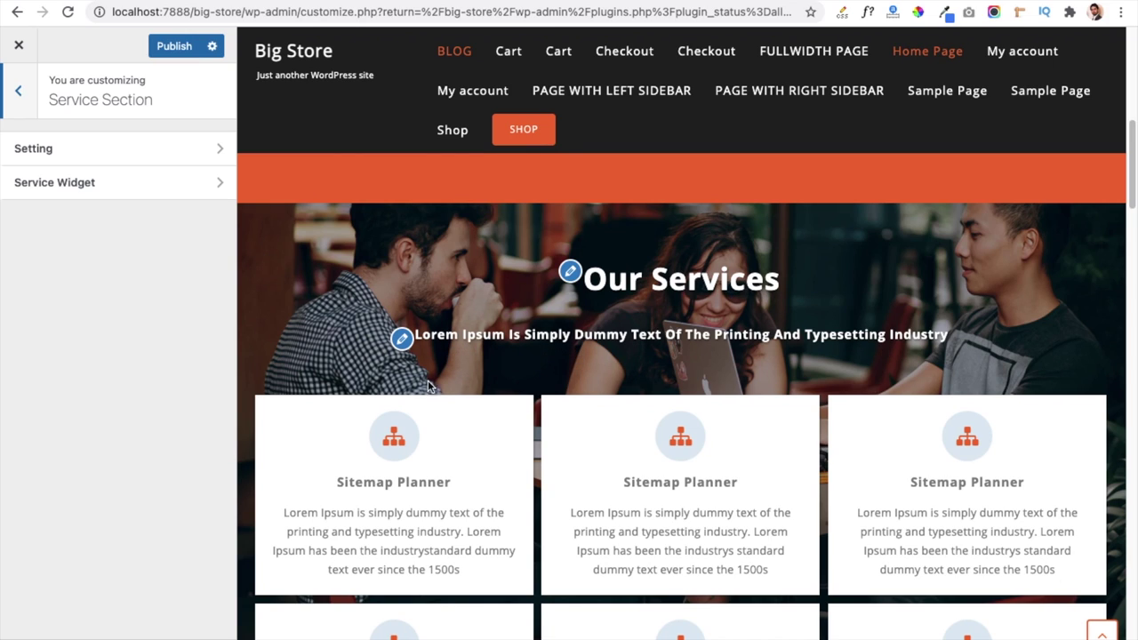
scroll(427, 384, "down", 1)
left_click(127, 187)
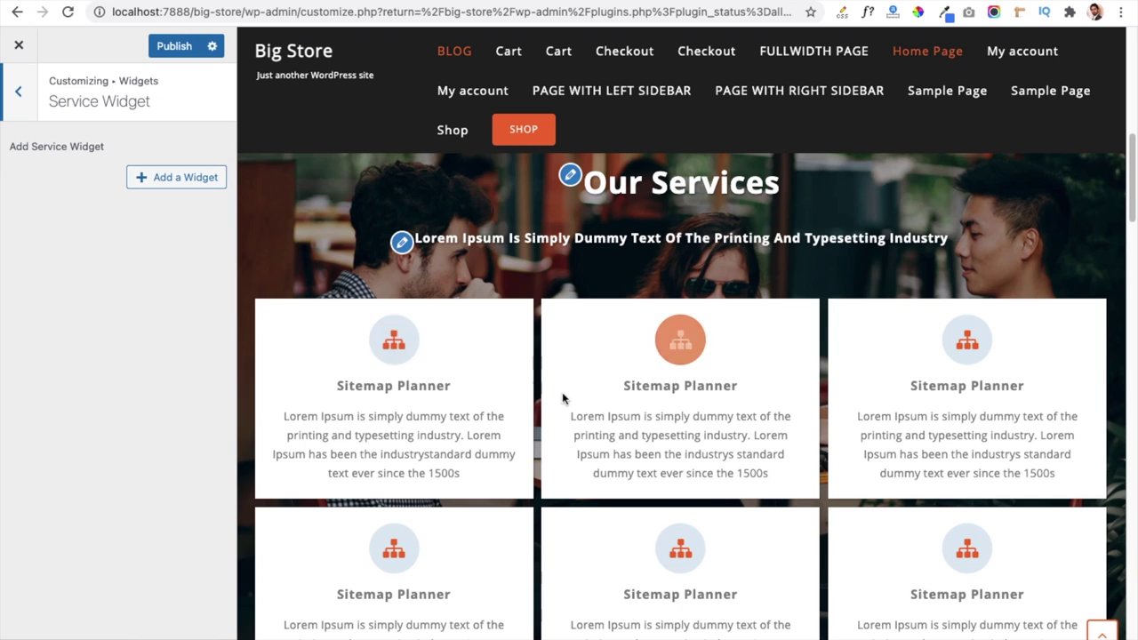
left_click(18, 90)
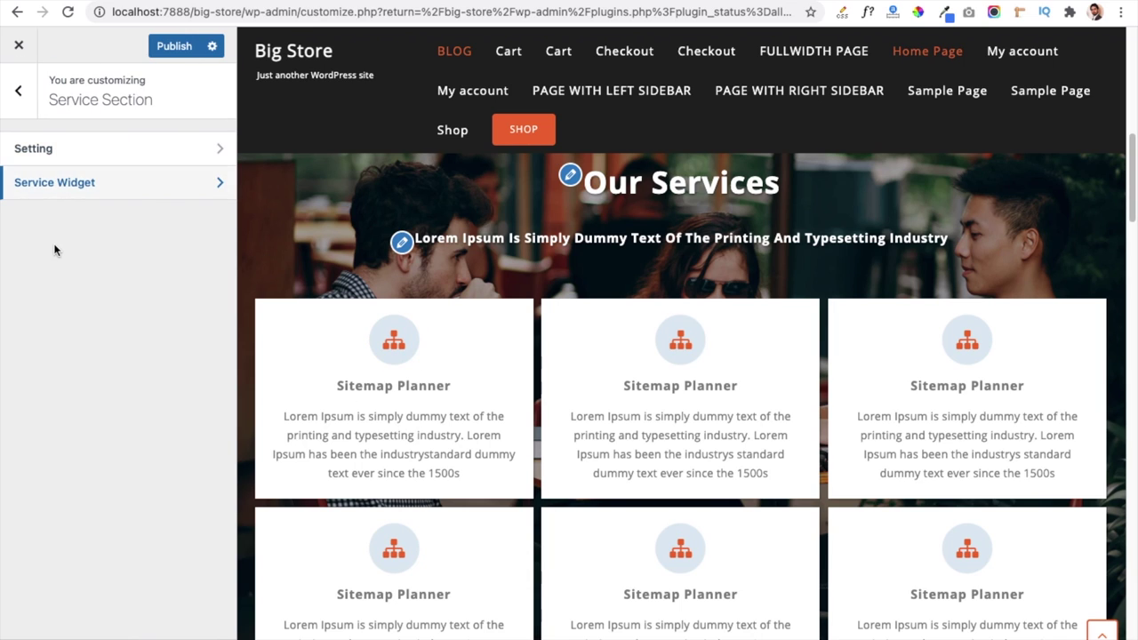
left_click(89, 186)
left_click(201, 180)
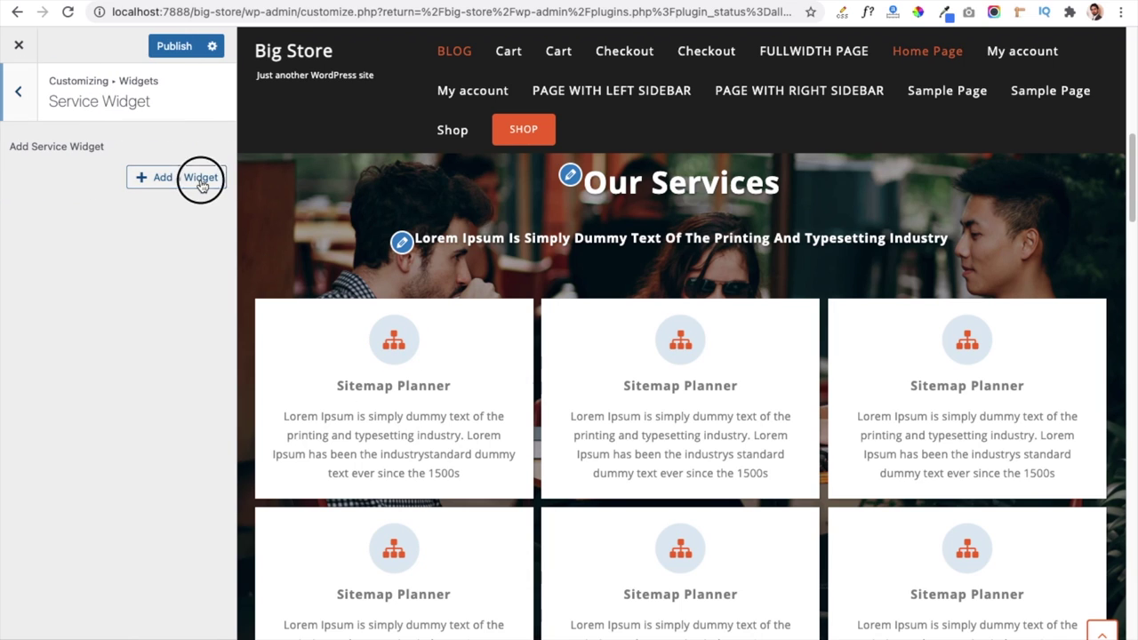
Add a ThemeHunk Multi Services widget to the Service Widget area
scroll(356, 411, "down", 5)
scroll(362, 411, "down", 10)
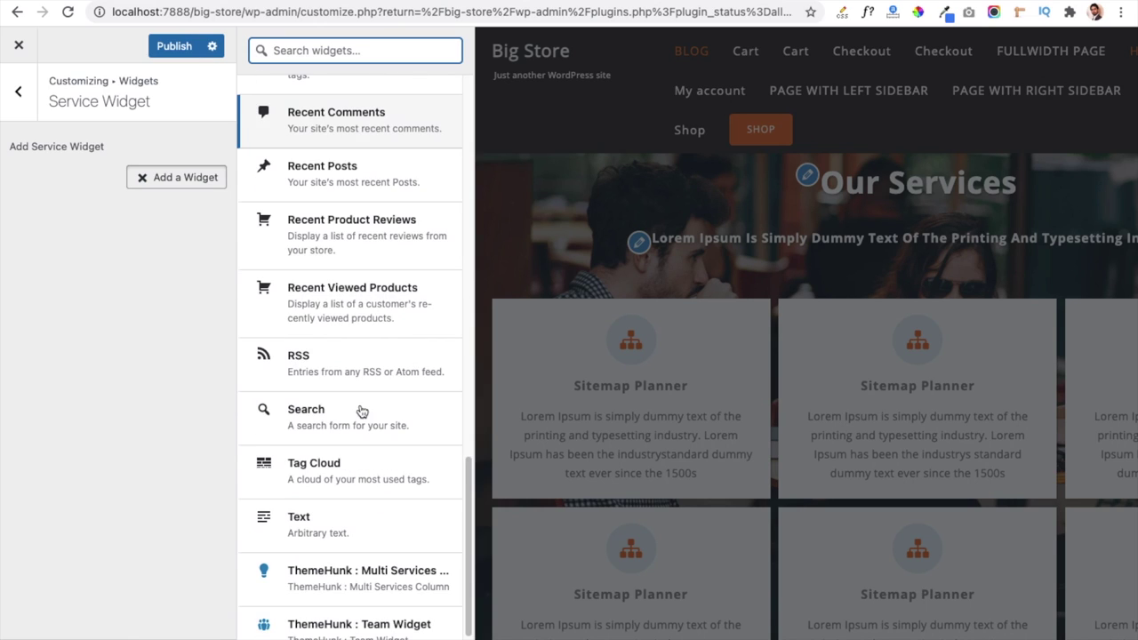
scroll(361, 411, "down", 3)
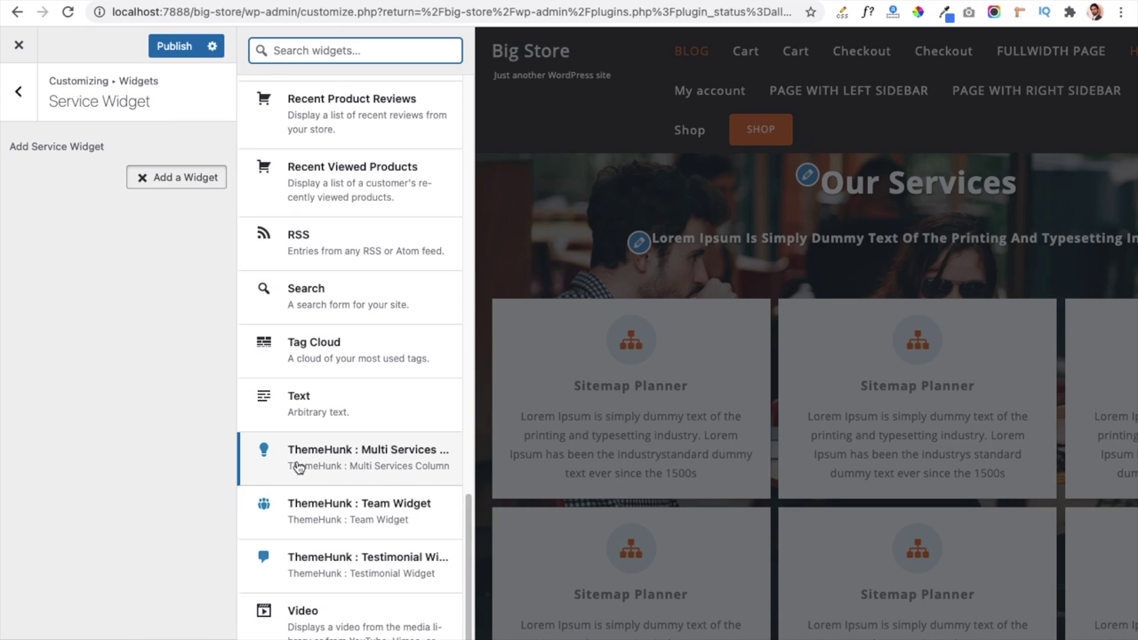
left_click(380, 468)
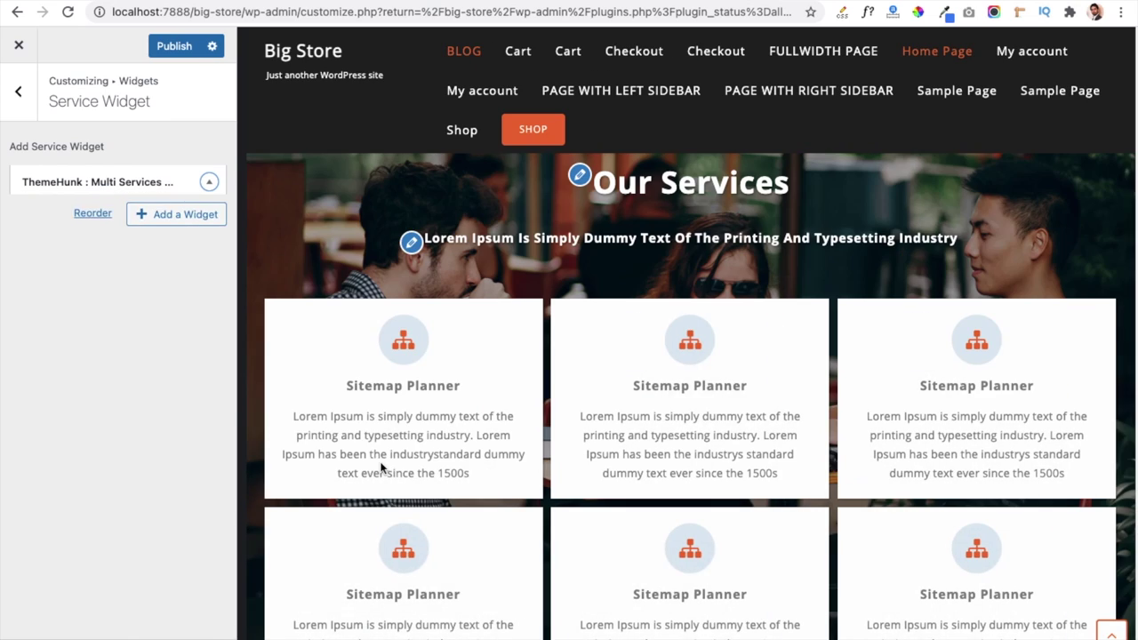
left_click(86, 305)
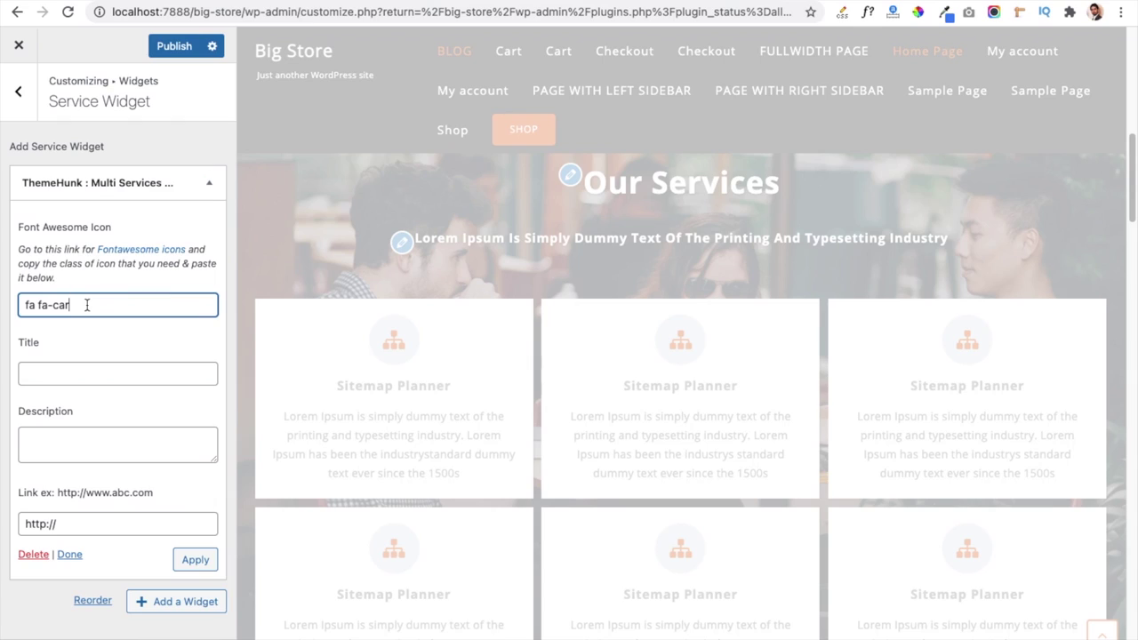
left_click(86, 378)
left_click(87, 438)
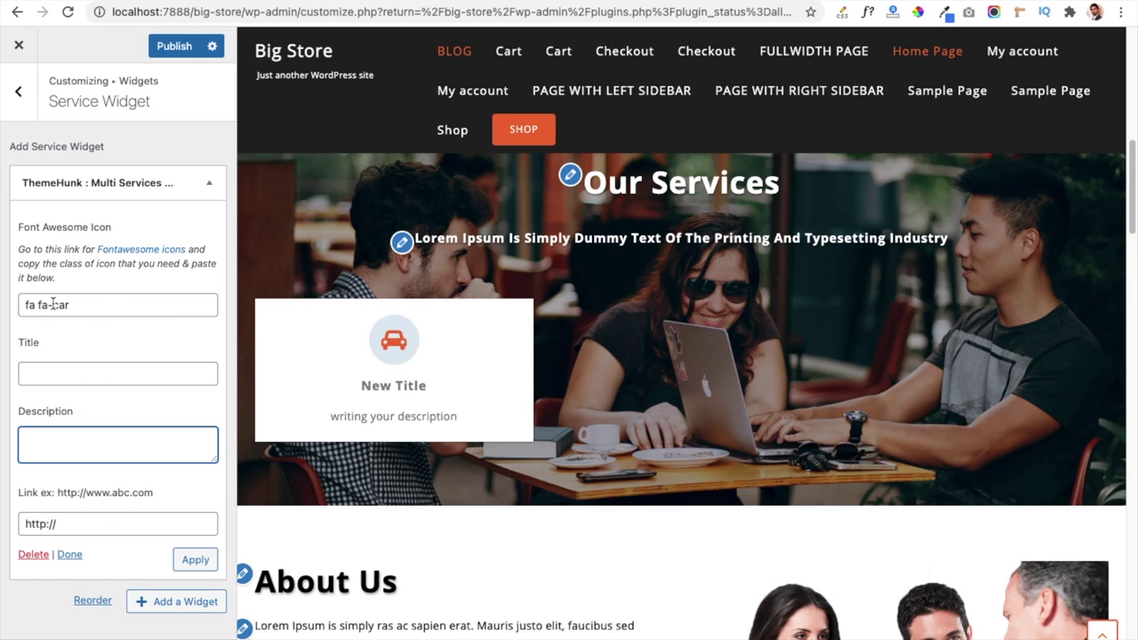
Give the service card the 'fa fa-car' icon, review its title, description and link, then exit
left_click(81, 304)
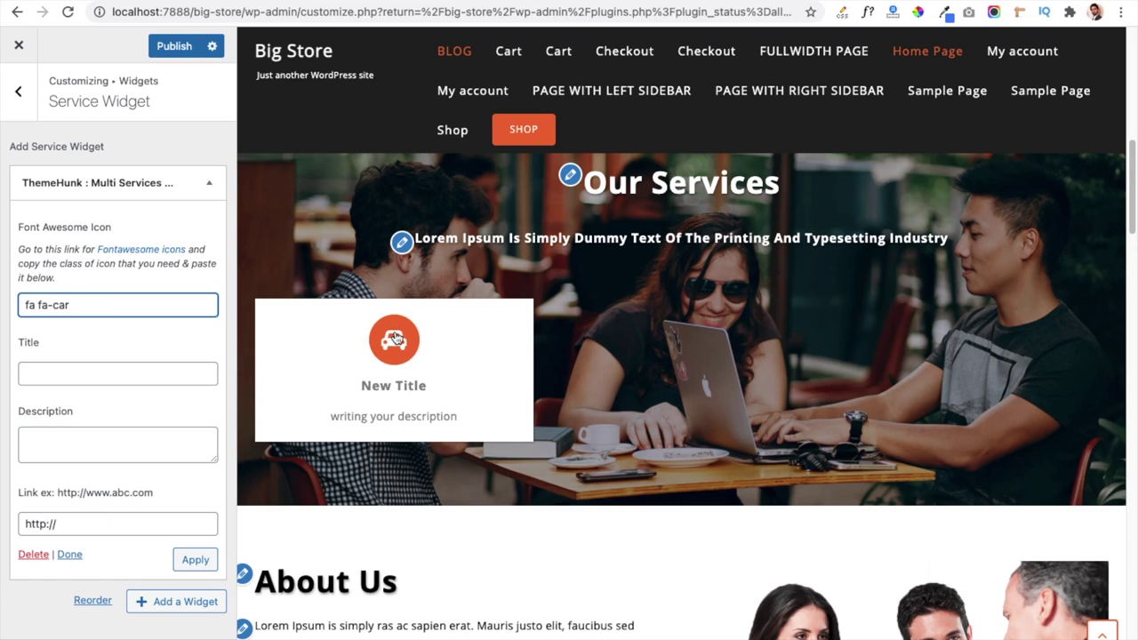
left_click(80, 371)
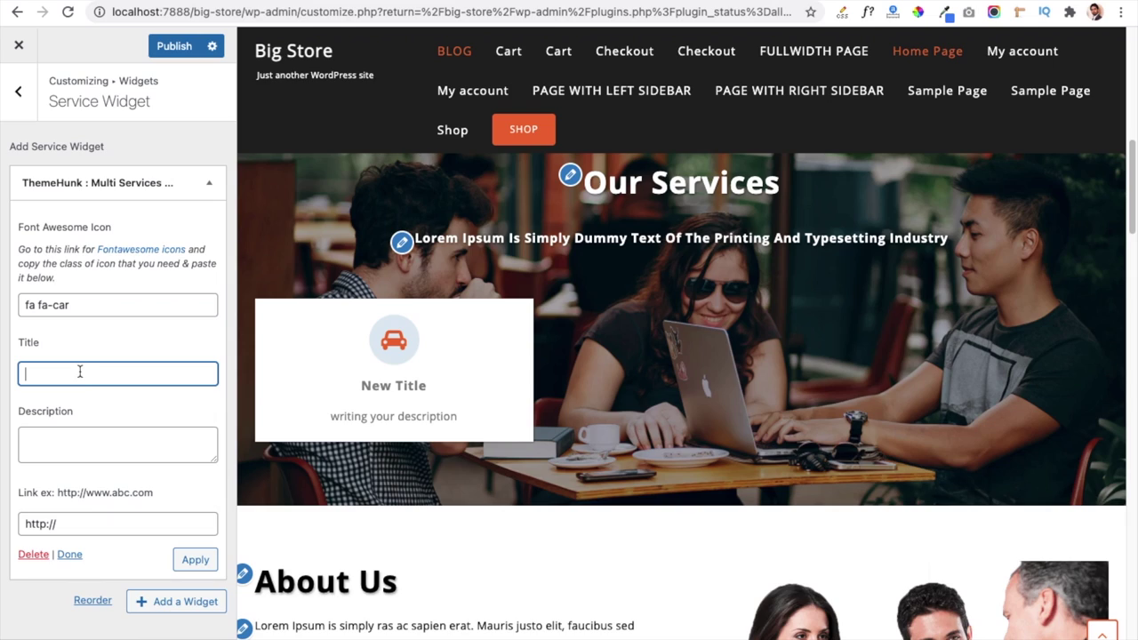
left_click(80, 452)
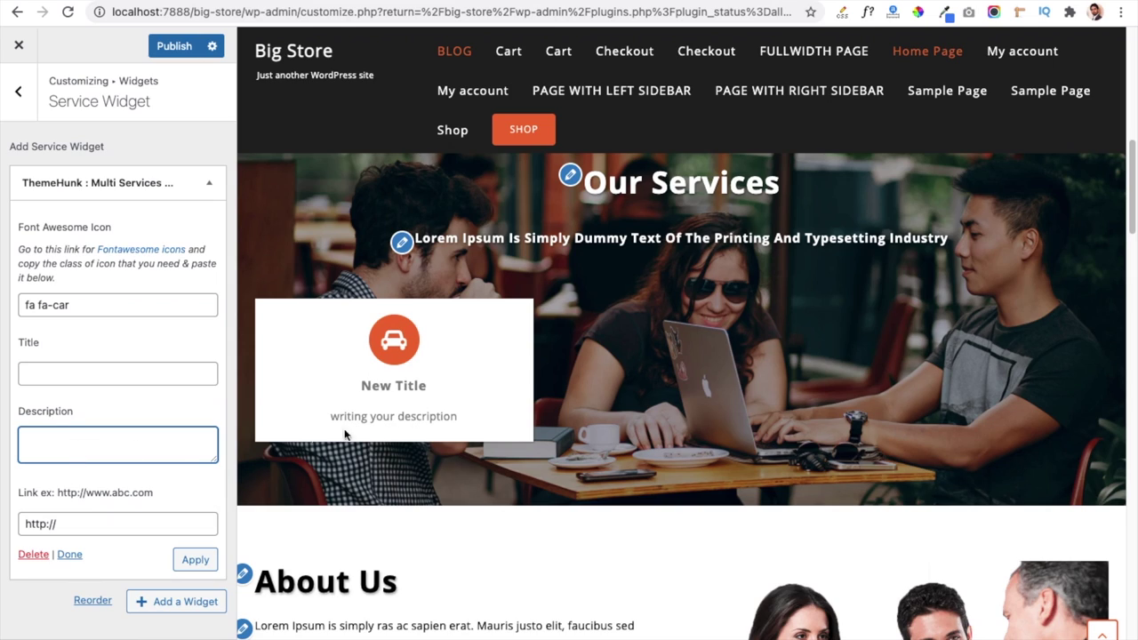
left_click(70, 525)
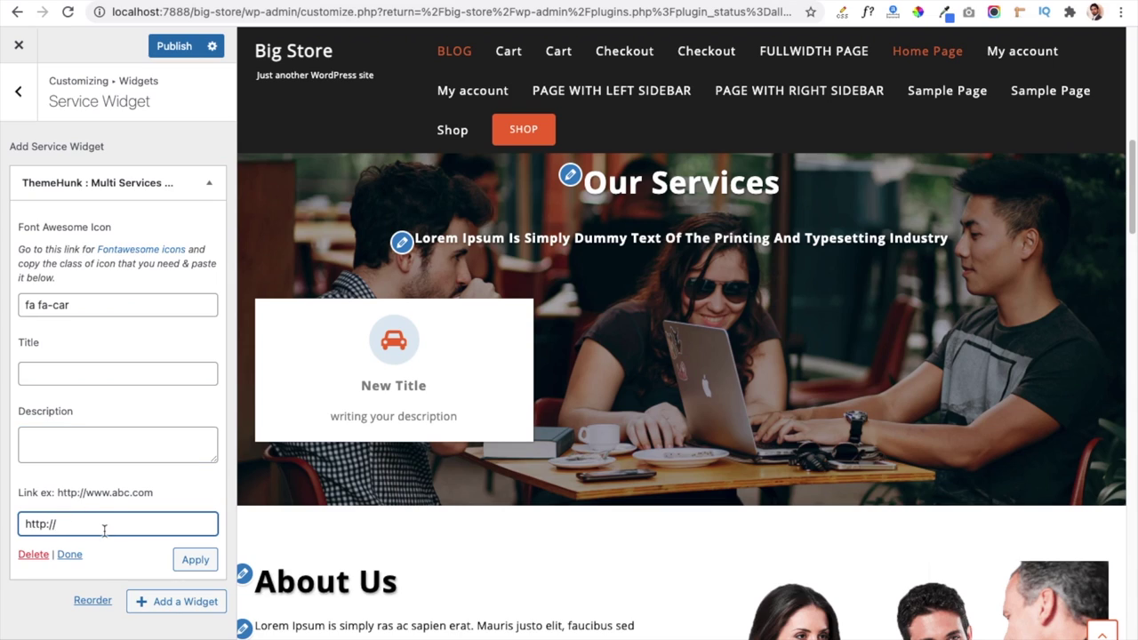
left_click(17, 90)
Open the About Us Section, scroll through its preview, then go back to the theme sections
left_click(21, 107)
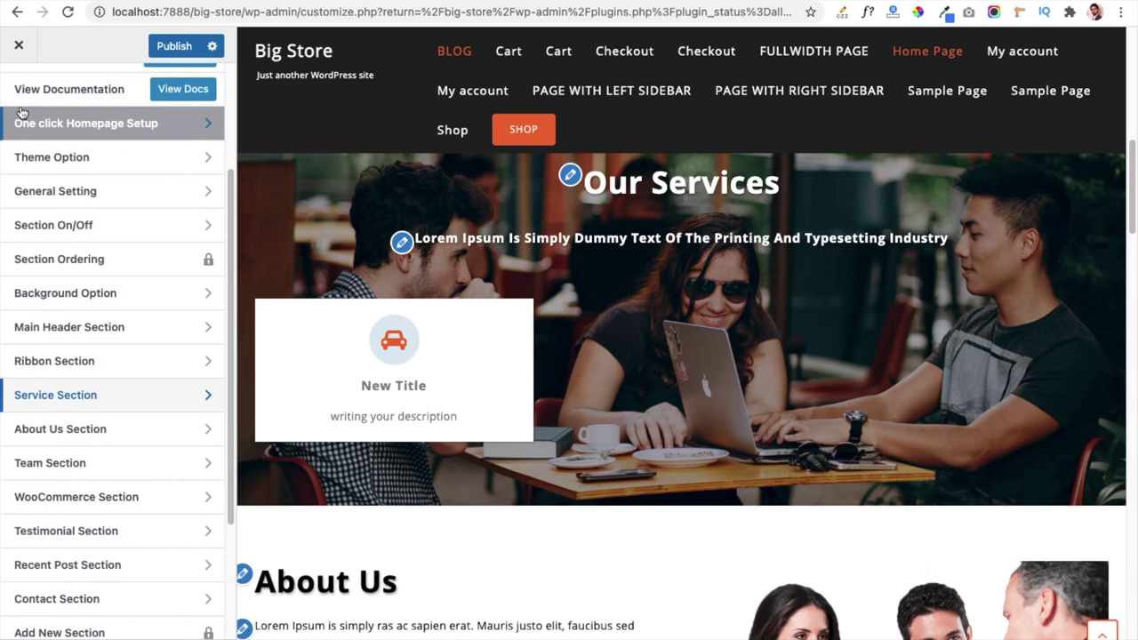
left_click(61, 430)
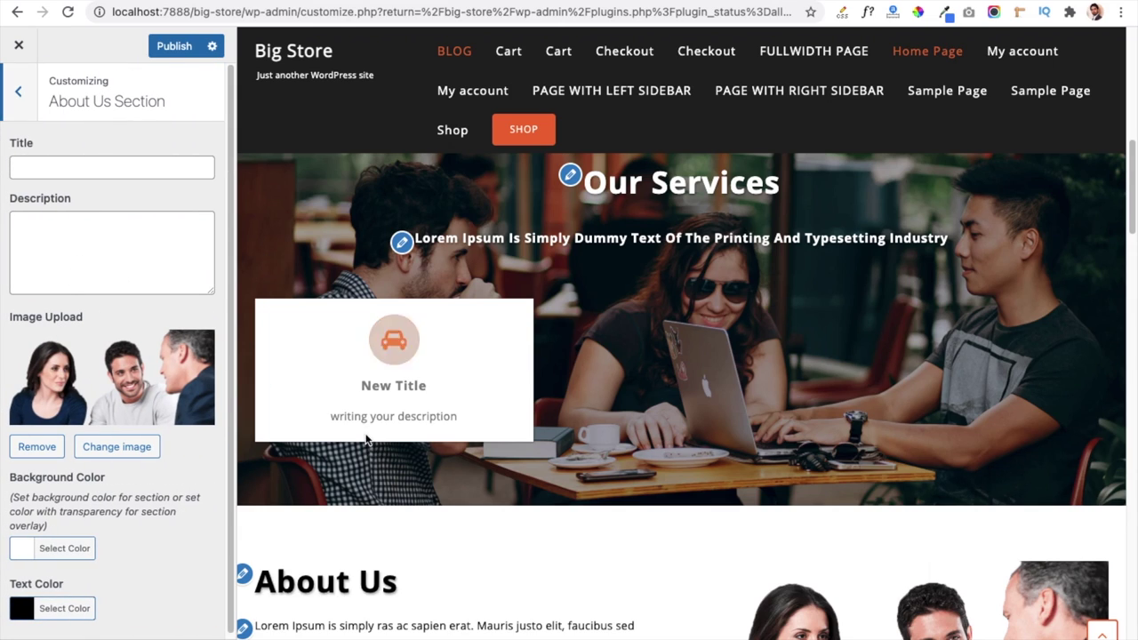
scroll(366, 436, "down", 3)
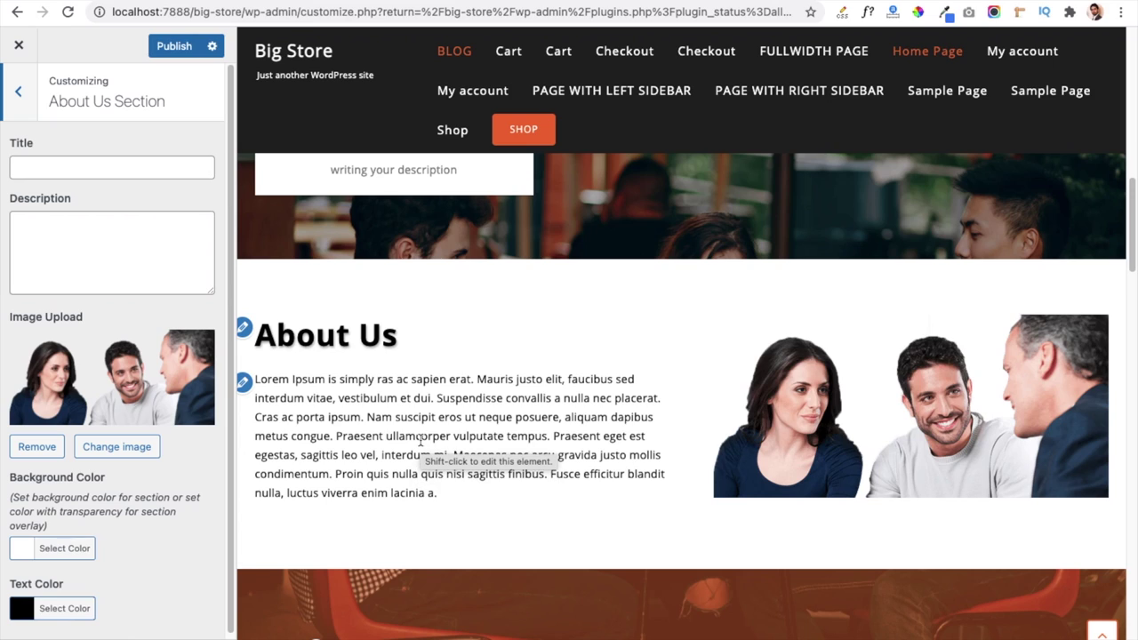
scroll(387, 421, "down", 3)
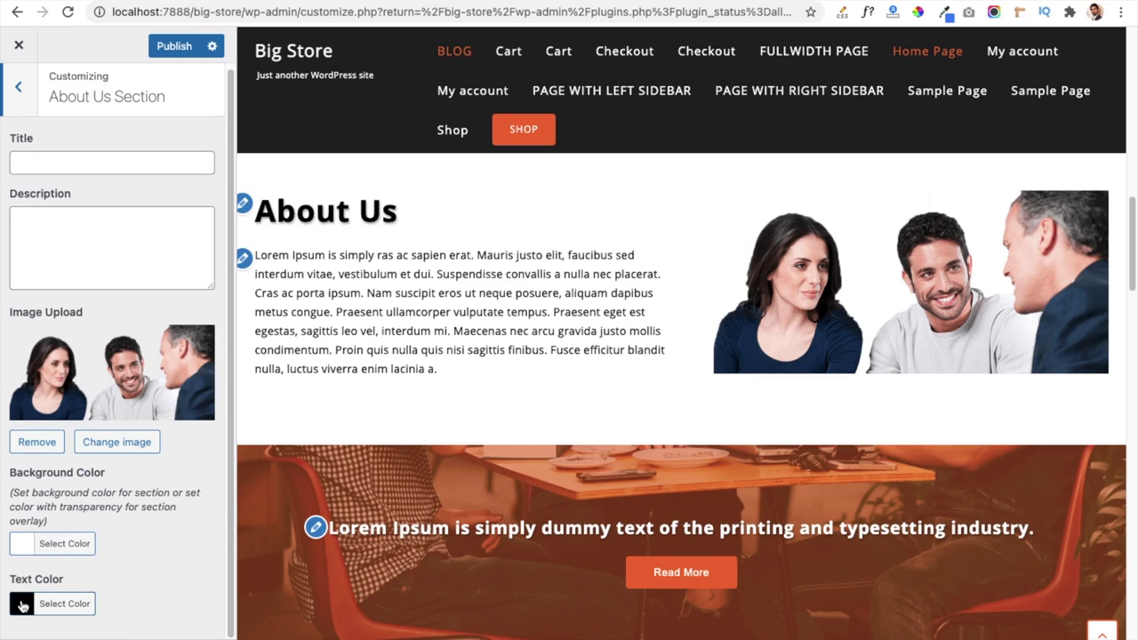
left_click(18, 86)
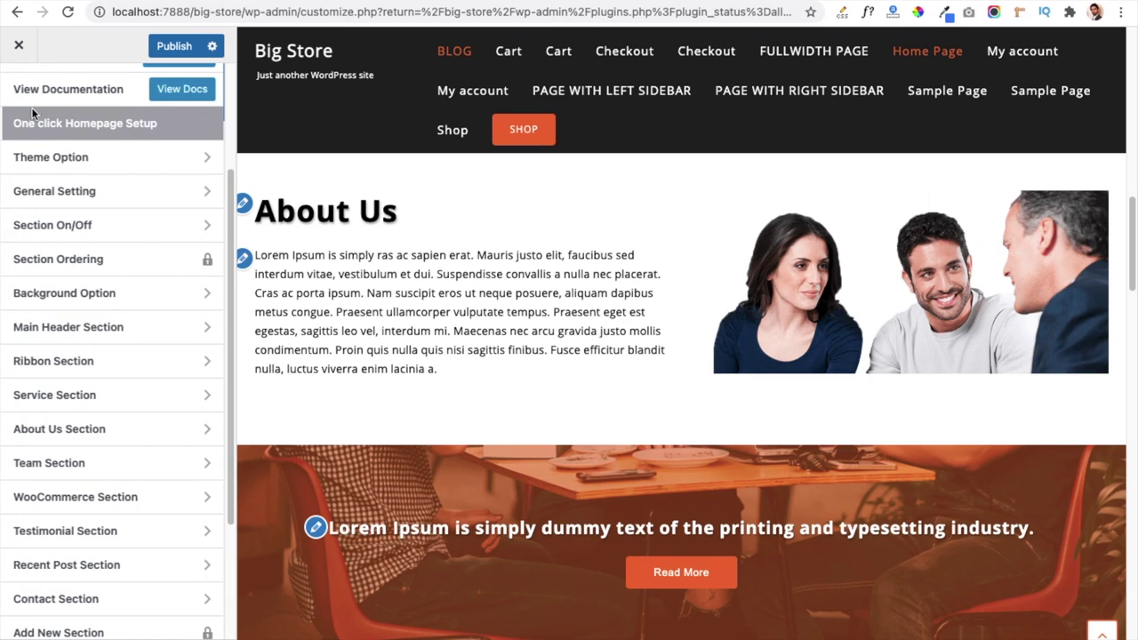
Review the Team section's main heading and sub heading settings
left_click(89, 464)
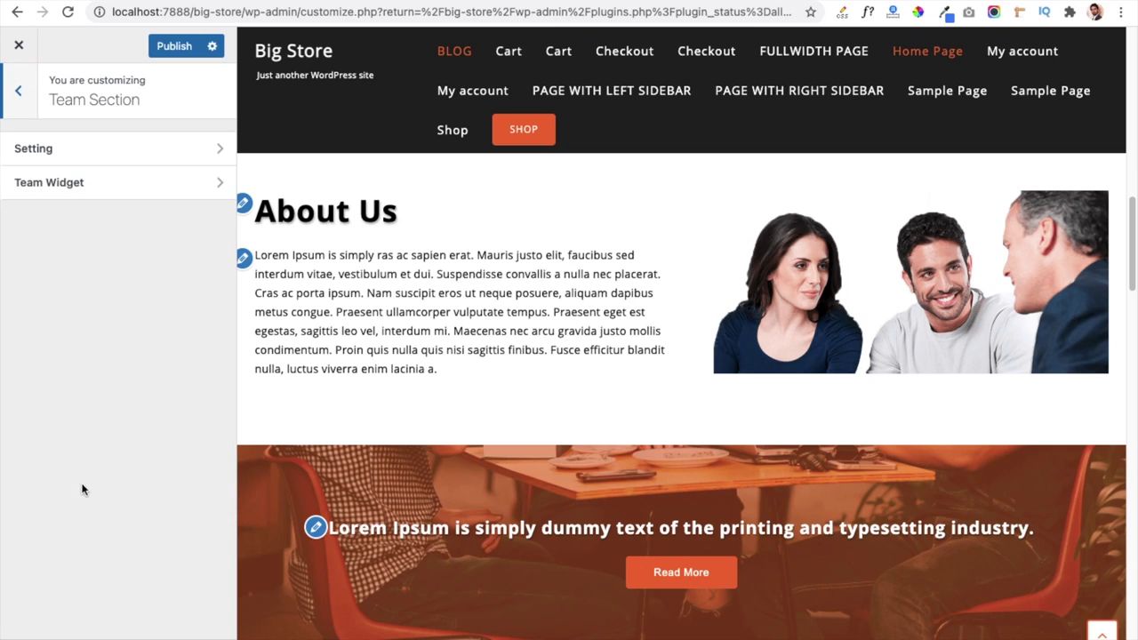
left_click(104, 160)
left_click(93, 163)
left_click(93, 243)
scroll(361, 353, "down", 6)
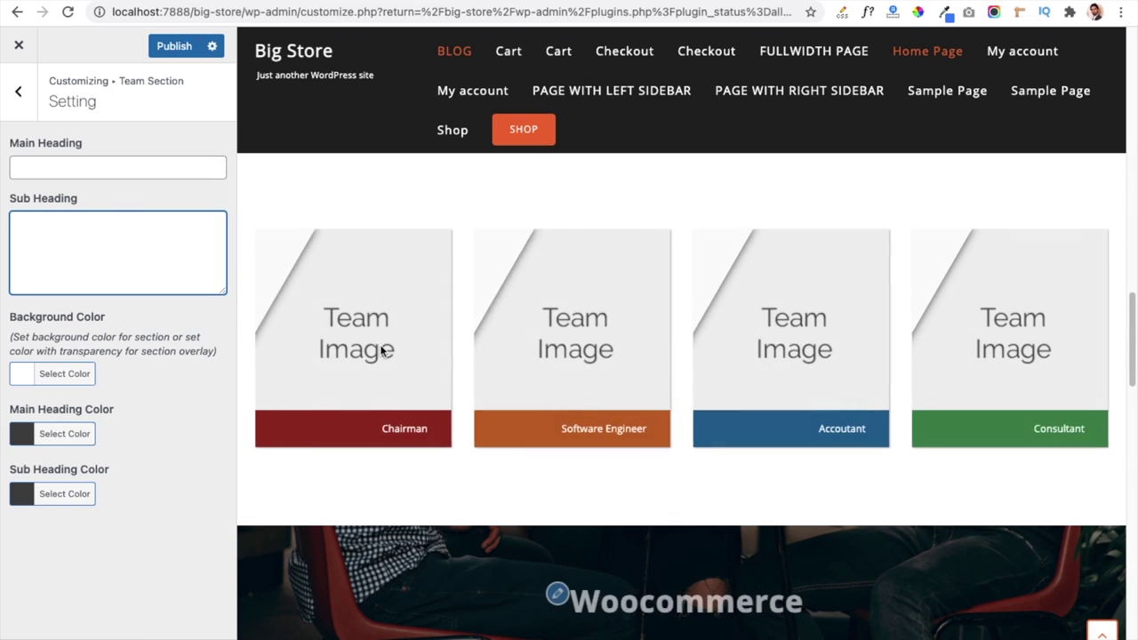
scroll(382, 352, "up", 2)
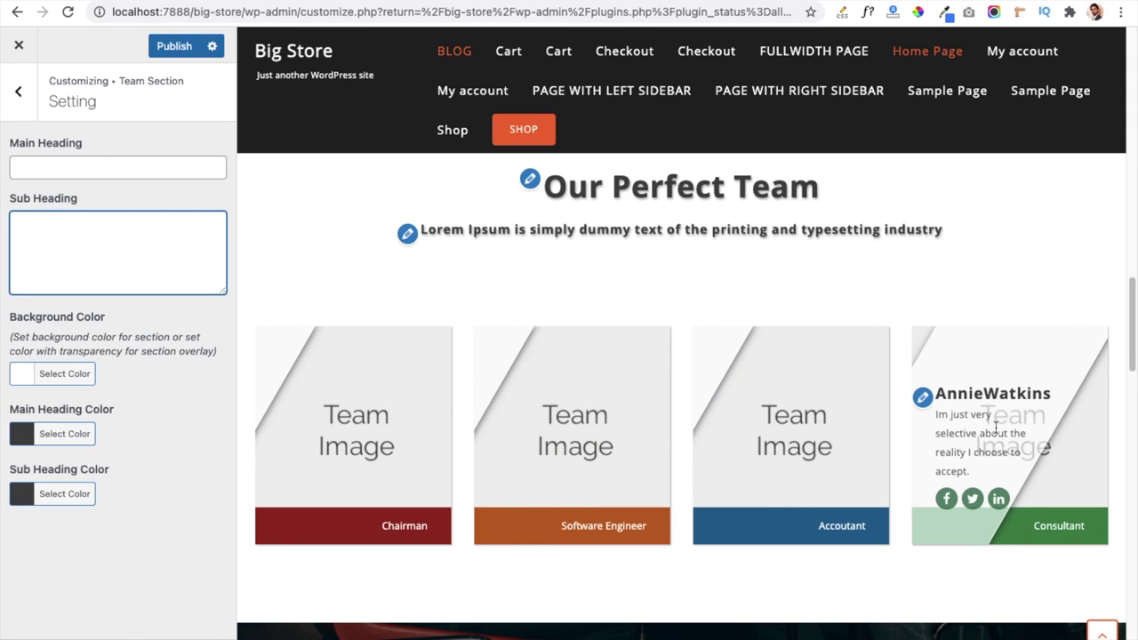
mouse_move(337, 338)
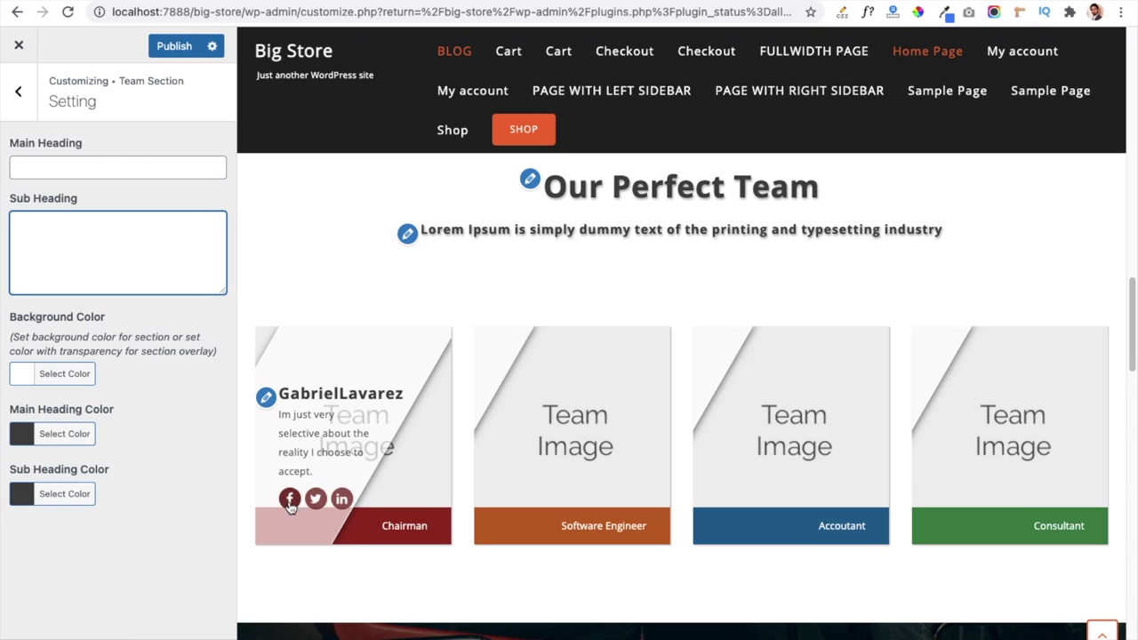
left_click(22, 92)
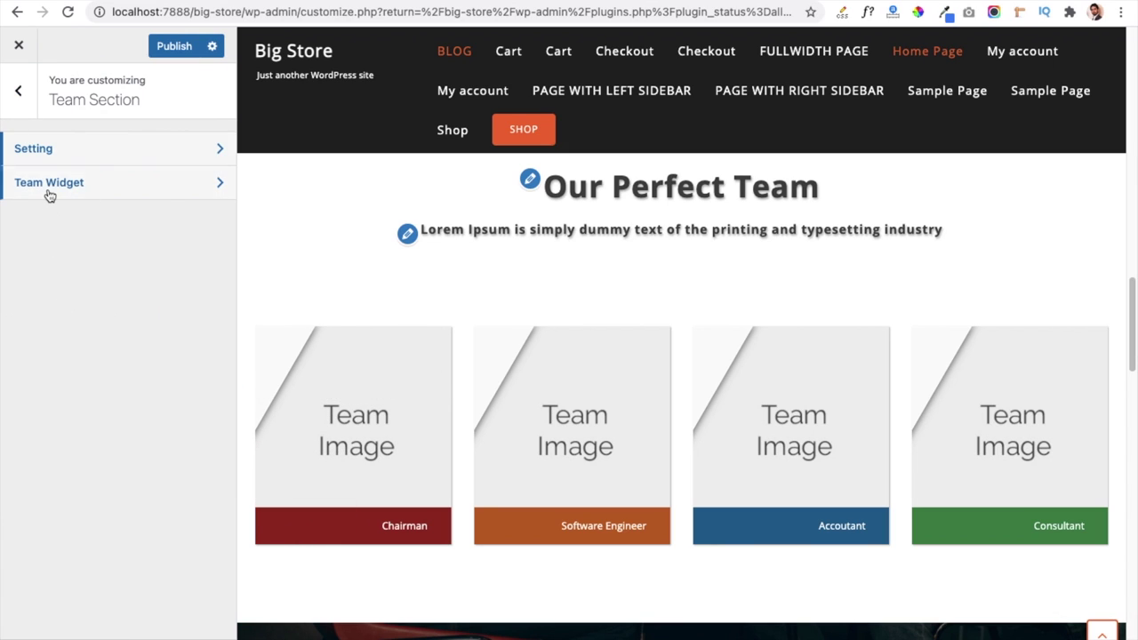
Add a ThemeHunk : Team Widget and look over its designation, description and author link fields
left_click(49, 192)
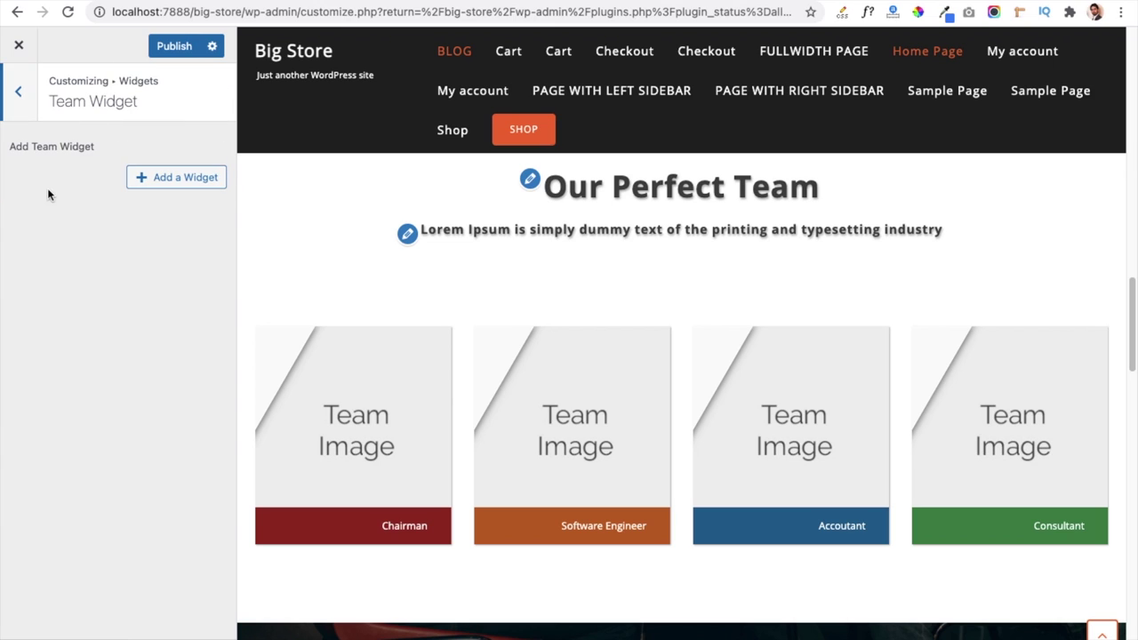
left_click(163, 182)
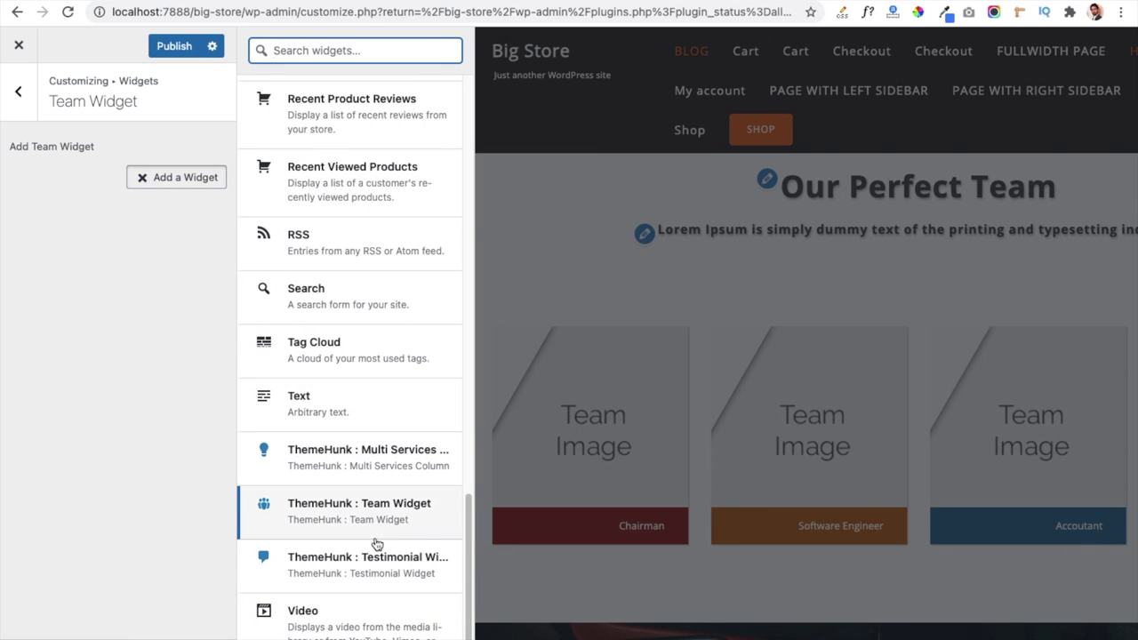
left_click(327, 517)
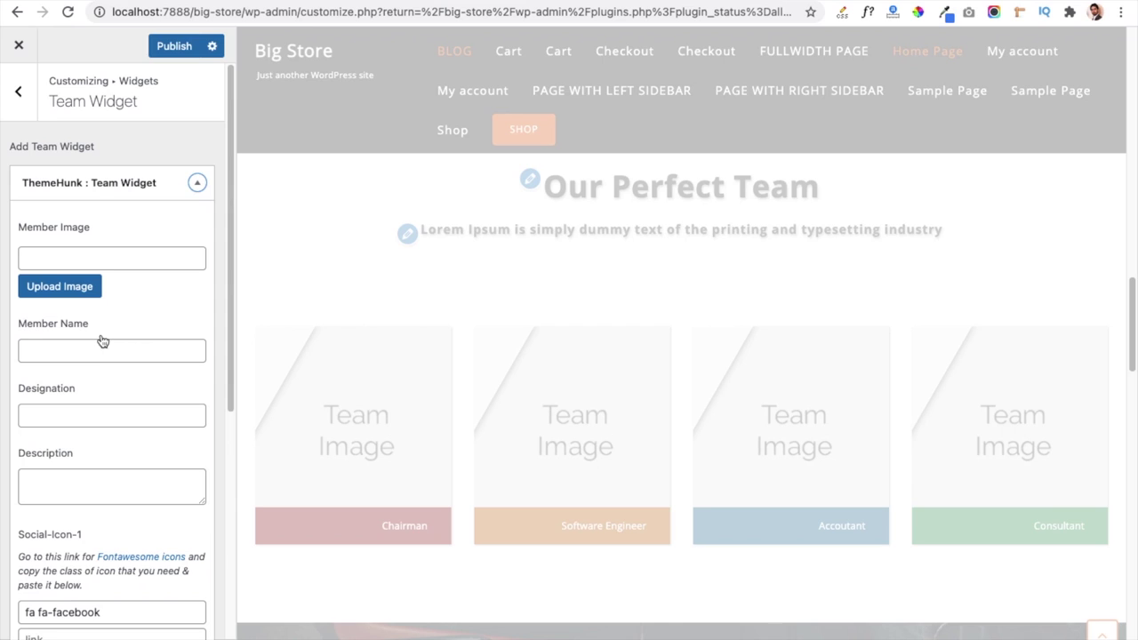
left_click(66, 415)
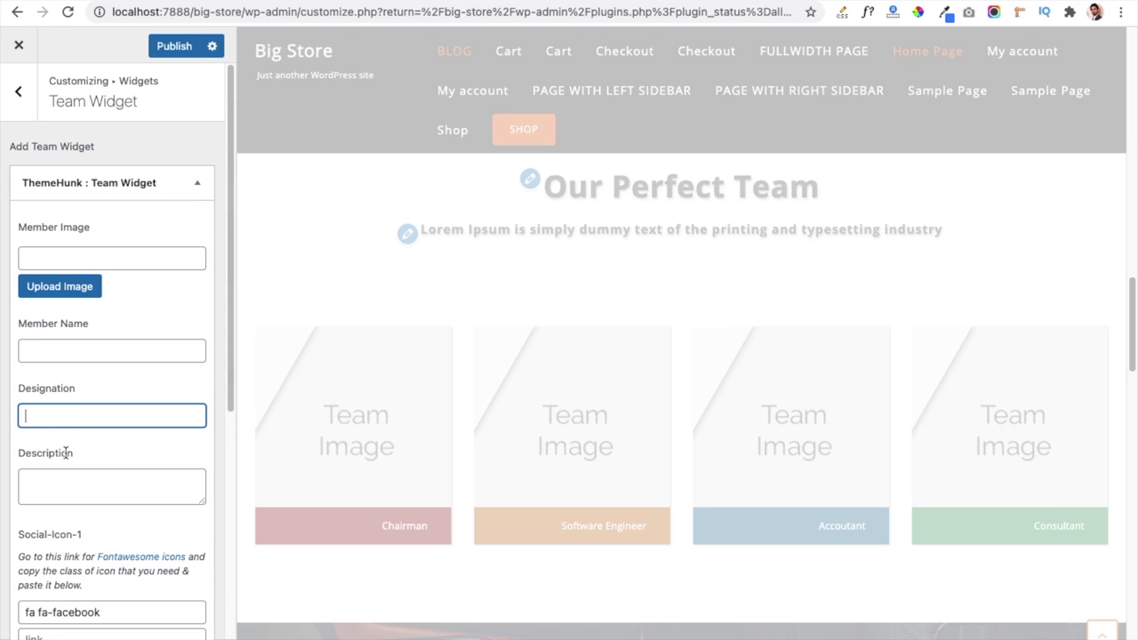
left_click(63, 487)
scroll(92, 450, "down", 3)
scroll(93, 451, "down", 5)
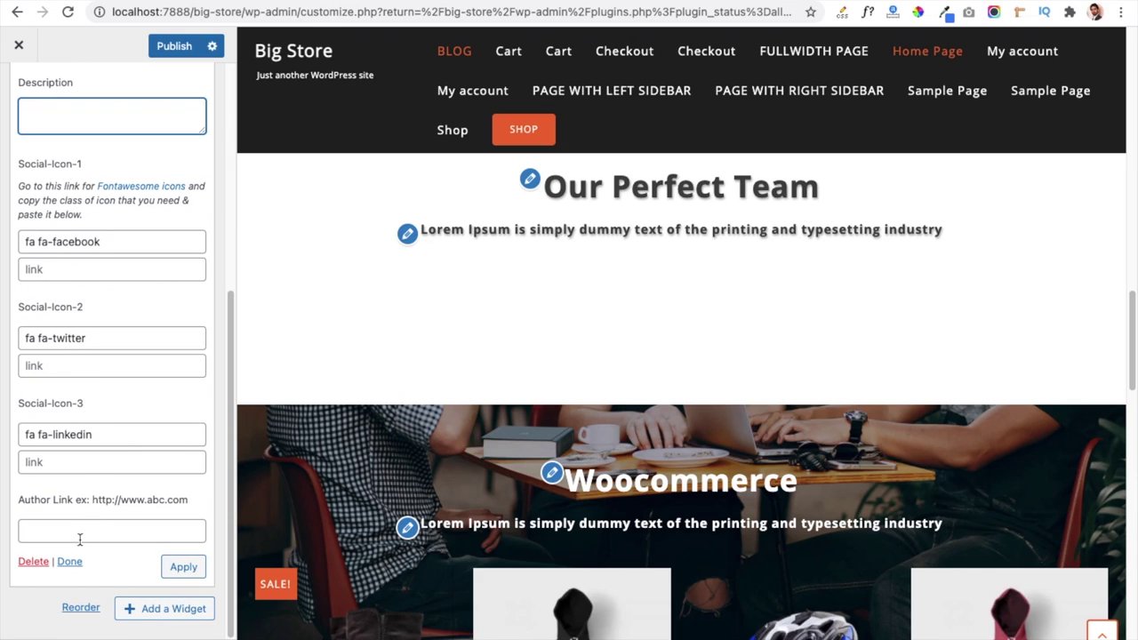
left_click(46, 534)
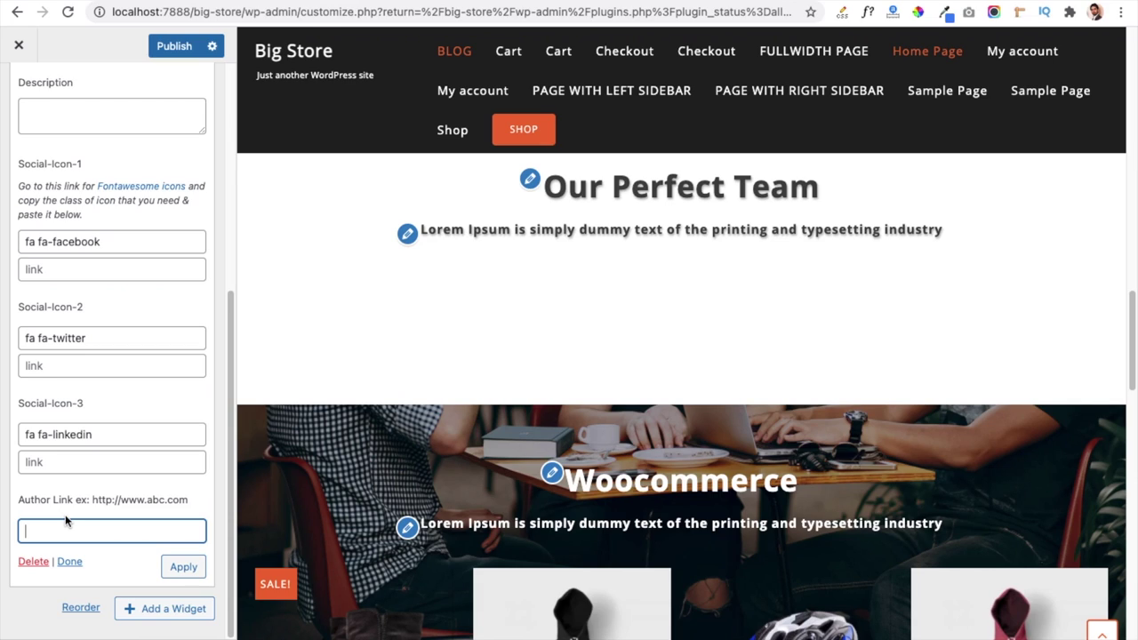
scroll(98, 403, "up", 5)
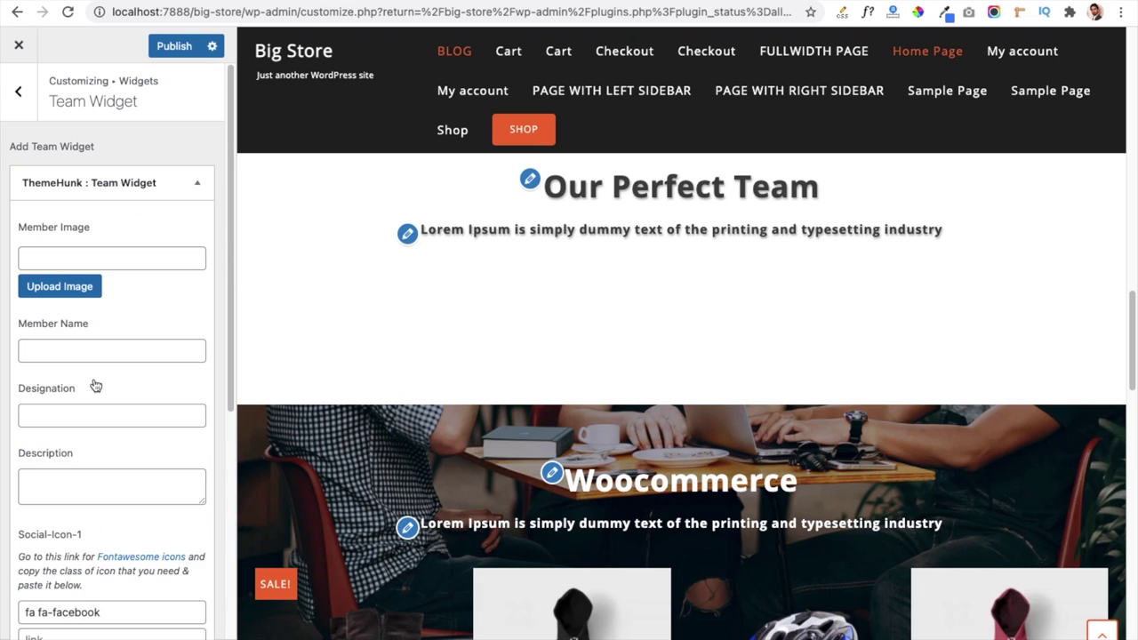
Open the WooCommerce Section and review its main heading, sub heading and [recent_products] shortcode
left_click(24, 100)
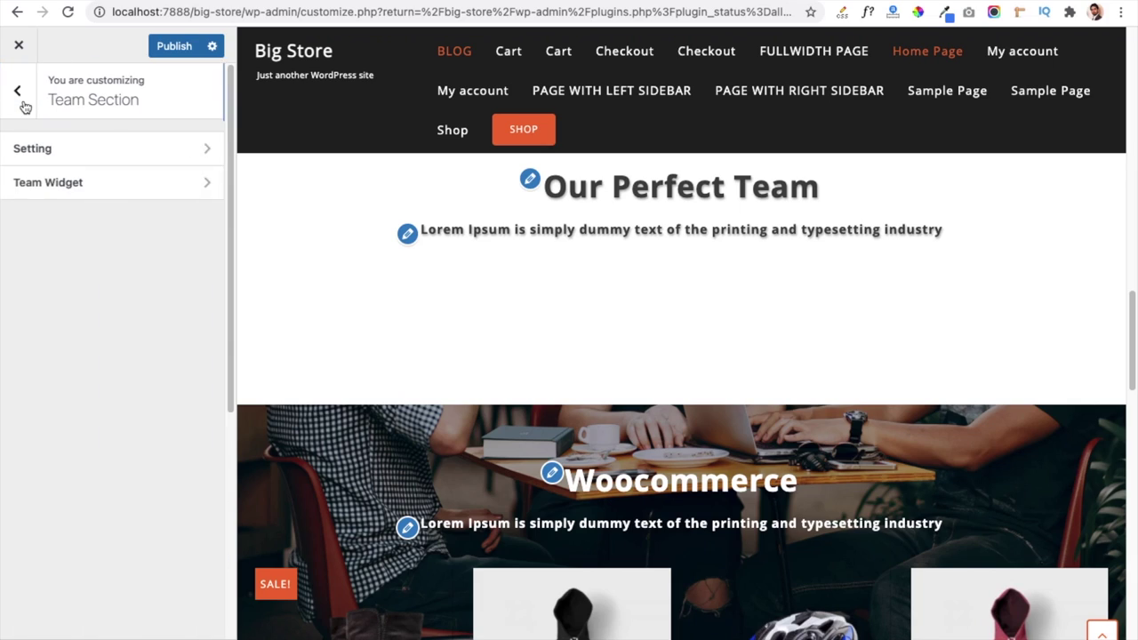
left_click(23, 101)
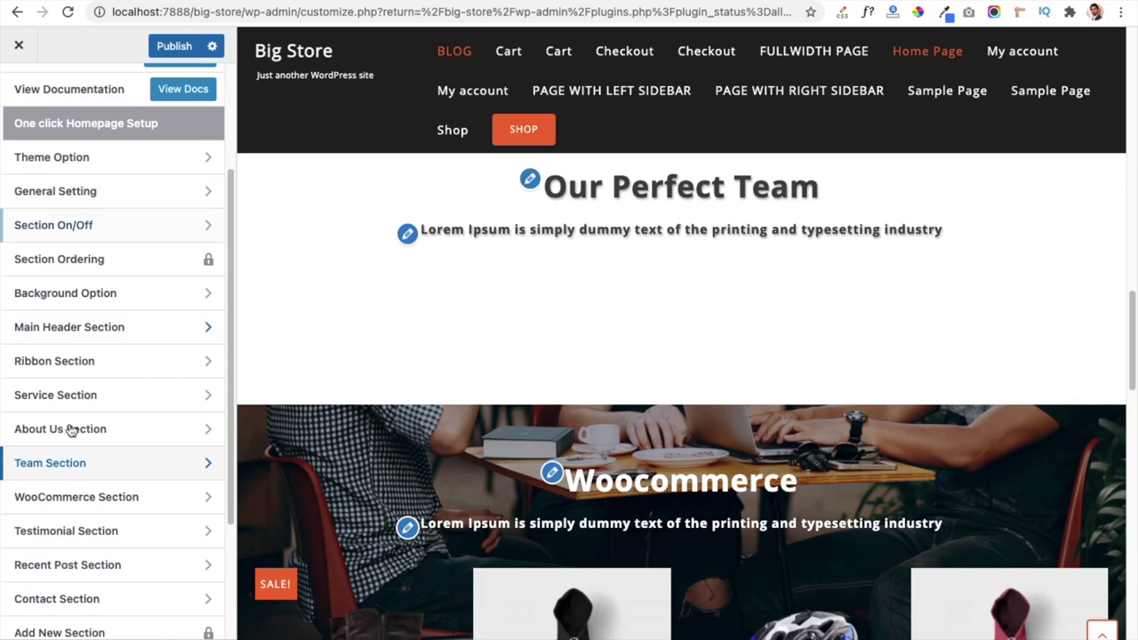
left_click(89, 502)
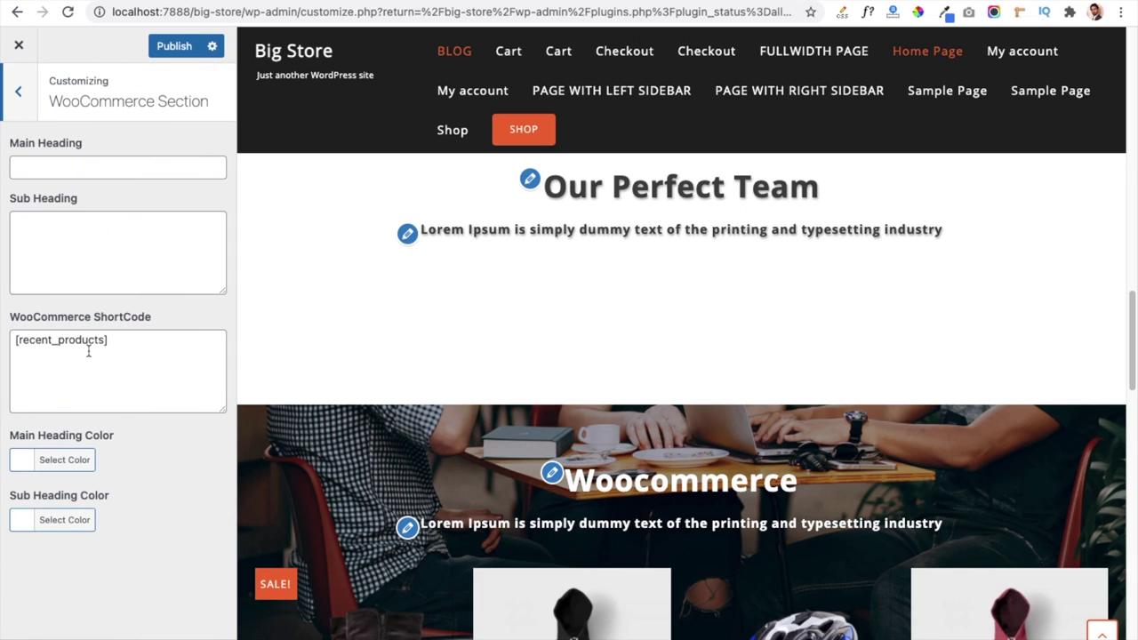
left_click(86, 171)
left_click(100, 240)
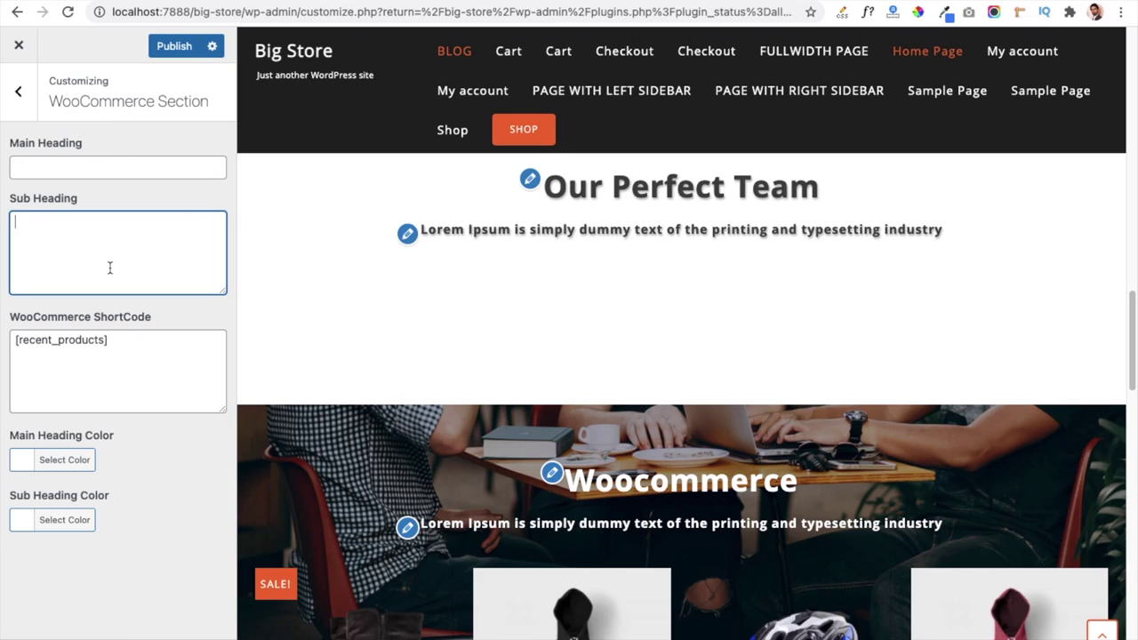
left_click(134, 340)
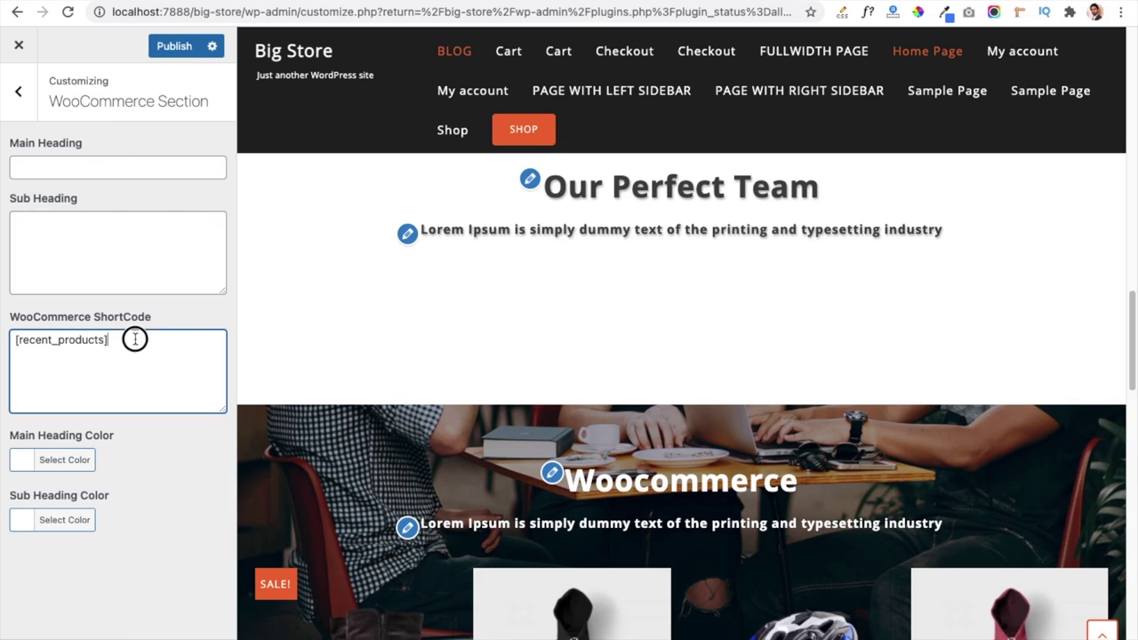
left_click(95, 249)
left_click(94, 157)
left_click(96, 224)
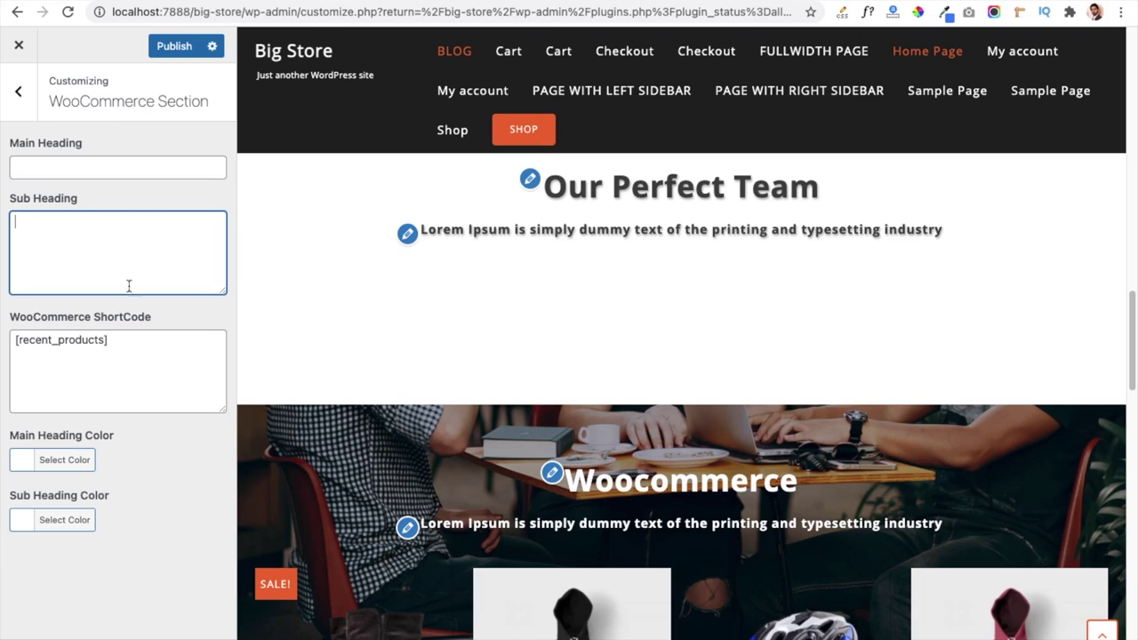
left_click(148, 357)
Check the four recent products in the preview, then return to the theme sections list
scroll(383, 459, "down", 5)
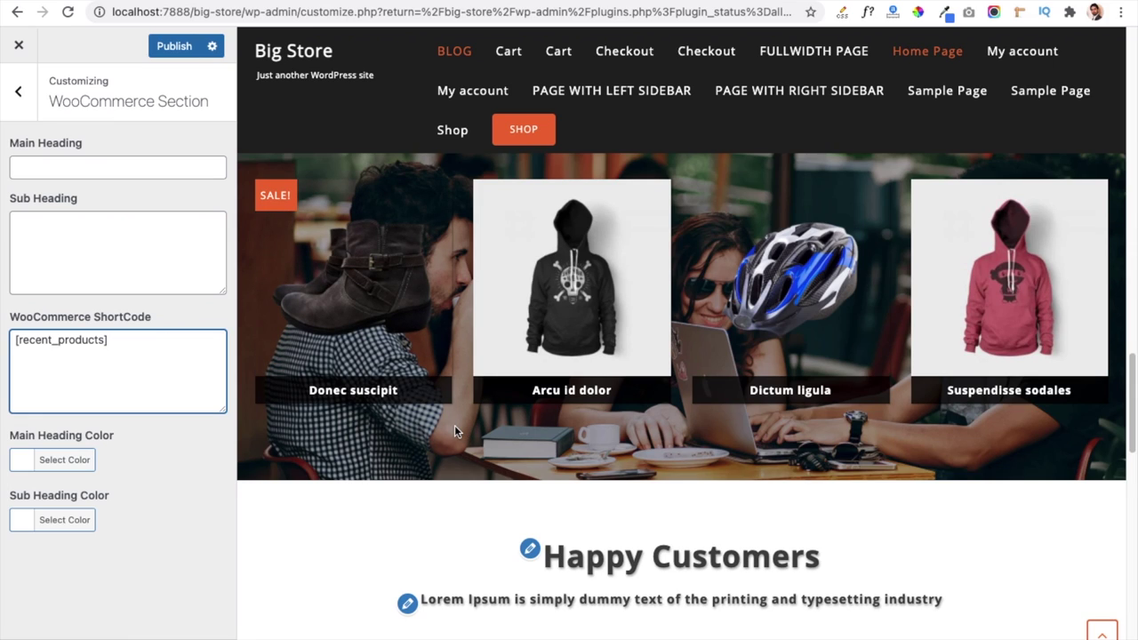
mouse_move(415, 336)
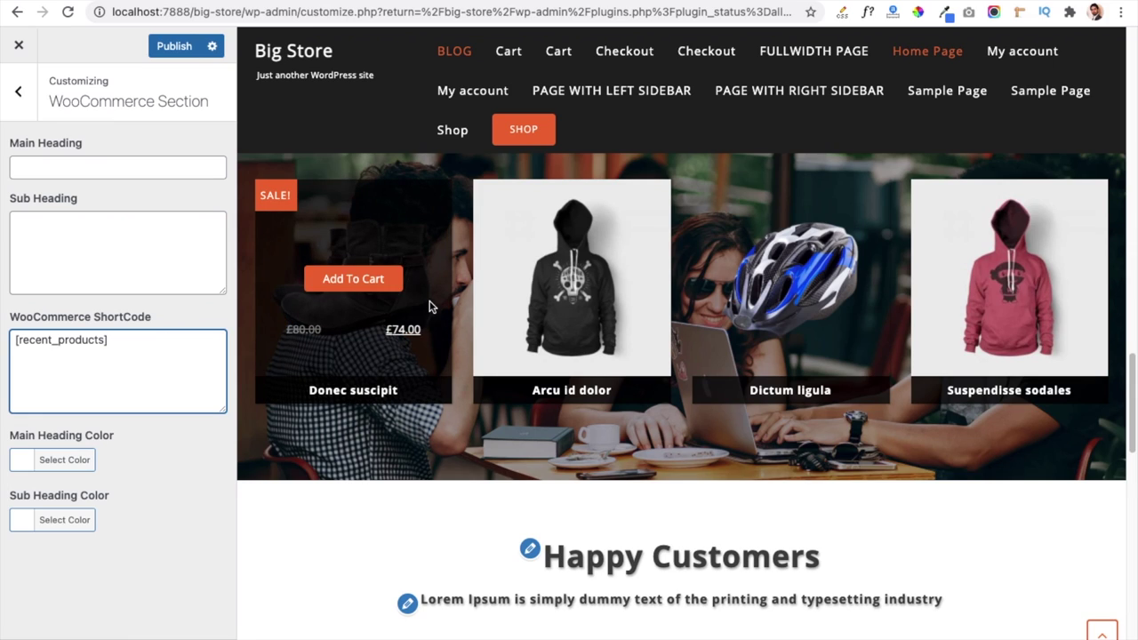
mouse_move(550, 291)
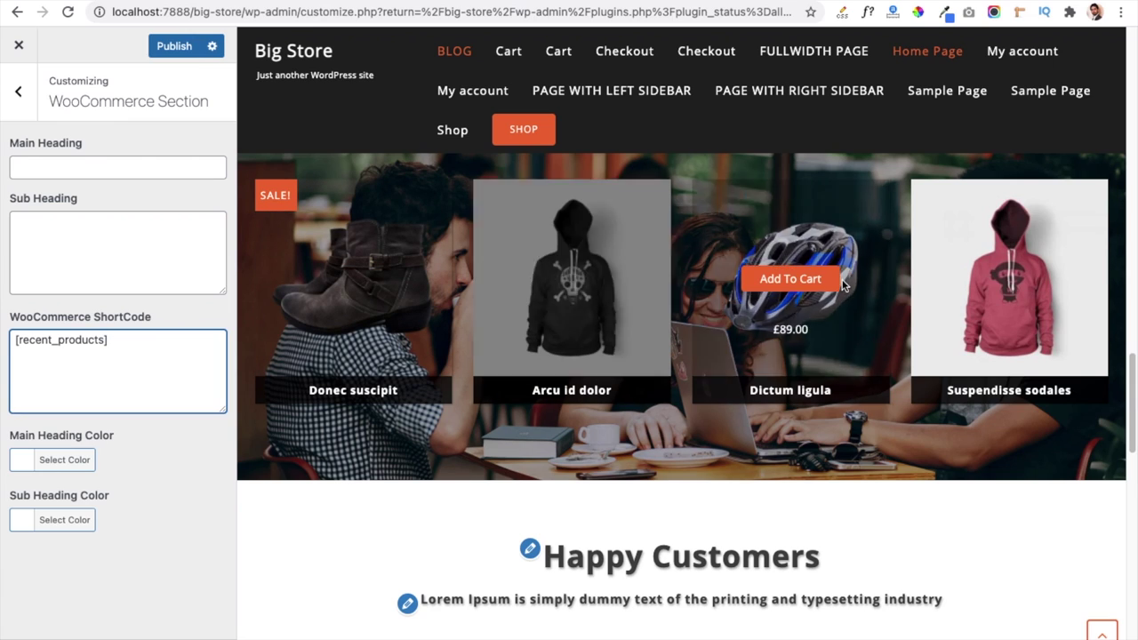
left_click(19, 92)
scroll(105, 510, "down", 2)
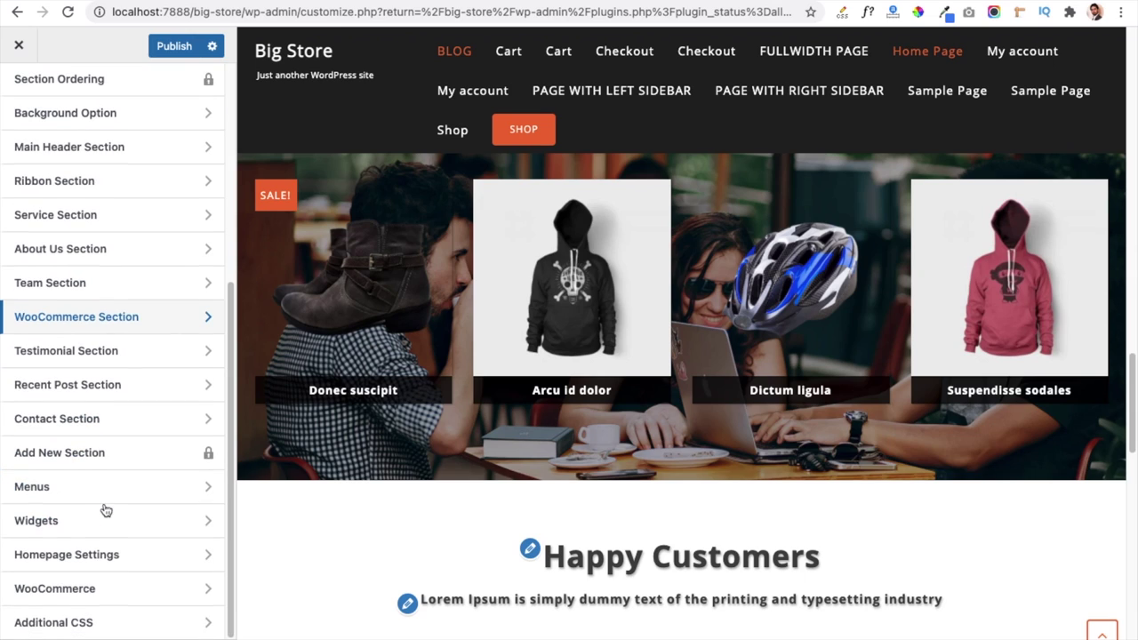
Add a ThemeHunk : Testimonial Widget to the Testimonial Widget area, leaving its placeholder 'New Title' card
left_click(78, 352)
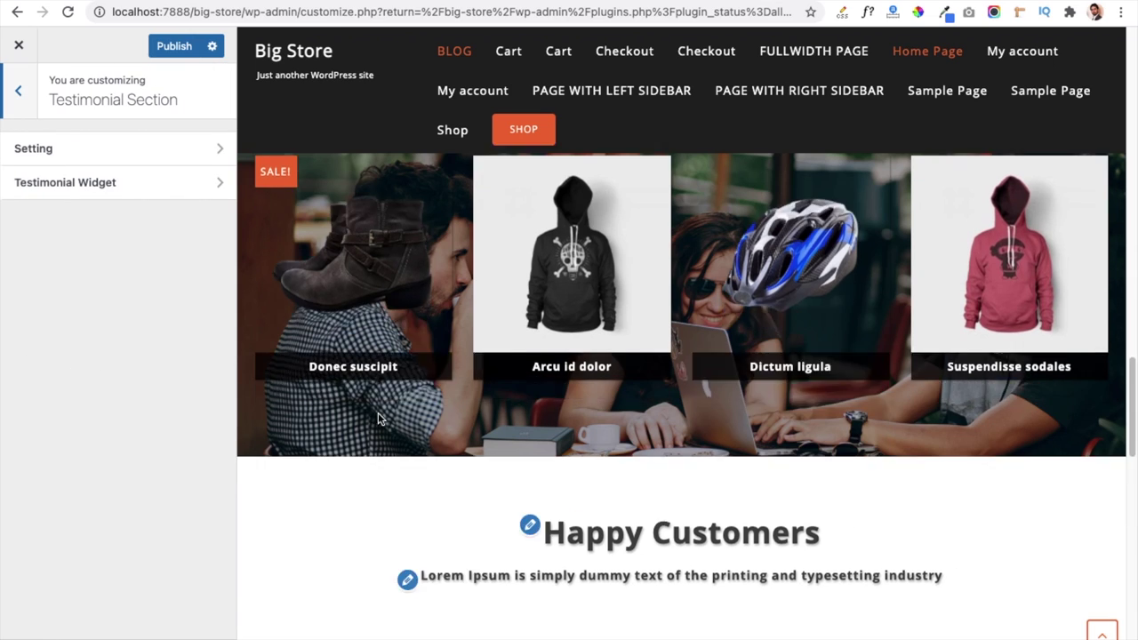
scroll(378, 420, "down", 3)
scroll(555, 388, "down", 3)
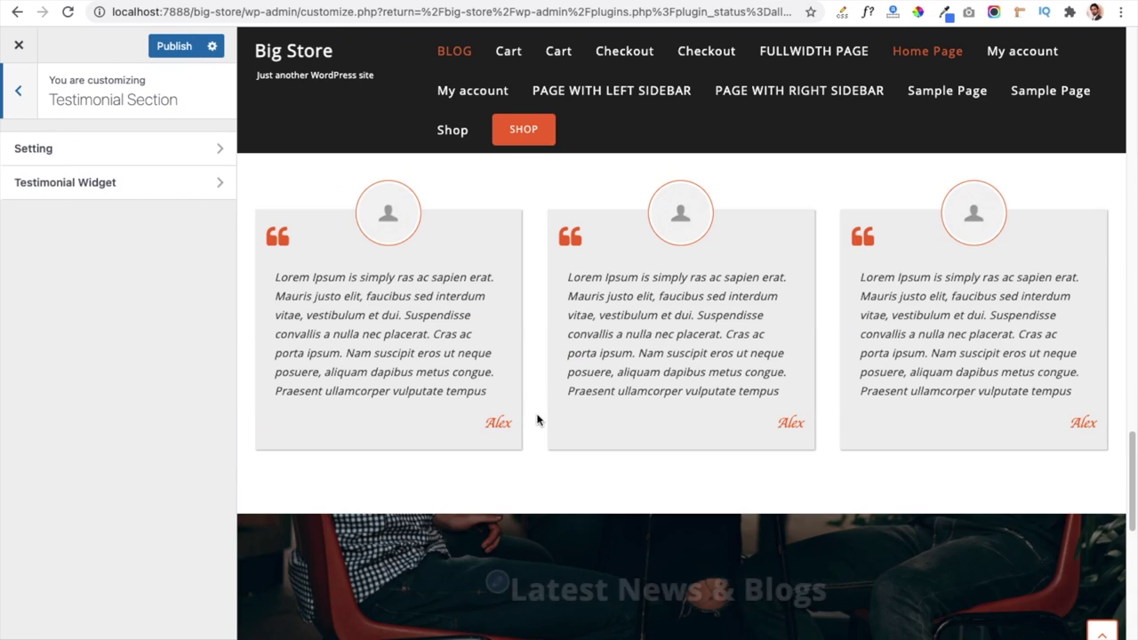
scroll(530, 411, "up", 2)
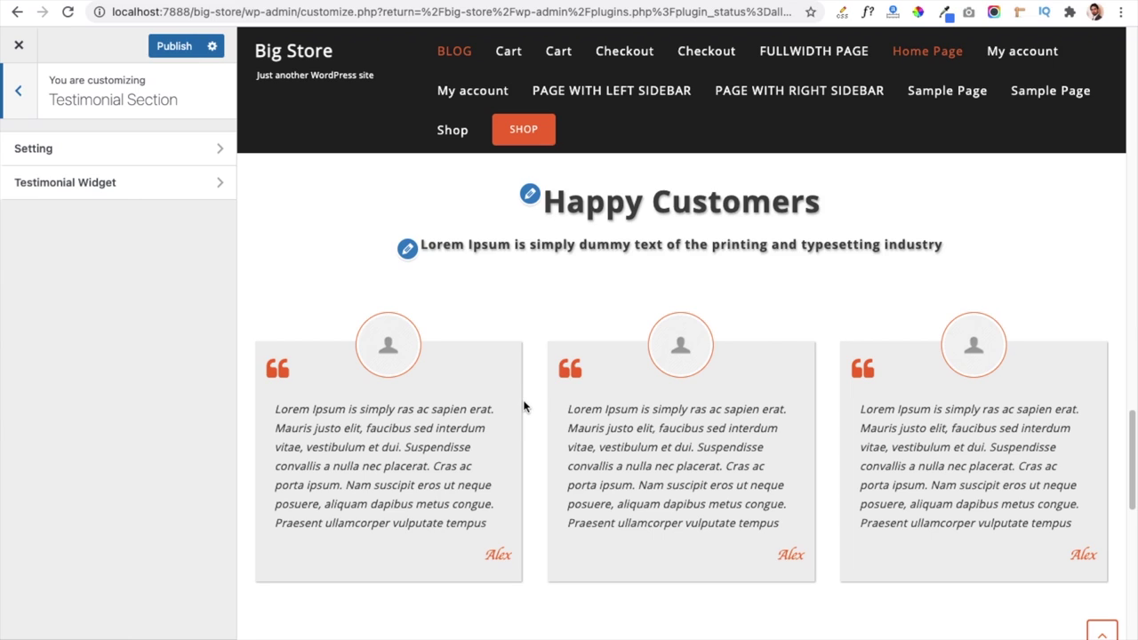
left_click(115, 183)
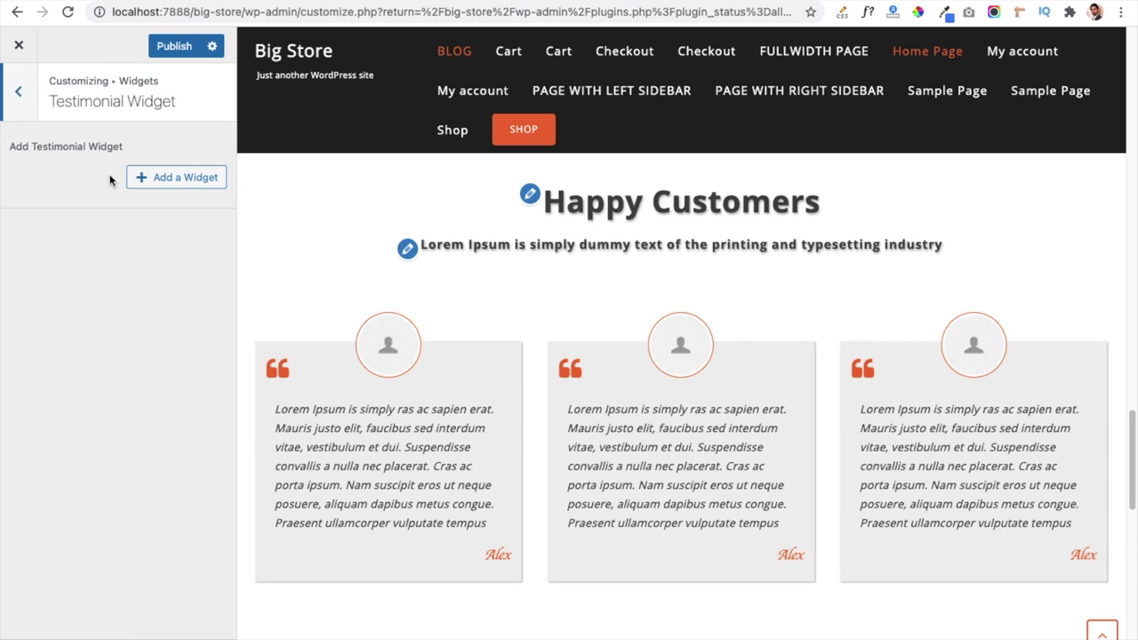
left_click(157, 182)
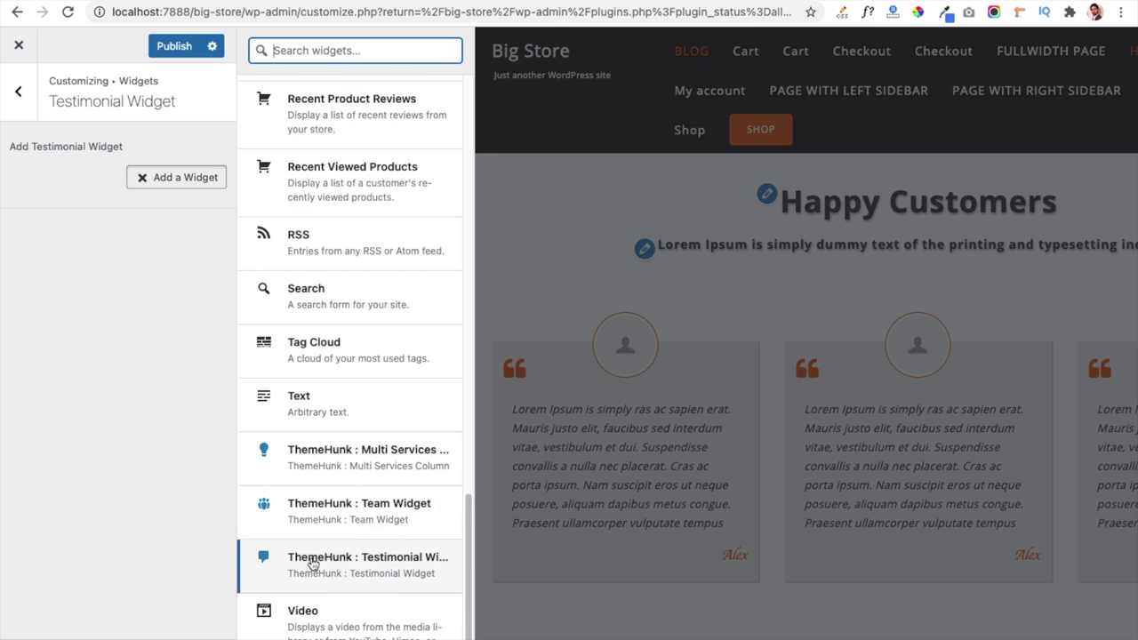
left_click(360, 569)
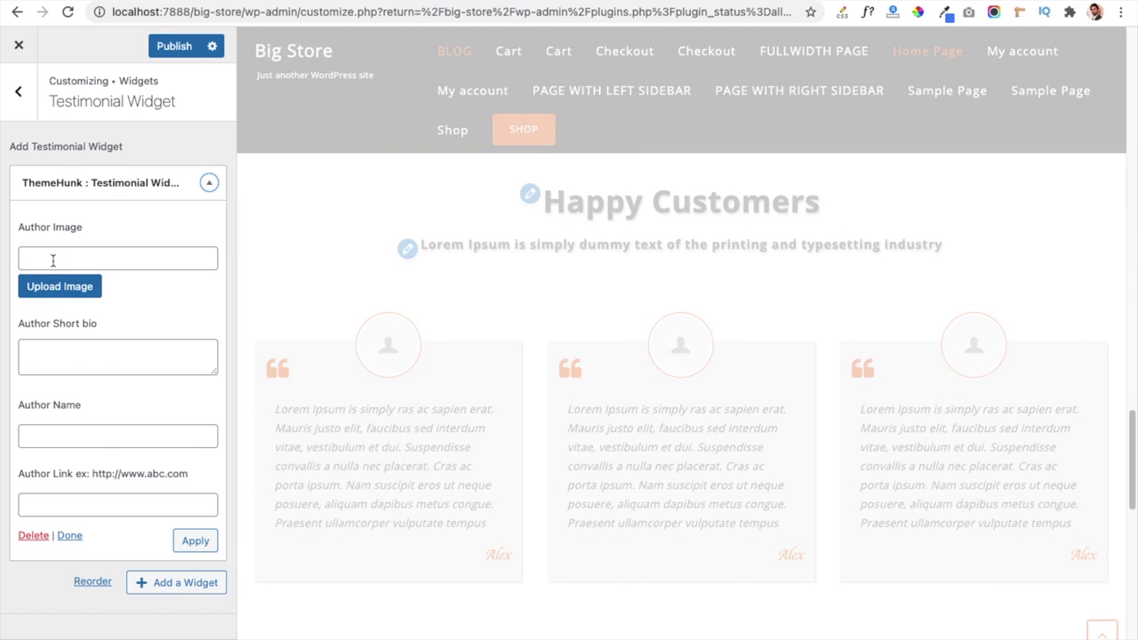
left_click(95, 364)
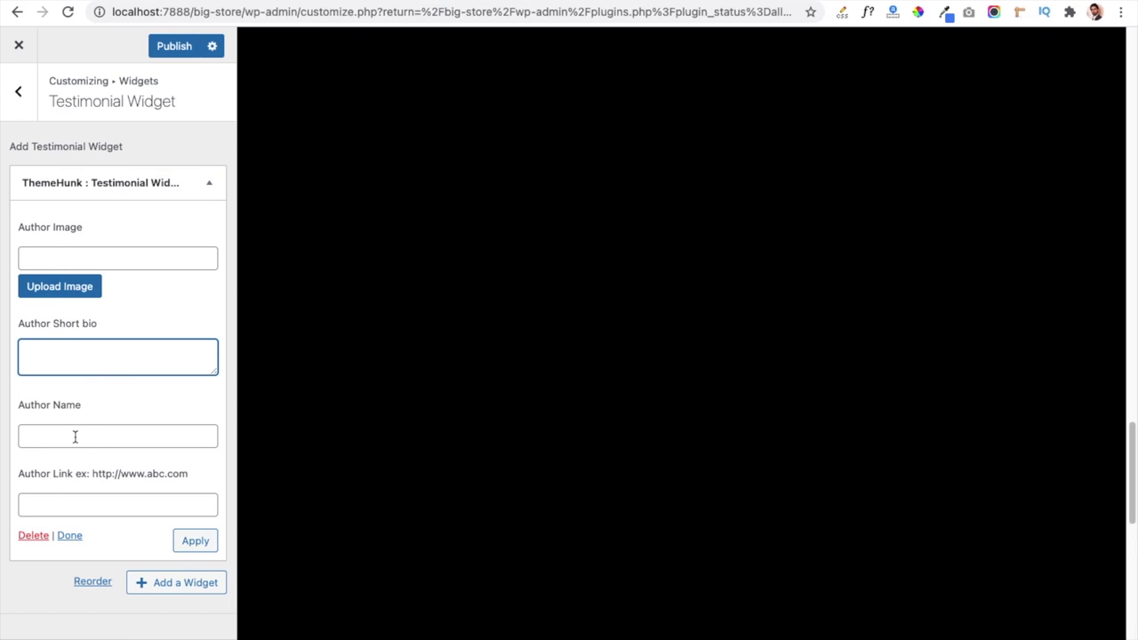
left_click(74, 437)
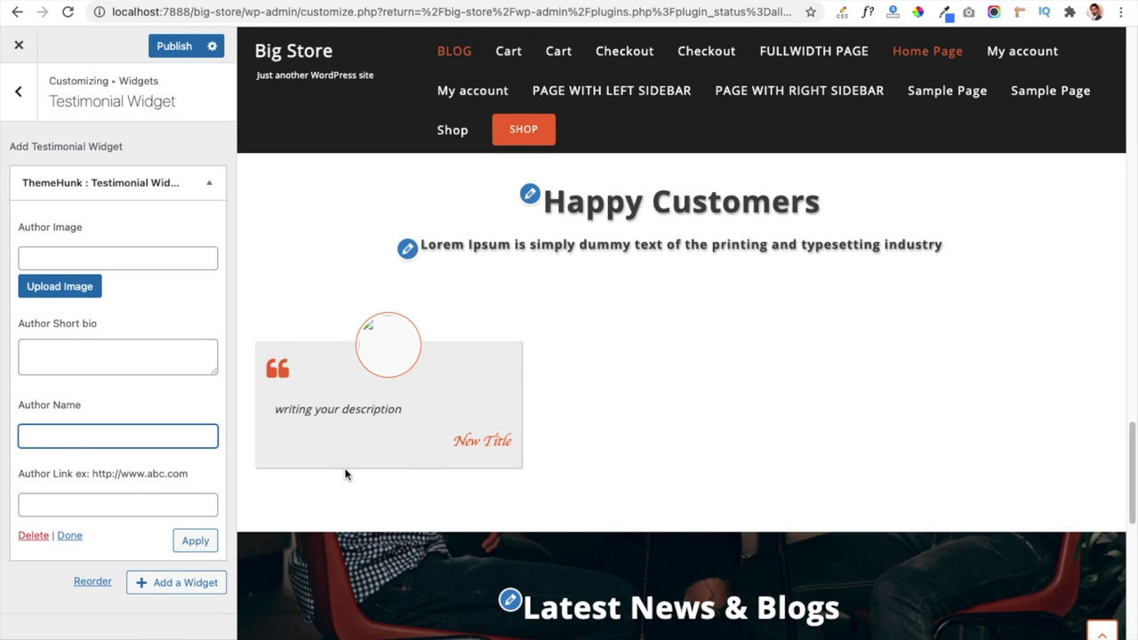
left_click(20, 96)
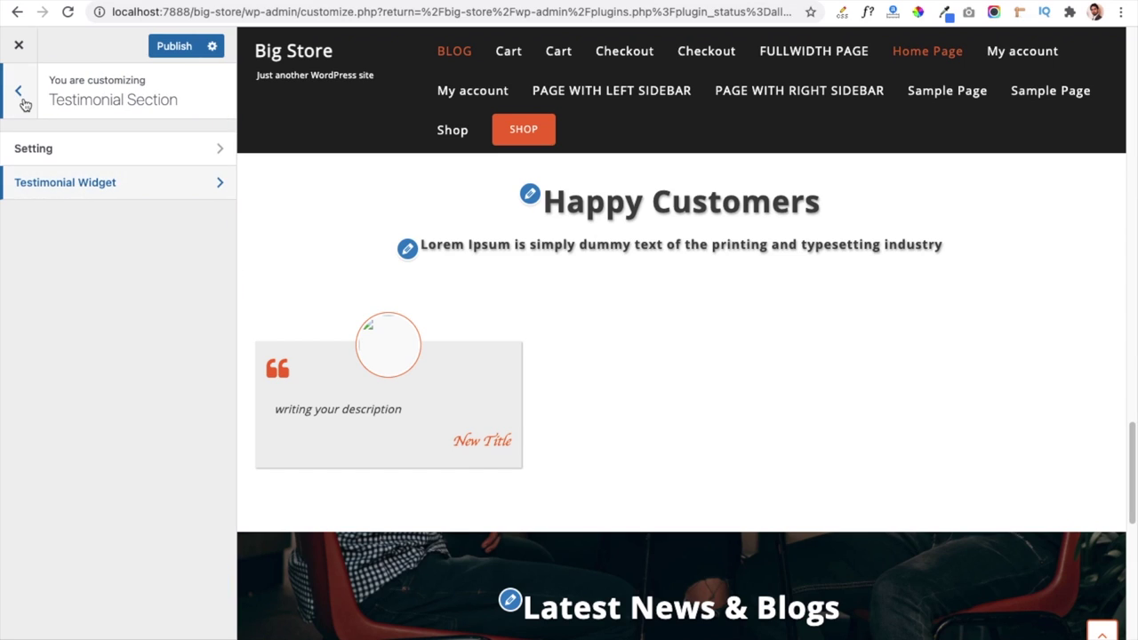
left_click(25, 104)
Set the Recent Post Section's Featured Post Category to Blog
left_click(73, 394)
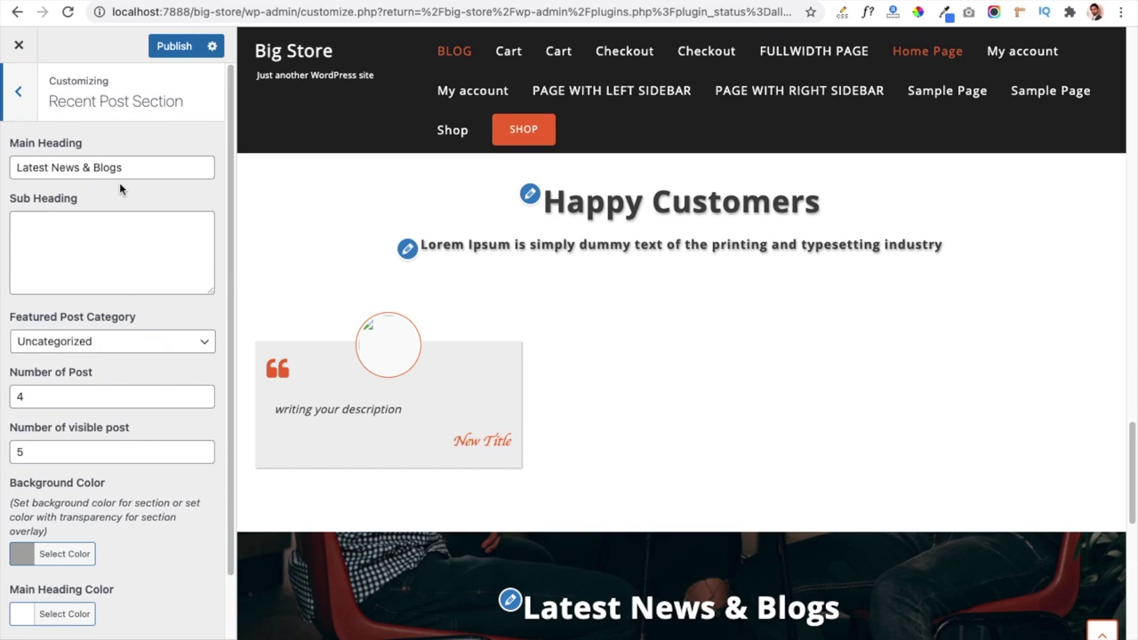
scroll(528, 340, "down", 5)
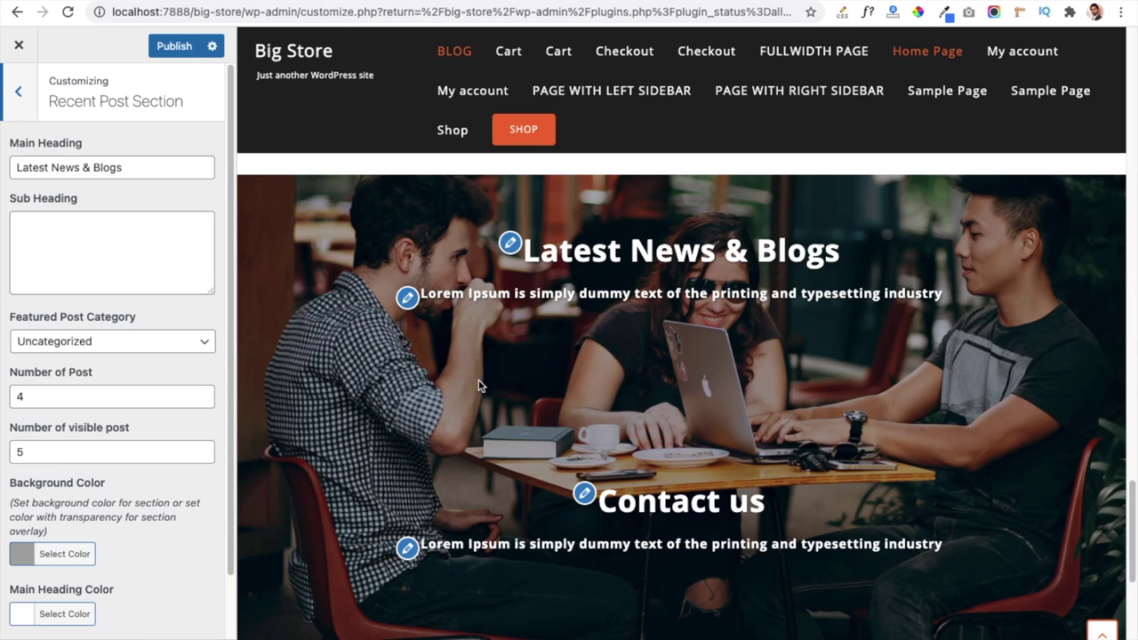
left_click(127, 341)
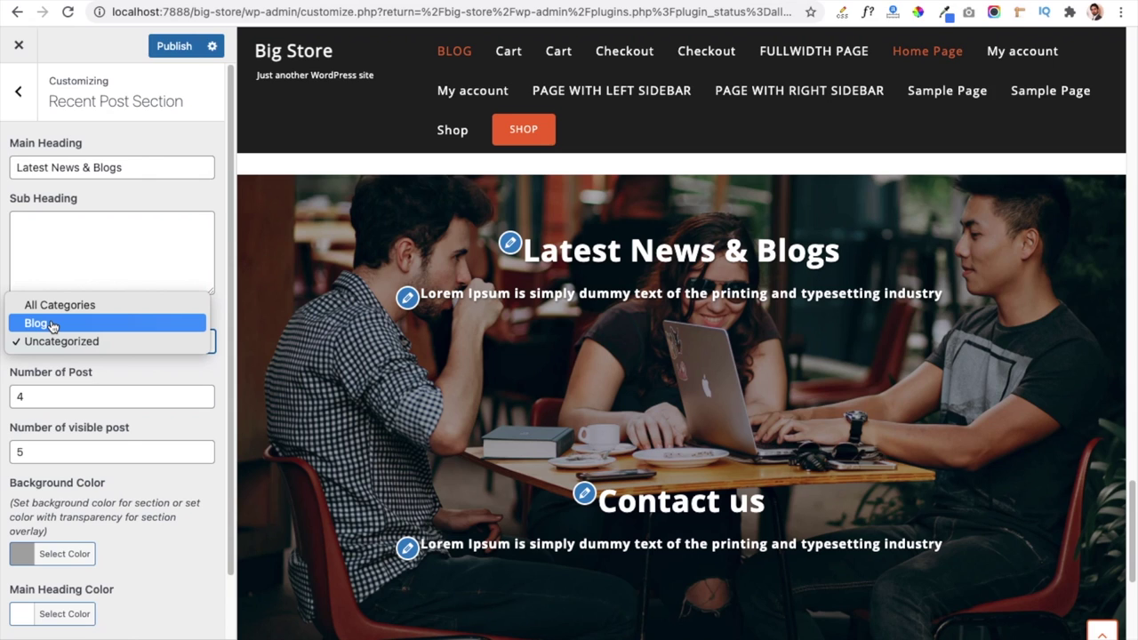
left_click(51, 326)
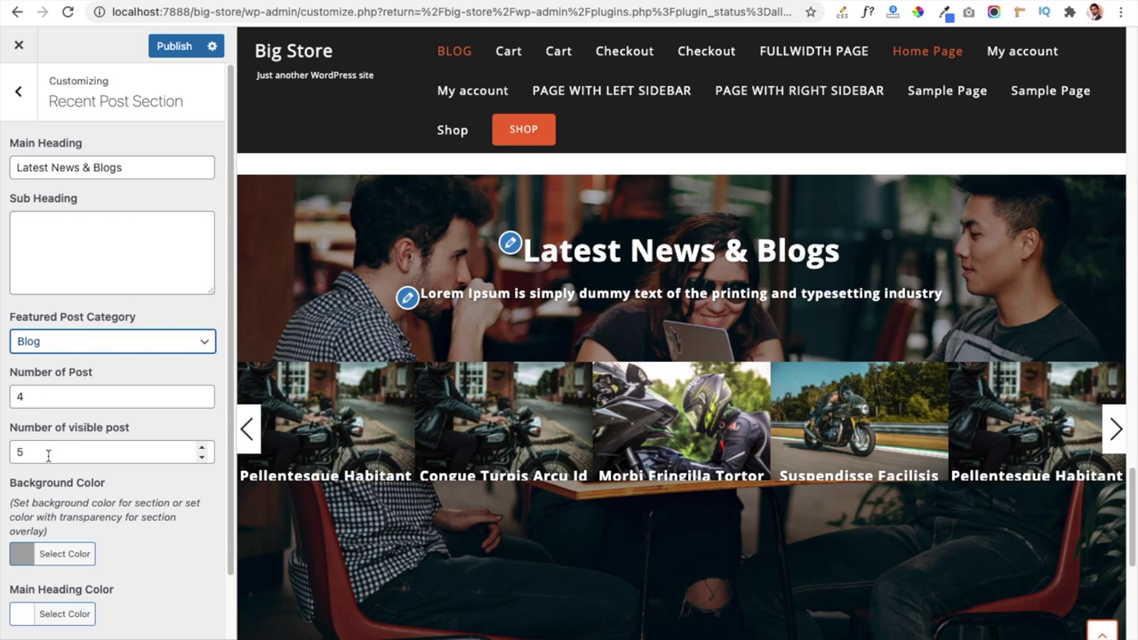
left_click(18, 91)
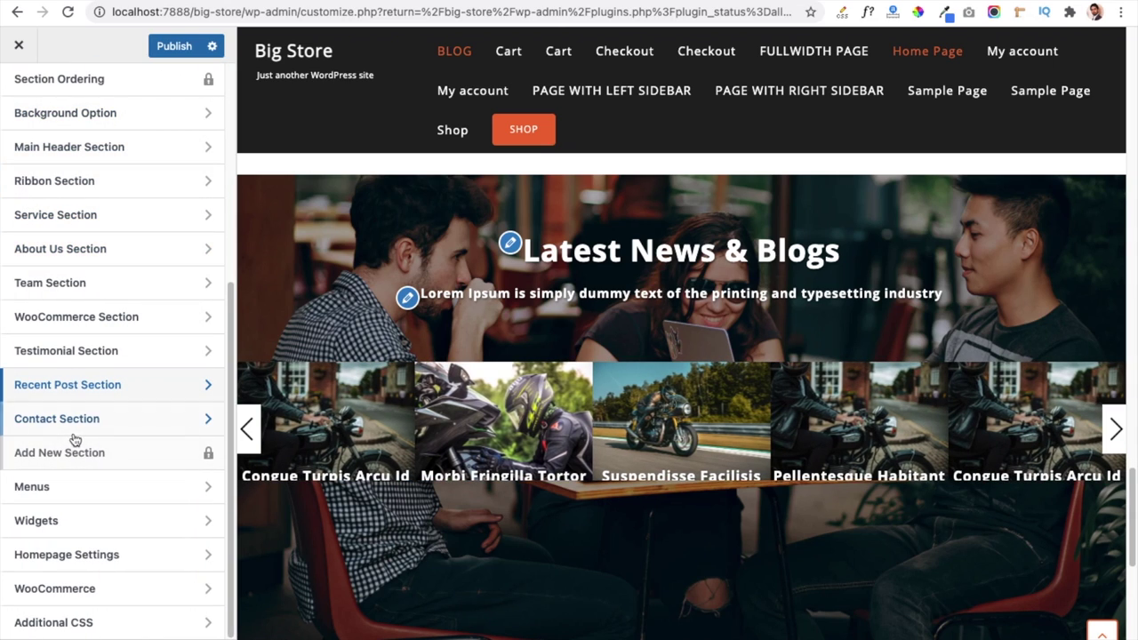
left_click(69, 419)
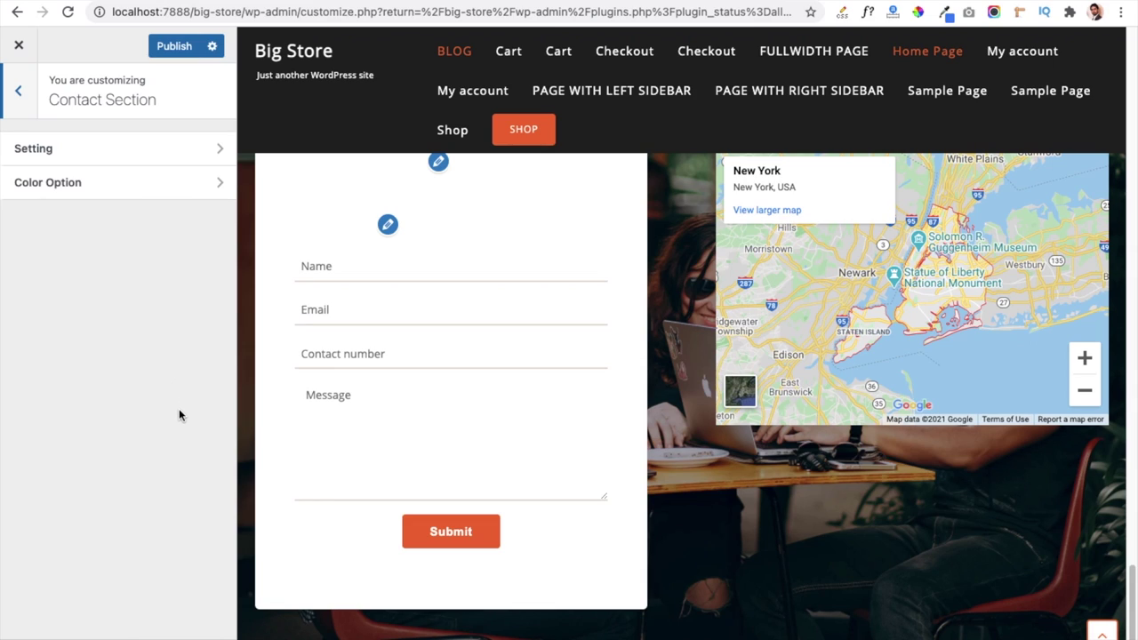
left_click(99, 158)
left_click(58, 393)
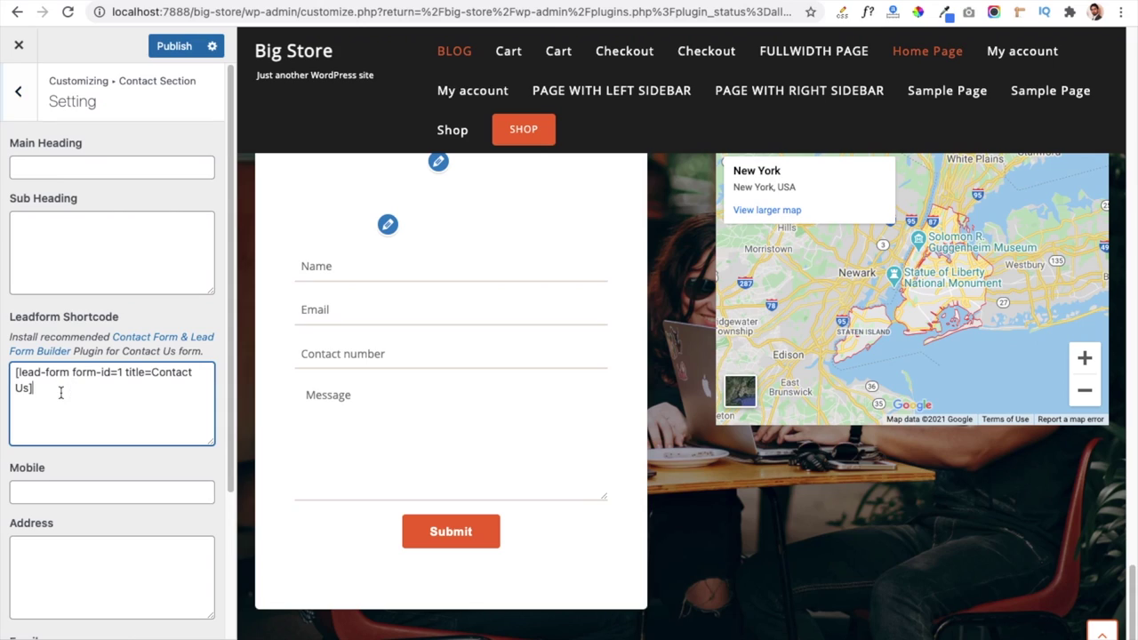
triple_click(27, 384)
left_click(47, 397)
left_click(78, 394)
scroll(84, 418, "down", 4)
left_click(53, 306)
left_click(60, 391)
left_click(68, 478)
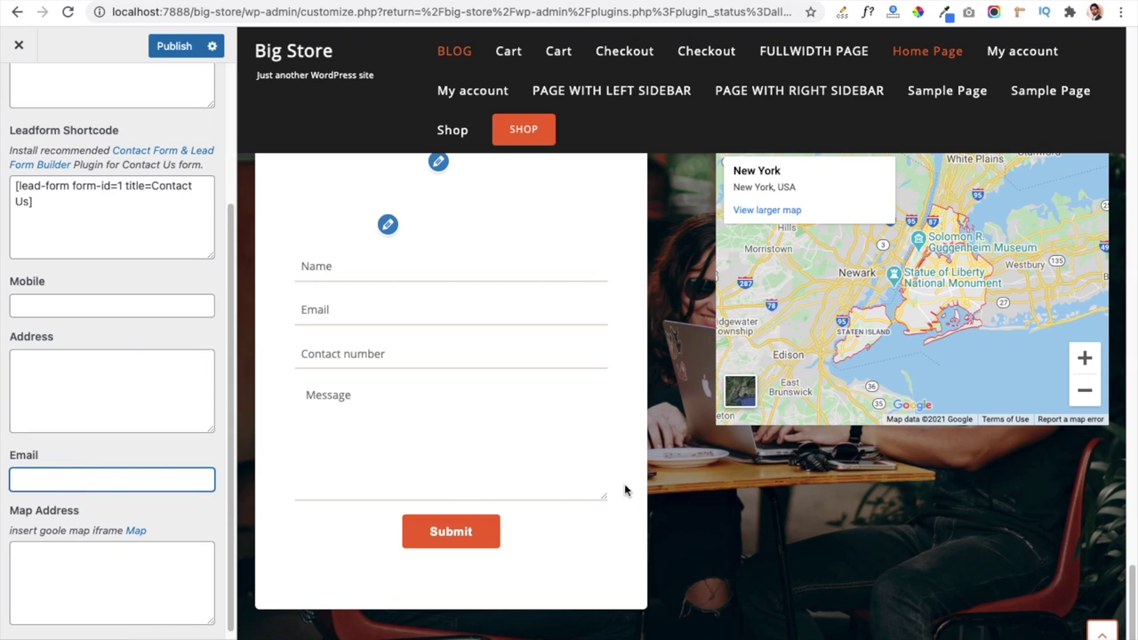
scroll(660, 480, "up", 3)
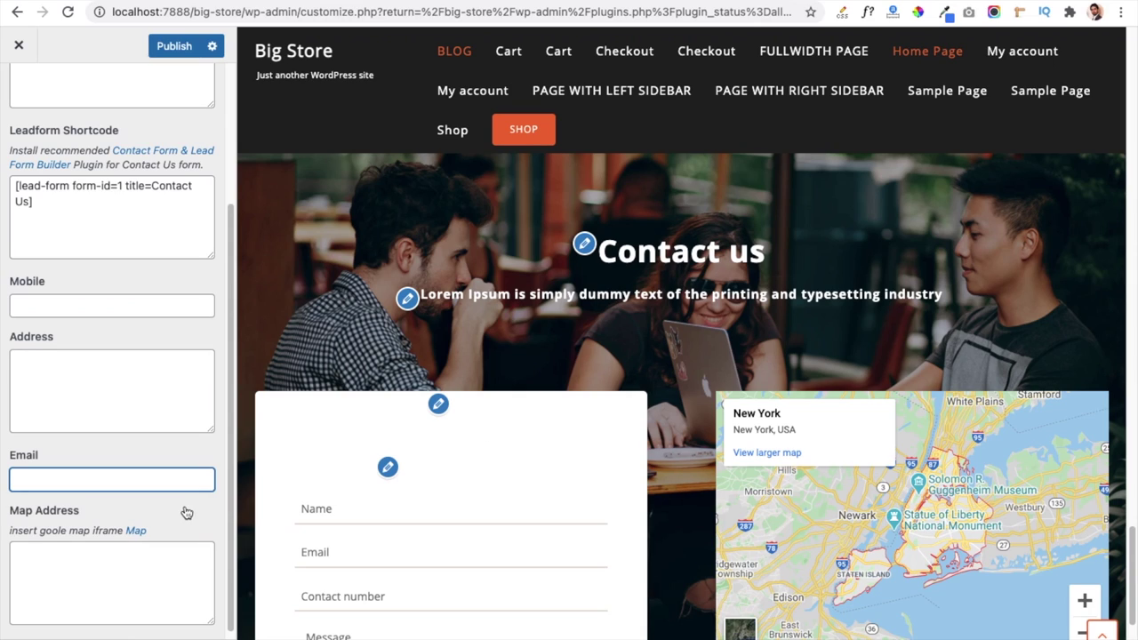
scroll(177, 511, "down", 1)
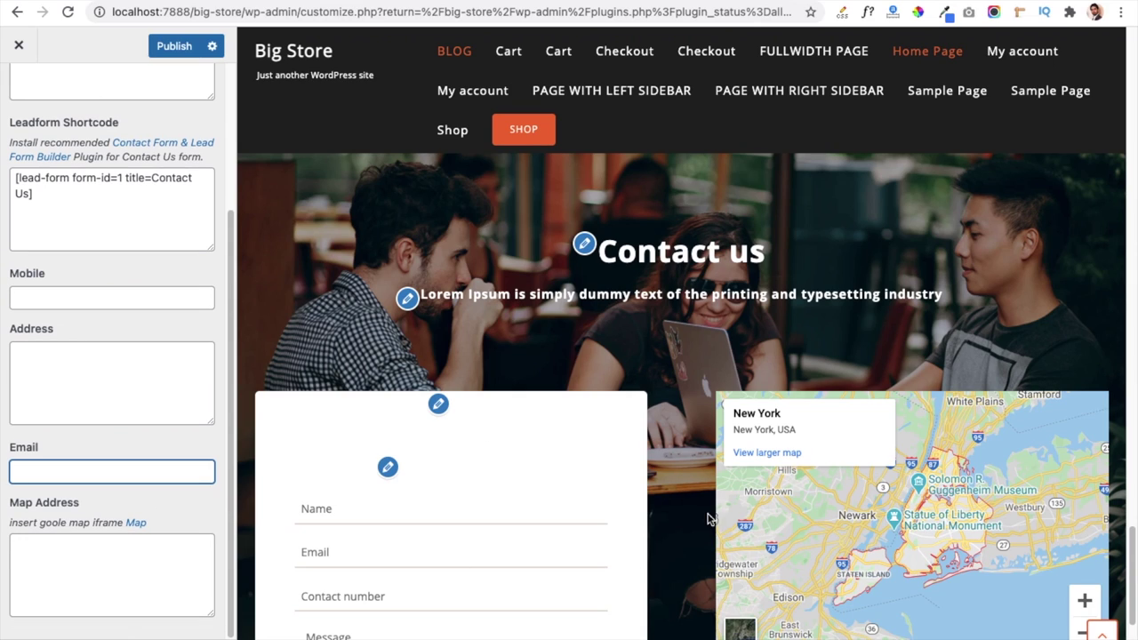
scroll(686, 513, "down", 2)
left_click(129, 570)
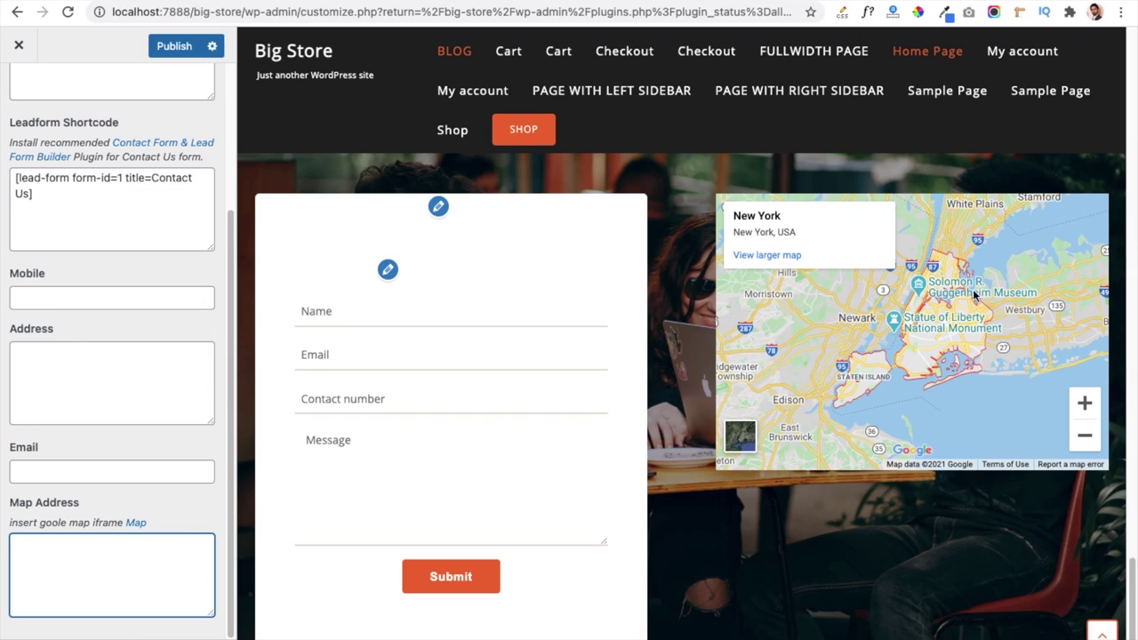
scroll(658, 453, "down", 2)
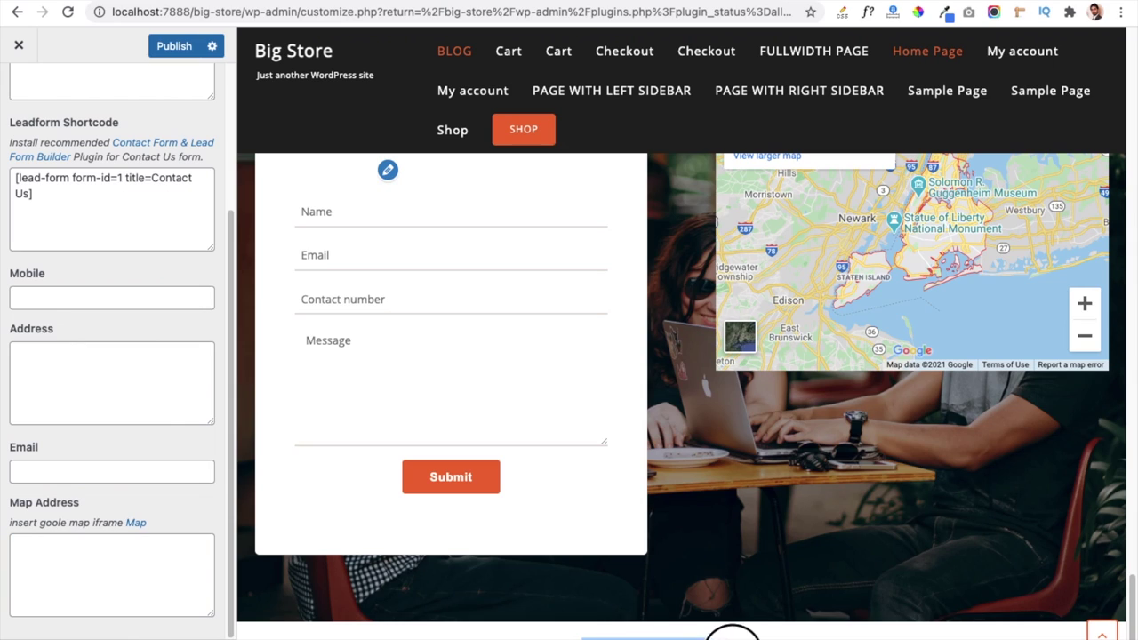
scroll(85, 232, "up", 4)
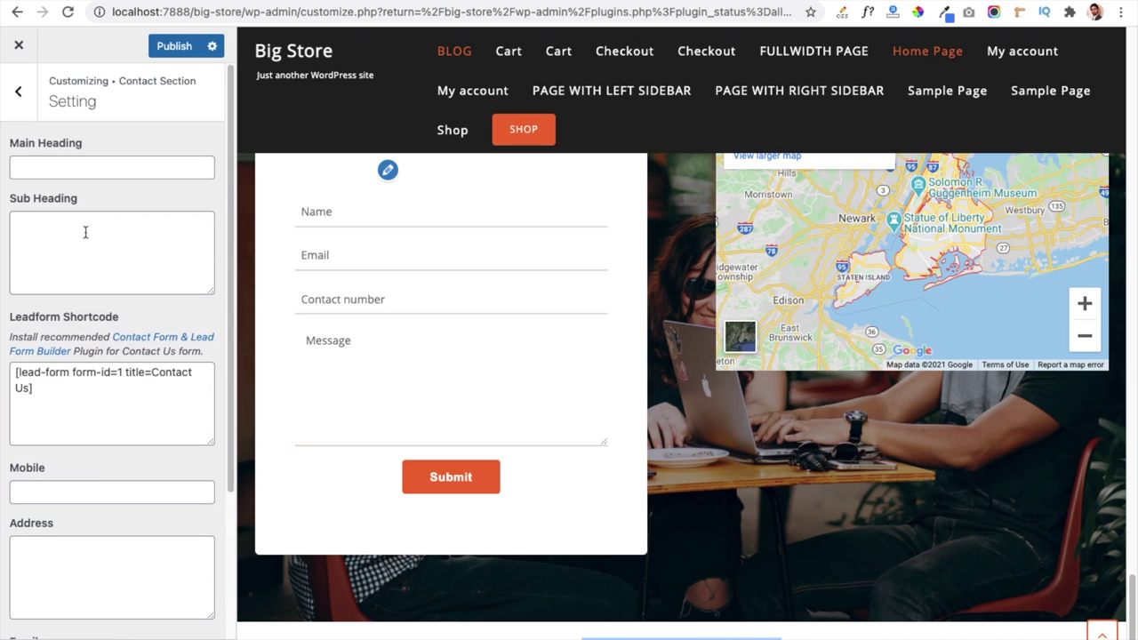
left_click(18, 90)
left_click(20, 105)
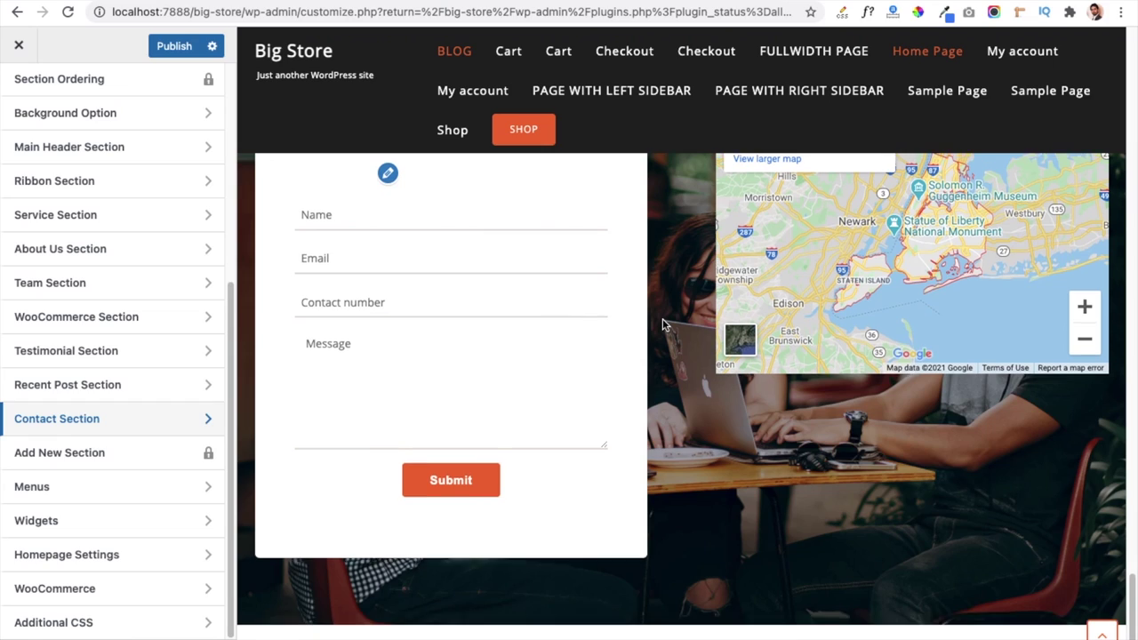
scroll(662, 324, "up", 3)
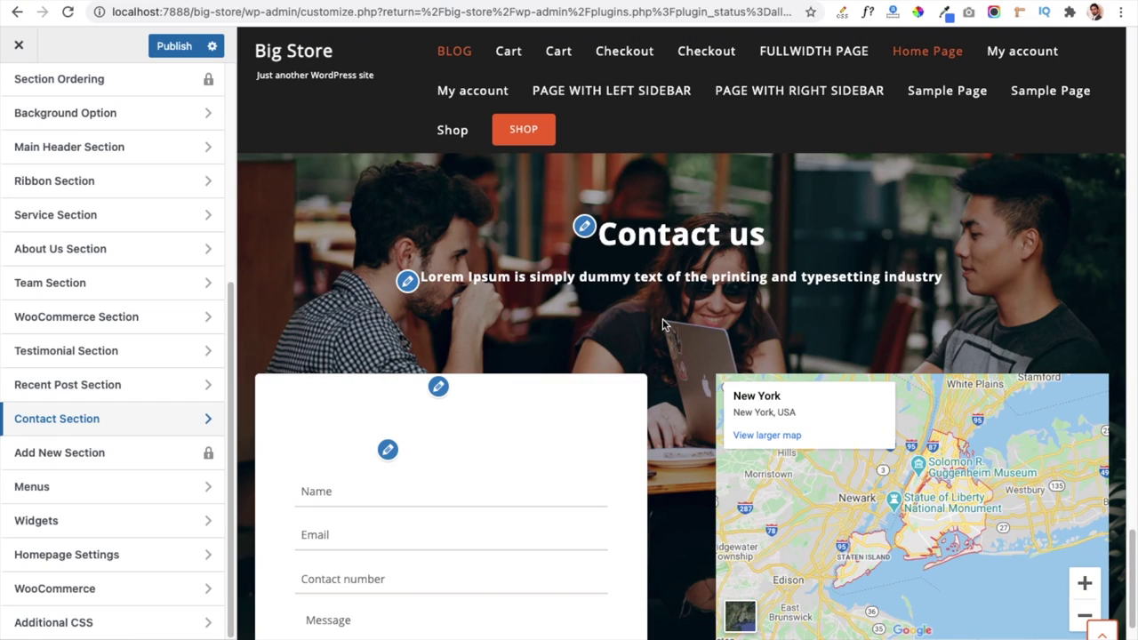